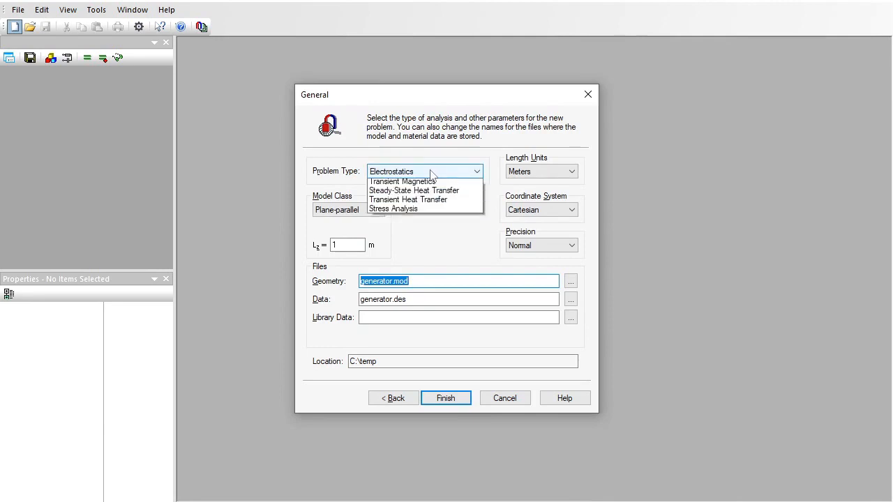
- Create the generator problem as Magnetostatics with Millimeters as length units and an Lz of 400 mm
click(418, 220)
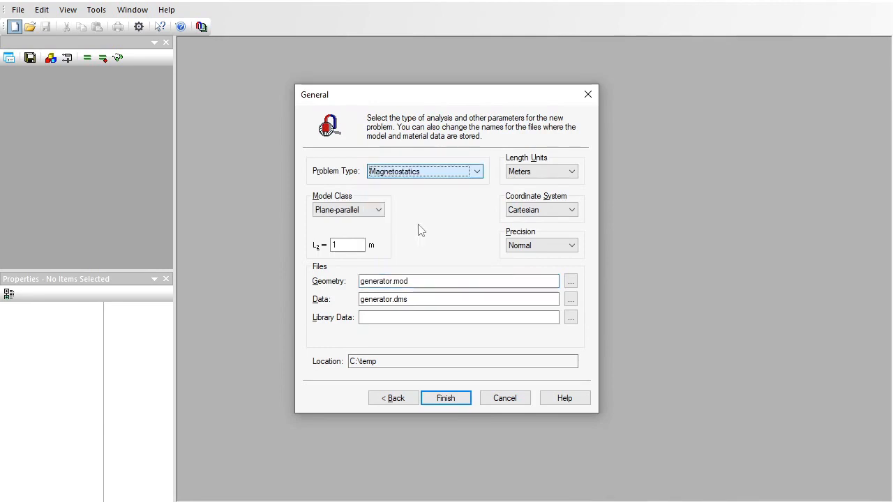
click(519, 174)
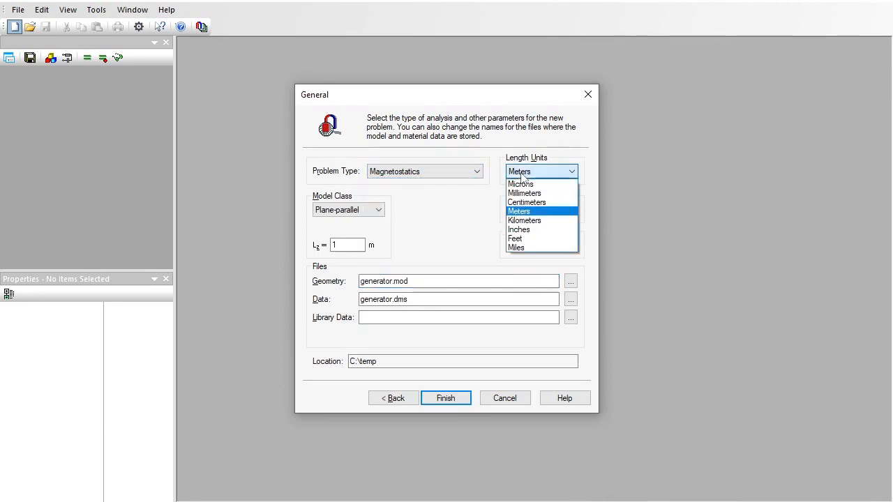
click(526, 195)
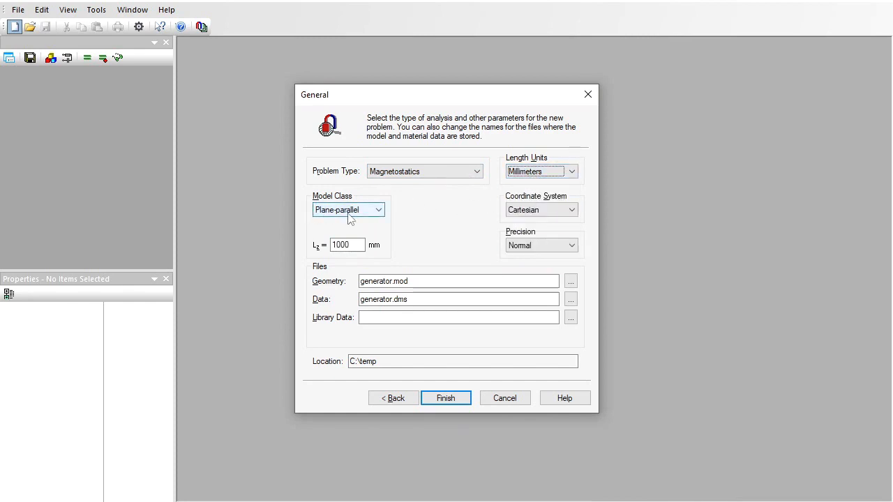
drag(340, 246, 332, 245)
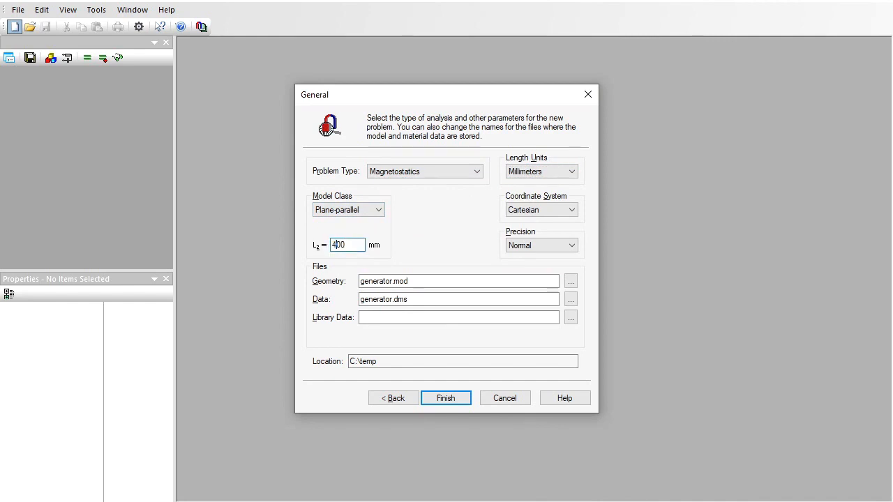
click(457, 398)
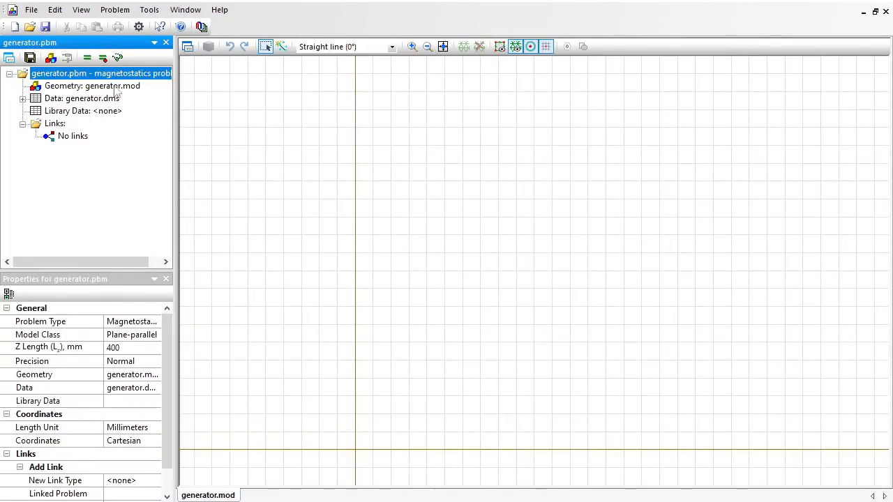
- Import the DXF drawing pole_shoe_1.dxf into the generator.mod geometry
click(109, 87)
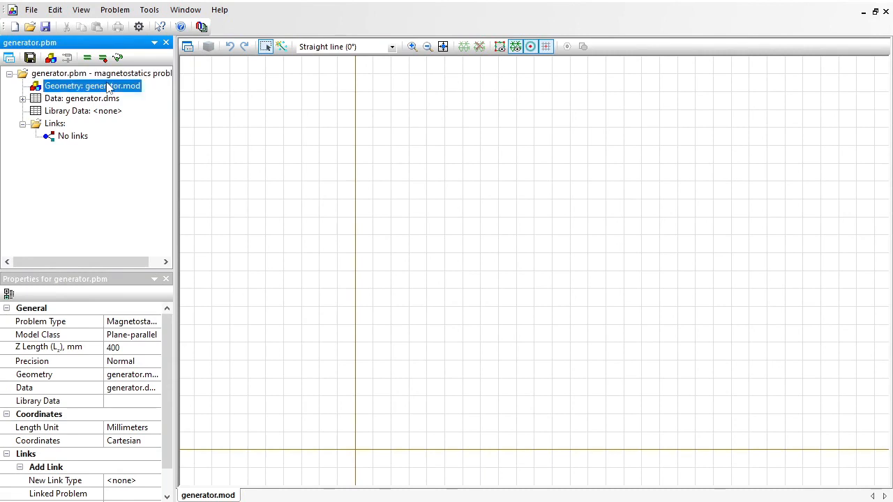
click(434, 151)
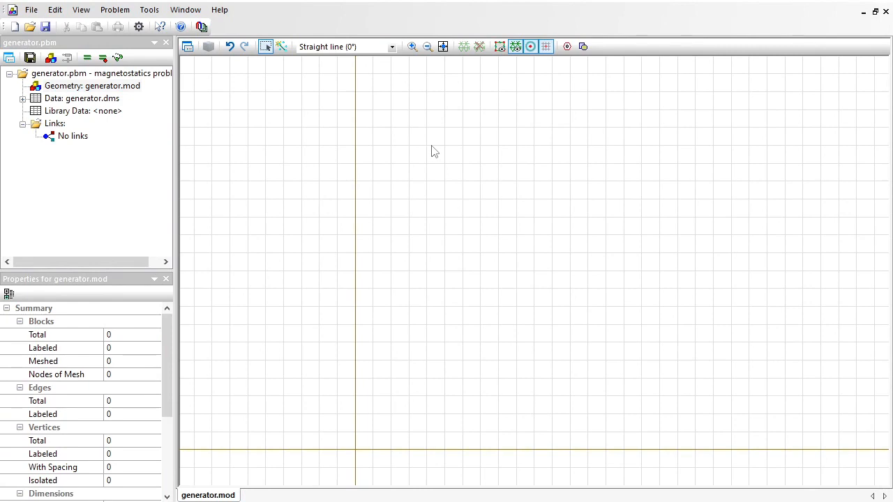
click(31, 10)
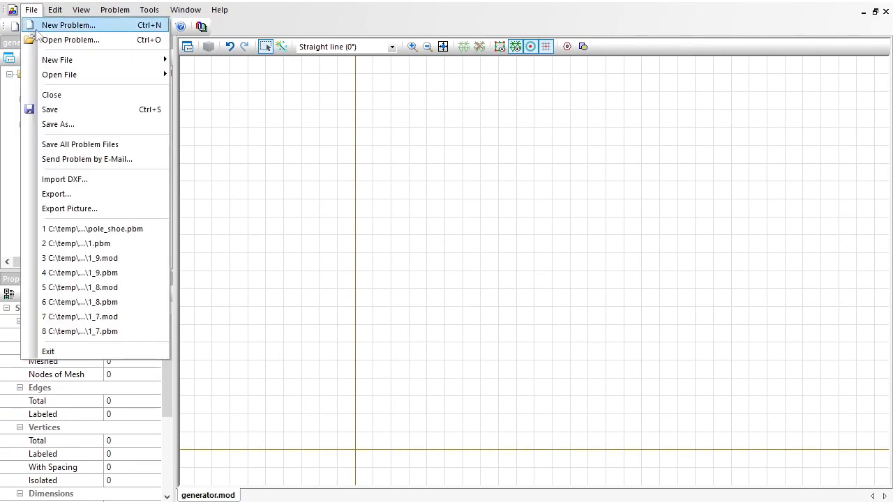
click(71, 184)
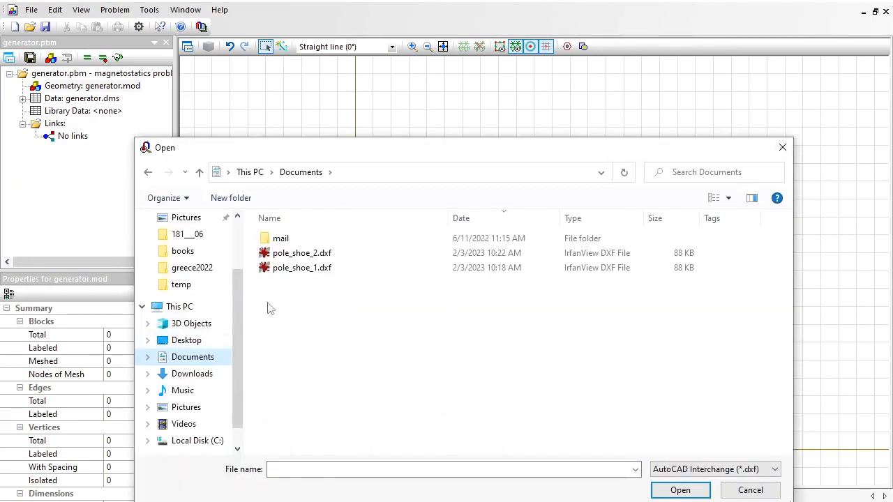
click(305, 272)
click(682, 491)
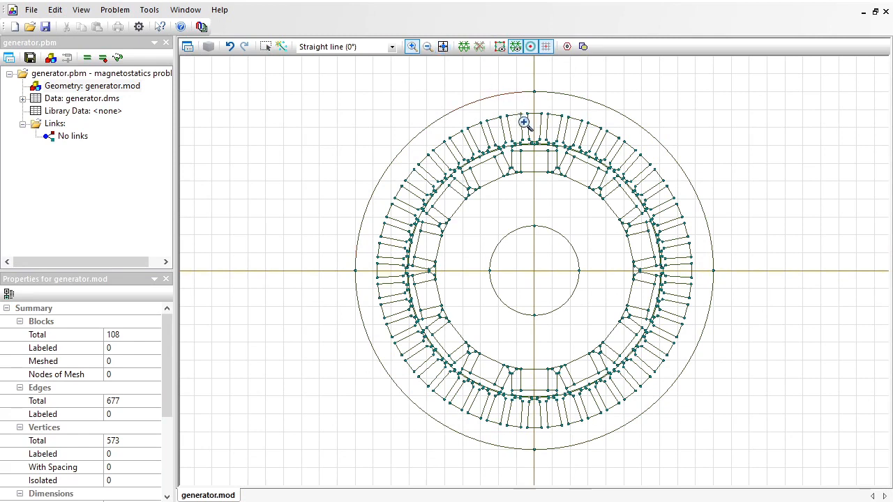
- Select the whole imported machine geometry and assign the block label "air" to all of its blocks
key(Escape)
drag(318, 75, 766, 469)
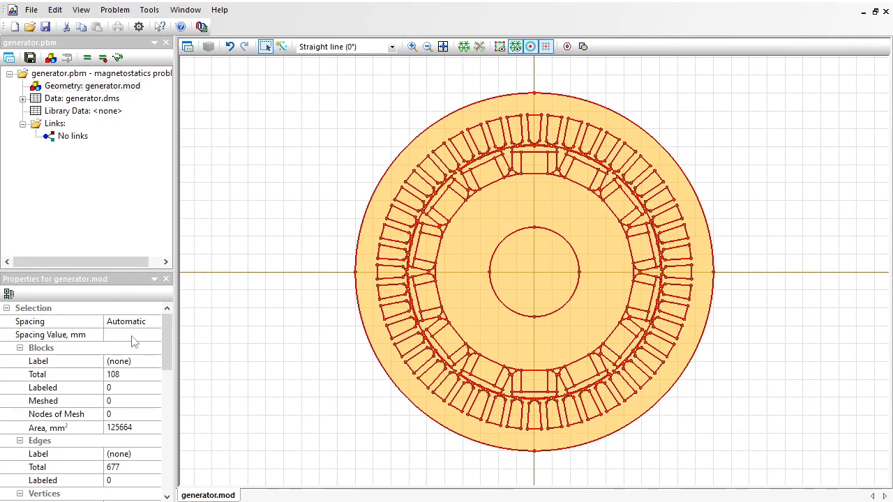
click(144, 362)
text(air)
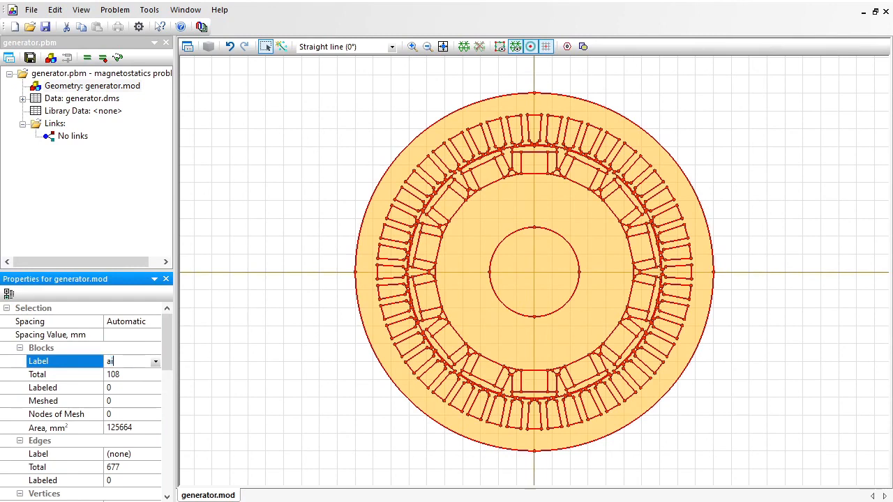
key(Return)
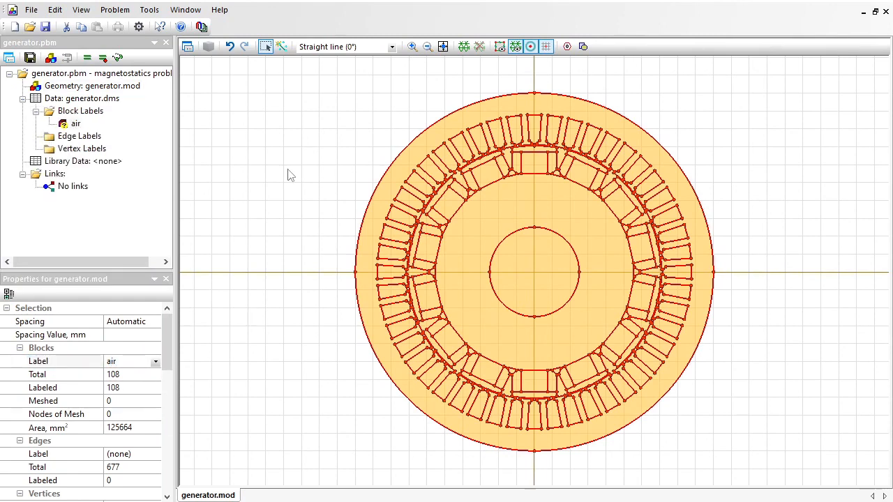
- Label the outer toothed ring block as "stator"
click(264, 53)
click(471, 113)
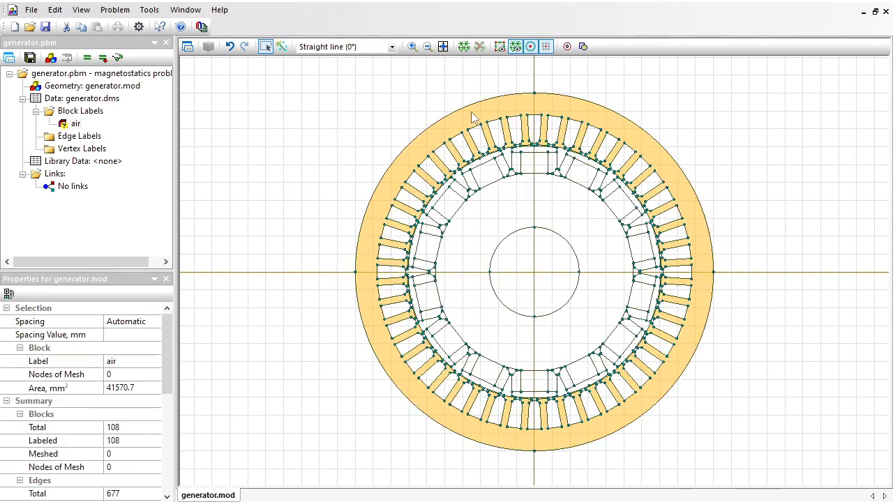
click(137, 359)
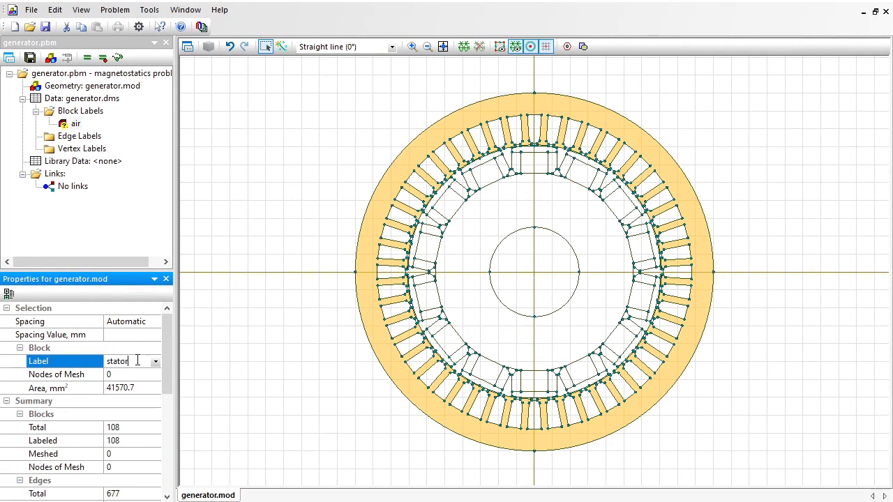
text(stator)
key(Return)
- Label the central circular block as "shaft"
click(548, 273)
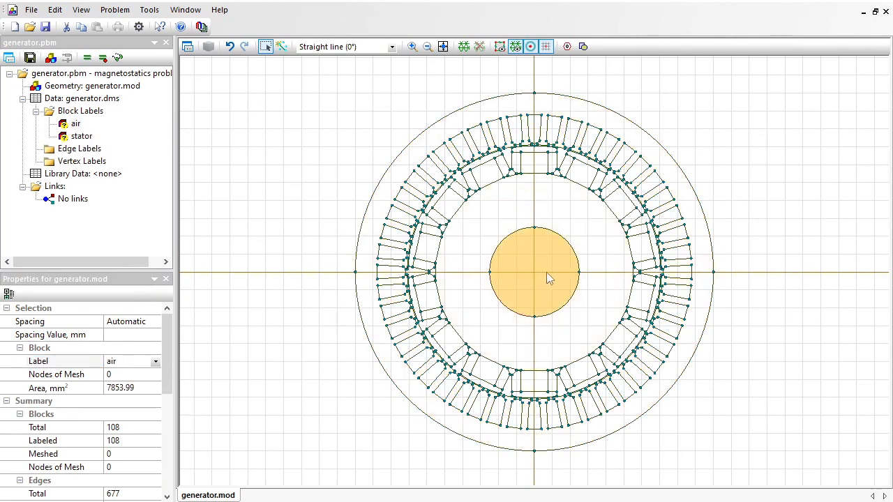
click(142, 362)
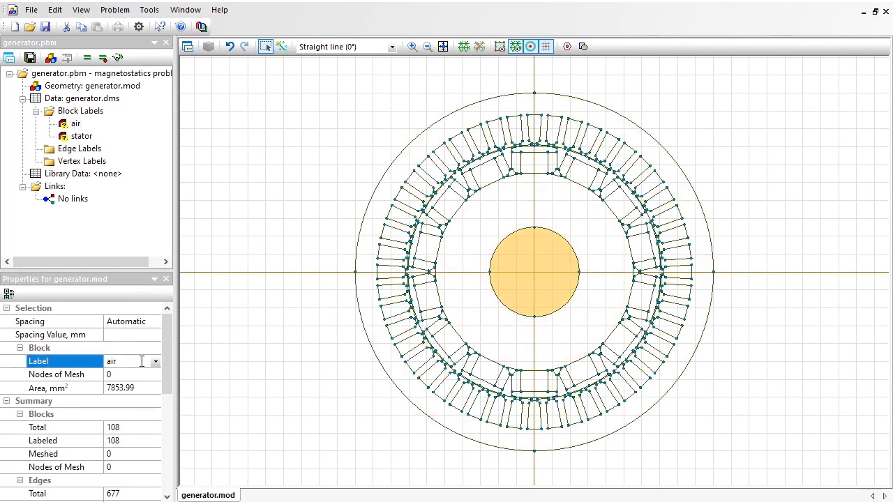
text(shaft)
key(Return)
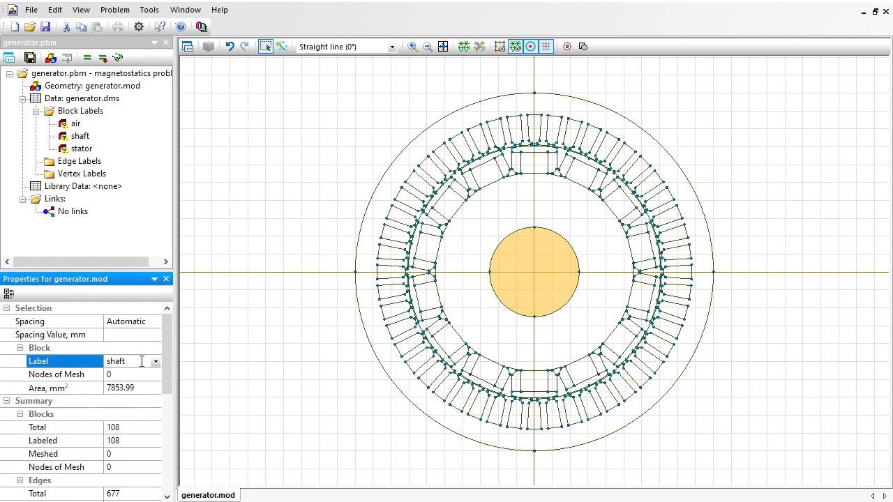
- Label the ring block surrounding the shaft as "rotor"
click(486, 237)
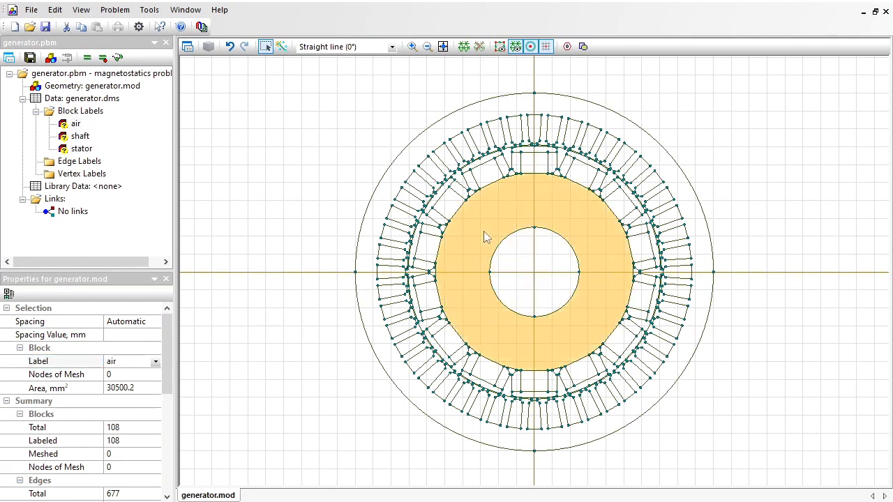
click(139, 361)
text(rotor)
key(Return)
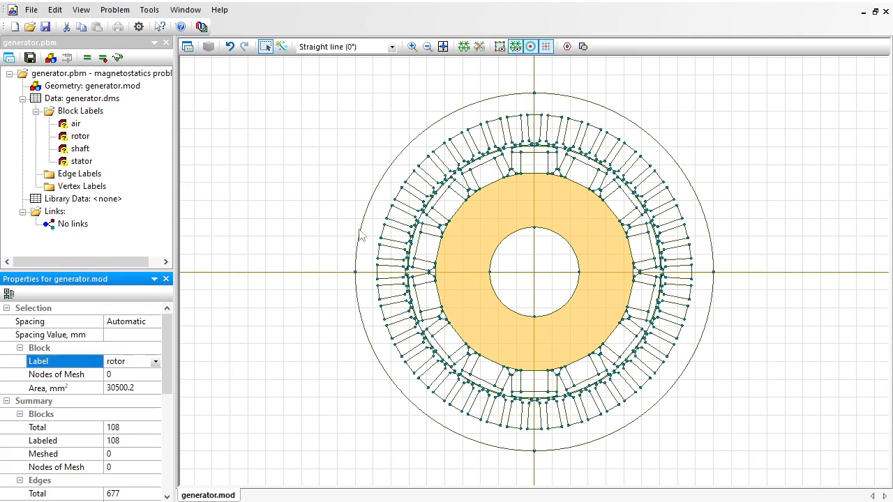
- Select all 14 rectangular pole core blocks around the rotor ring and assign them the block label "rotor"
click(534, 165)
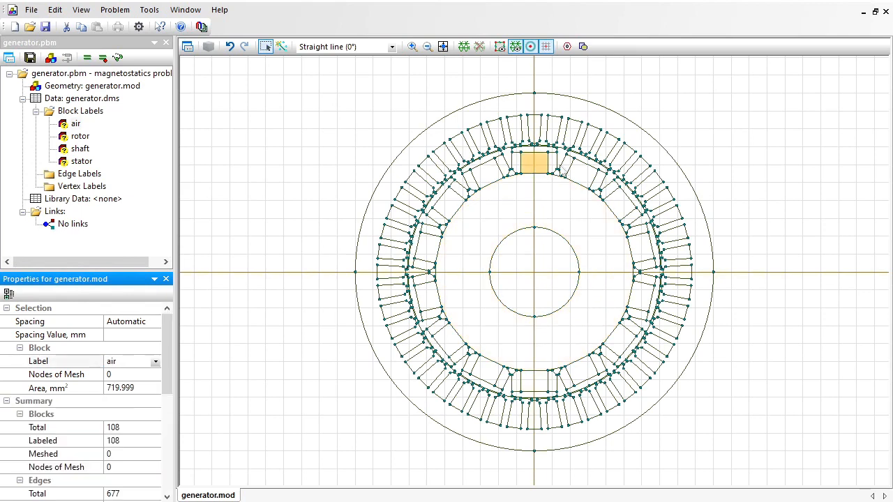
ctrl+click(583, 174)
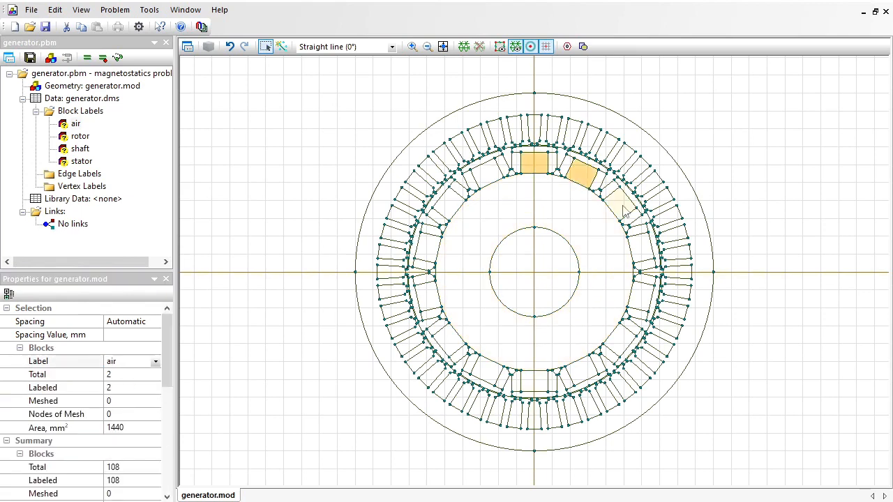
ctrl+click(621, 205)
ctrl+click(640, 251)
ctrl+click(642, 297)
ctrl+click(619, 337)
ctrl+click(582, 371)
ctrl+click(533, 381)
ctrl+click(486, 370)
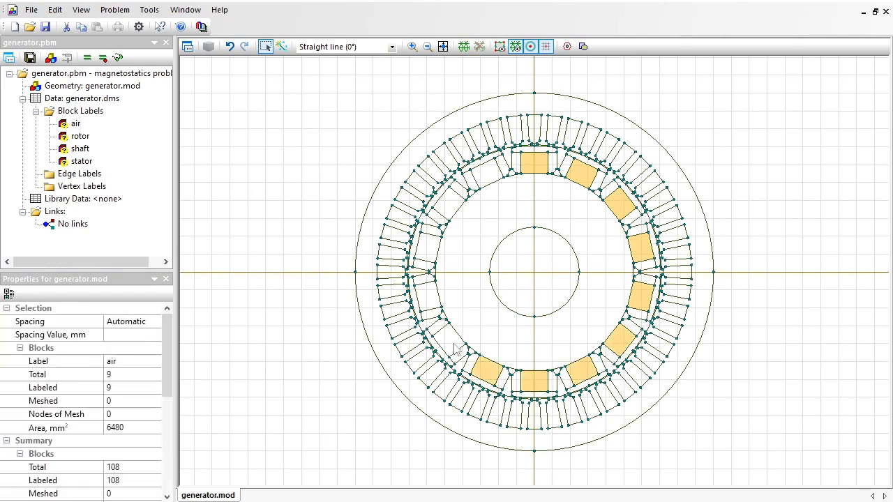
ctrl+click(448, 340)
ctrl+click(429, 295)
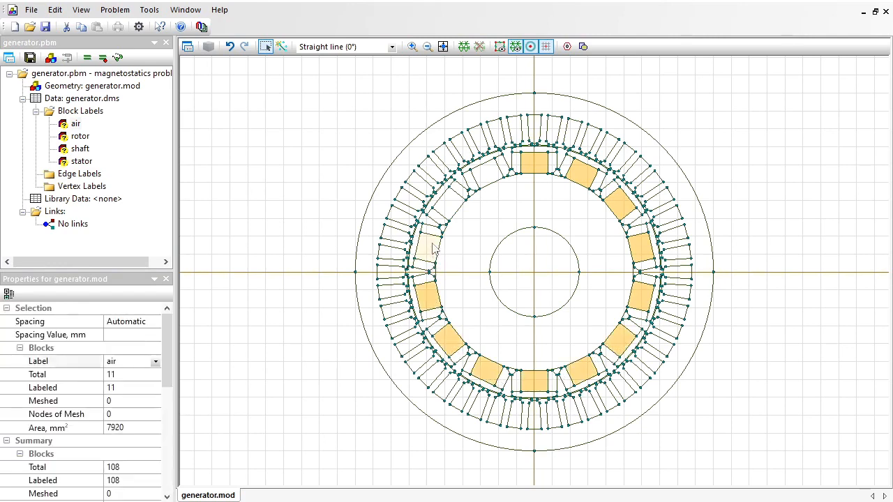
ctrl+click(432, 246)
ctrl+click(449, 205)
ctrl+click(486, 174)
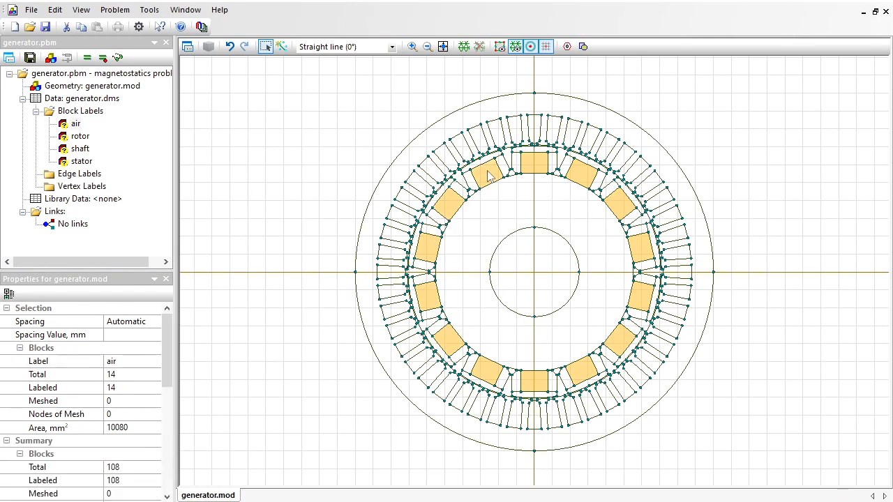
click(145, 366)
text(rotor)
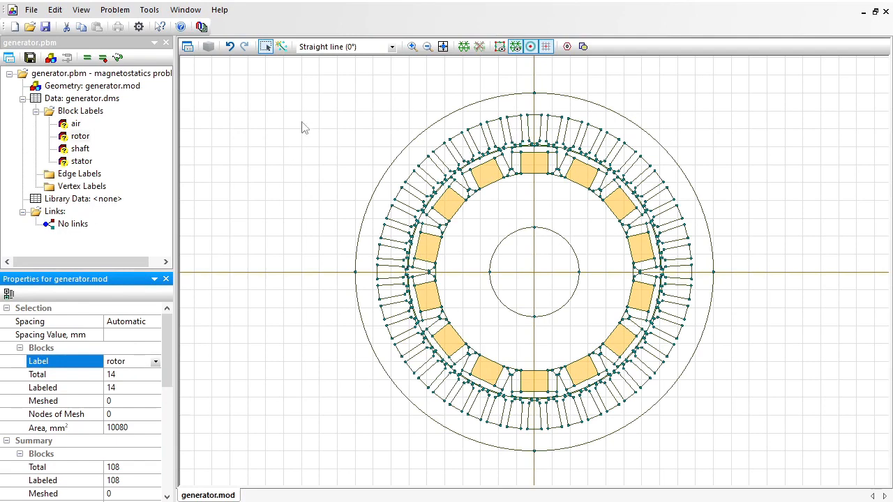
- Select the 14 thin pole shoe blocks capping the rotor poles, assign them the block label "rotor", and highlight all rotor-labelled blocks
click(413, 46)
drag(456, 93, 668, 244)
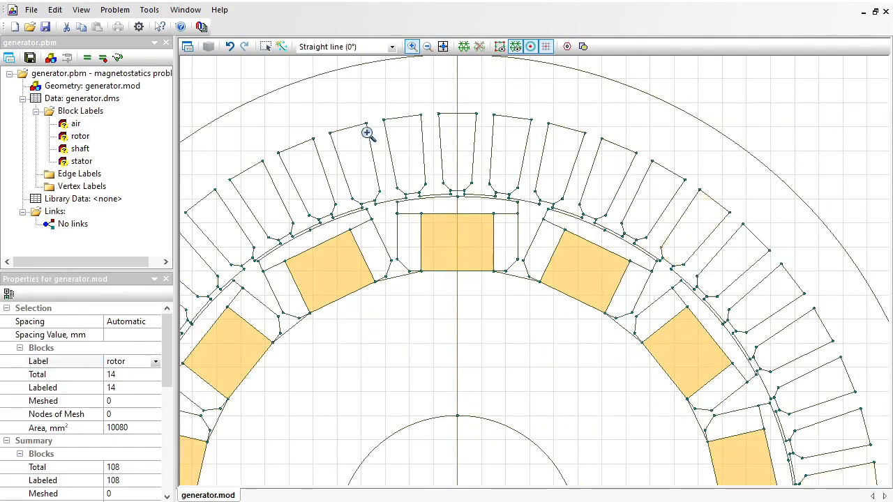
click(265, 46)
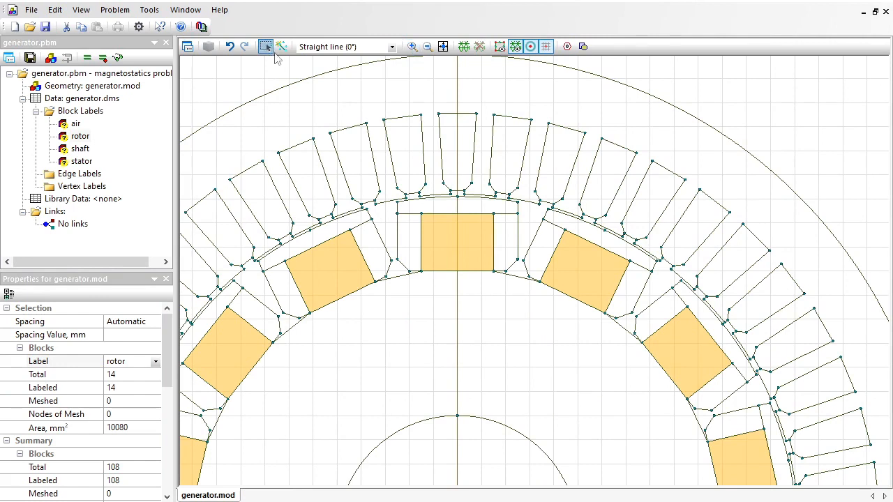
click(435, 212)
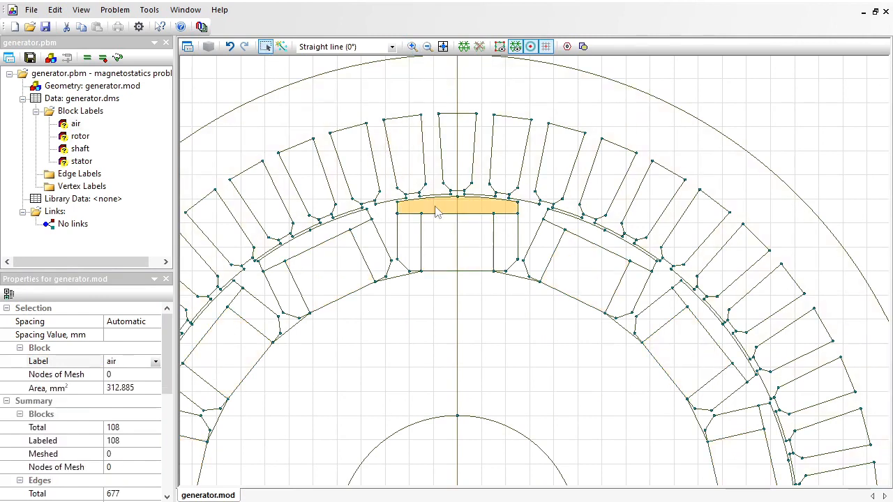
ctrl+click(592, 242)
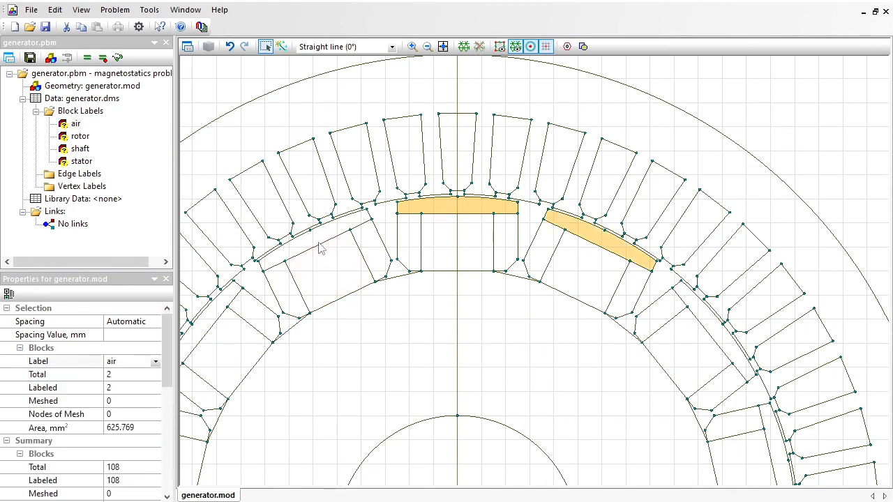
ctrl+click(313, 240)
ctrl+click(213, 325)
drag(349, 391, 529, 216)
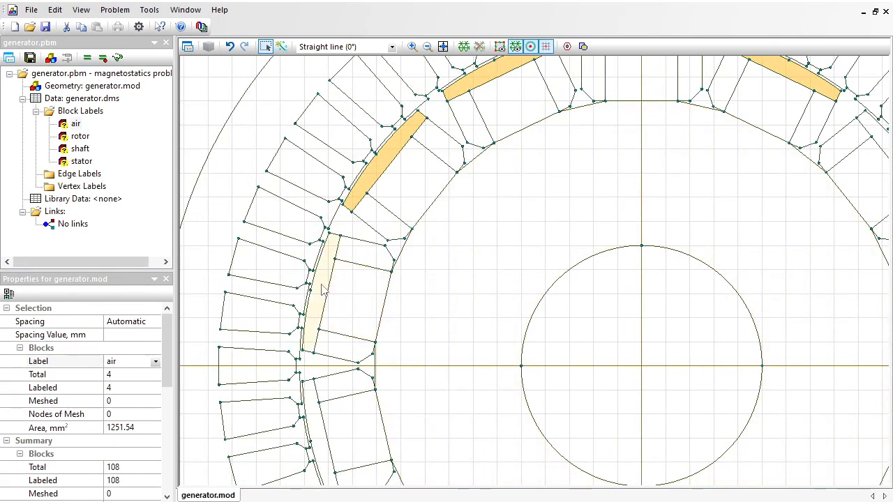
ctrl+click(322, 289)
ctrl+click(321, 429)
drag(428, 385, 328, 132)
ctrl+click(281, 322)
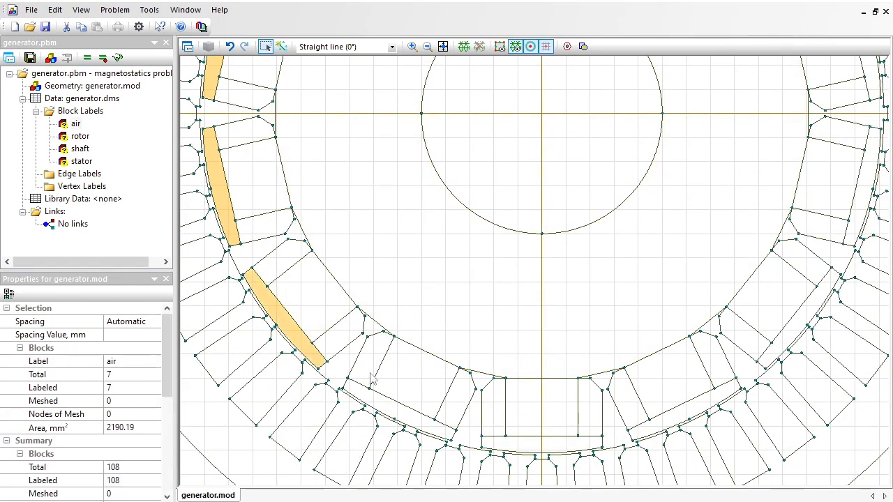
ctrl+click(395, 412)
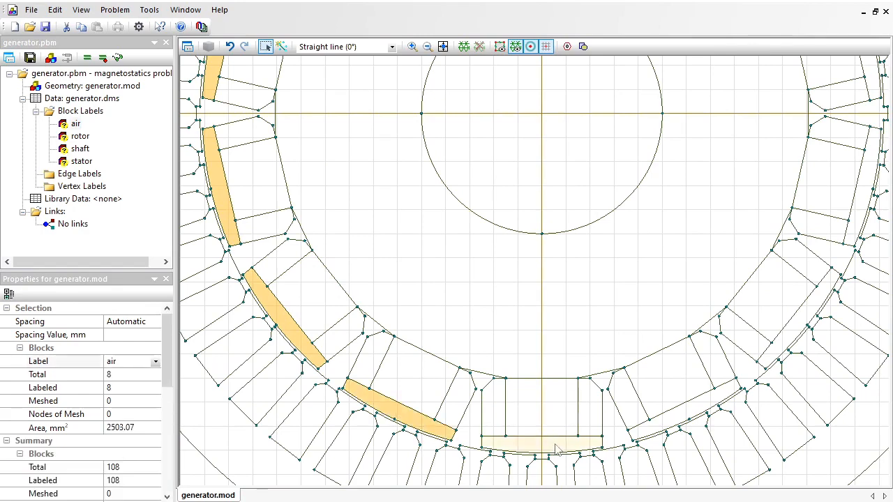
ctrl+click(556, 446)
ctrl+click(673, 418)
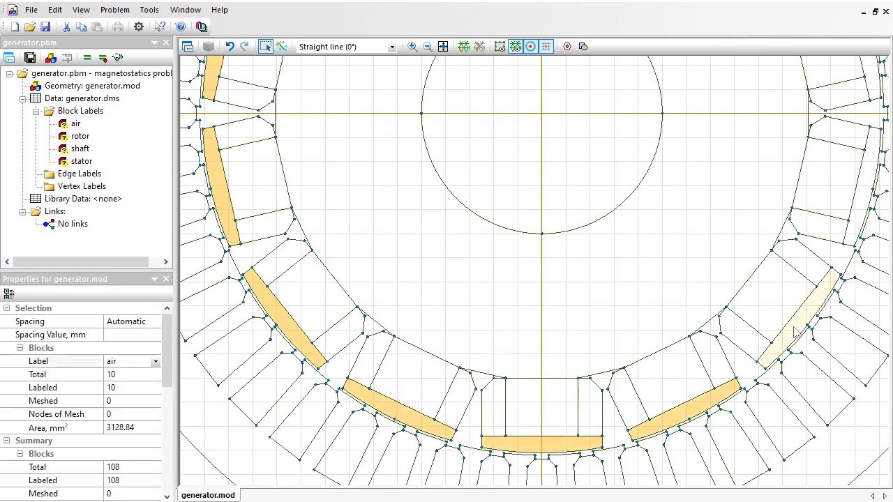
ctrl+click(795, 329)
ctrl+click(865, 213)
drag(731, 176, 649, 359)
ctrl+click(776, 213)
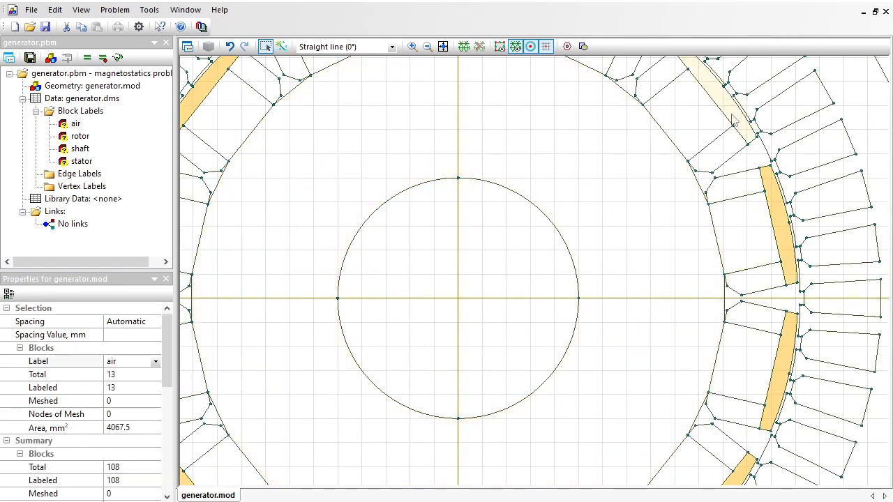
ctrl+click(630, 295)
drag(630, 295, 643, 330)
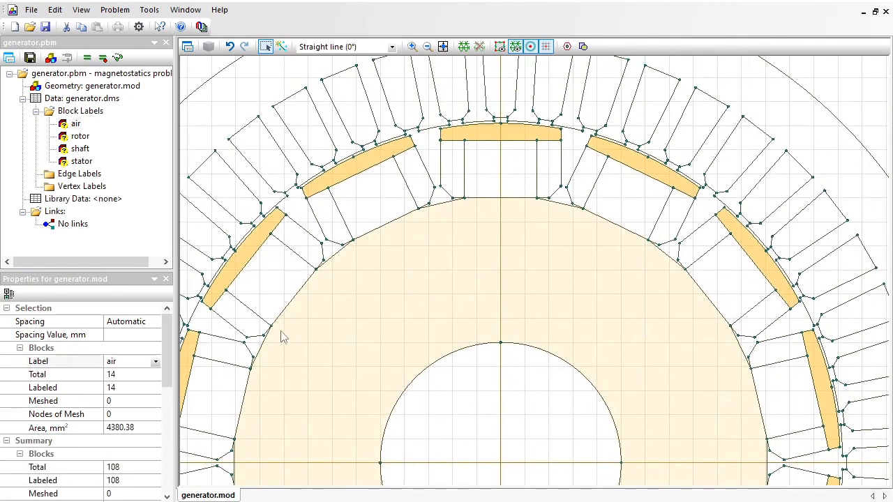
click(155, 361)
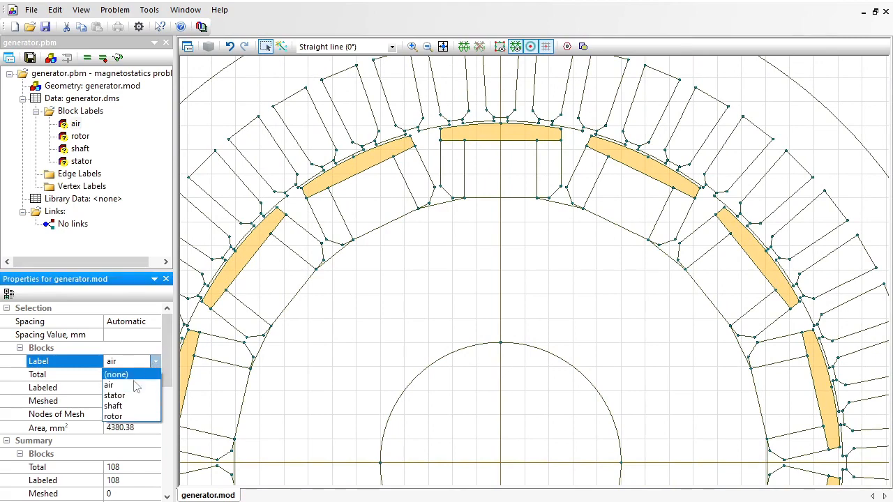
click(133, 416)
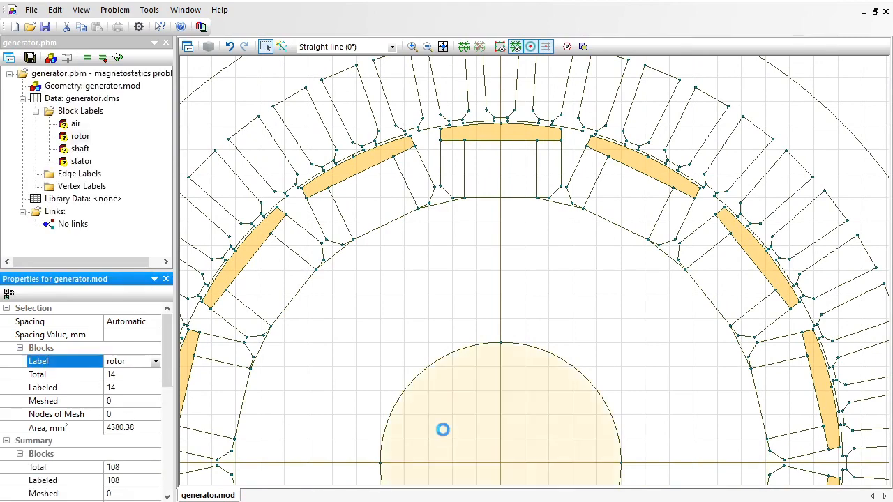
click(446, 436)
click(79, 138)
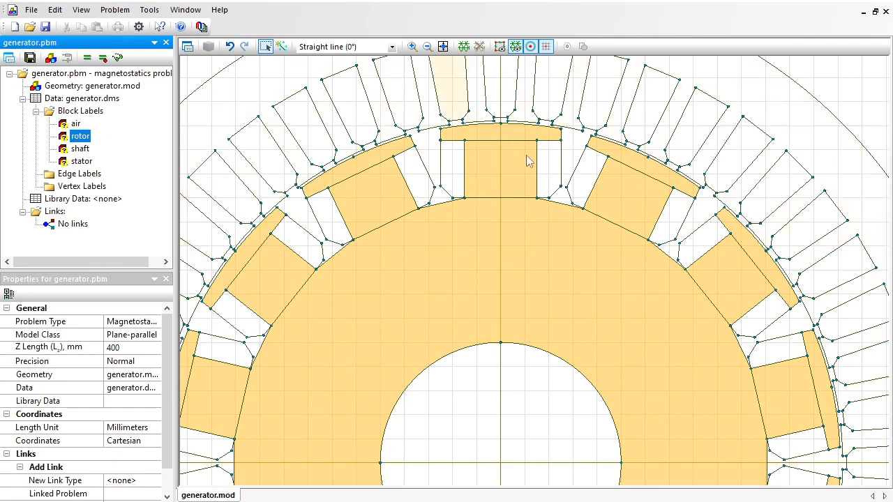
- Label the coil block on the right side of the topmost rotor pole as "I+"
click(548, 168)
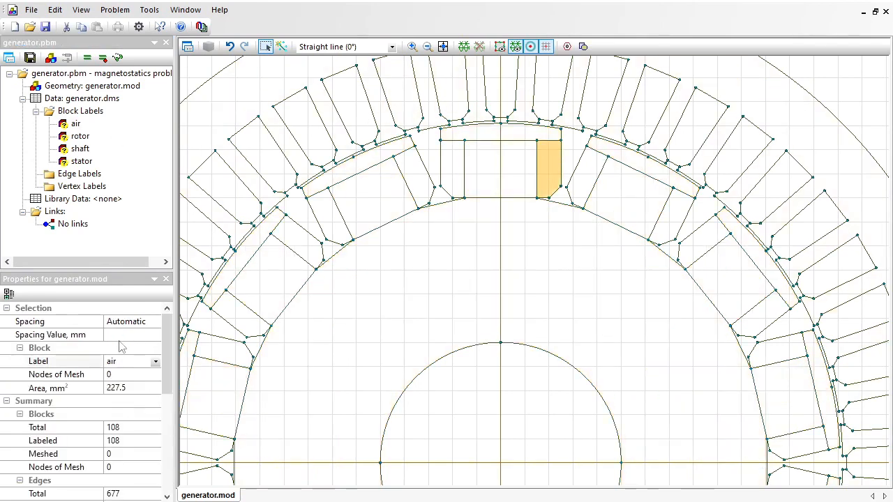
click(131, 362)
text(I+)
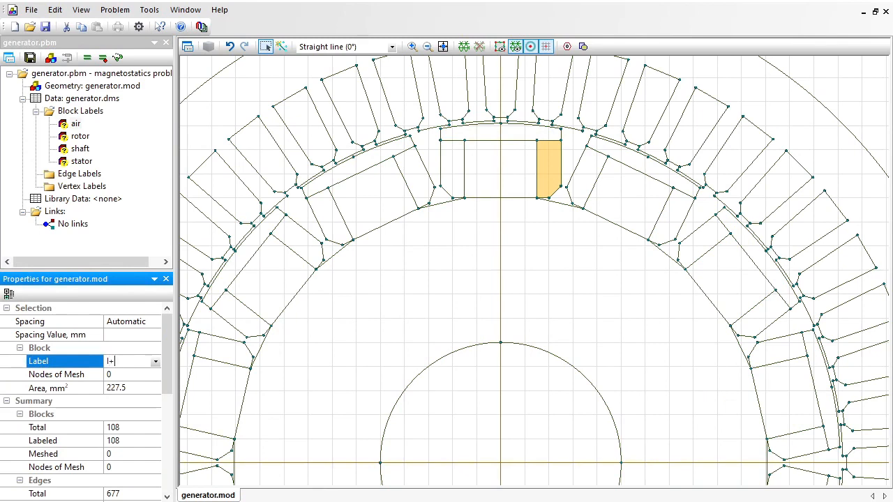
key(Return)
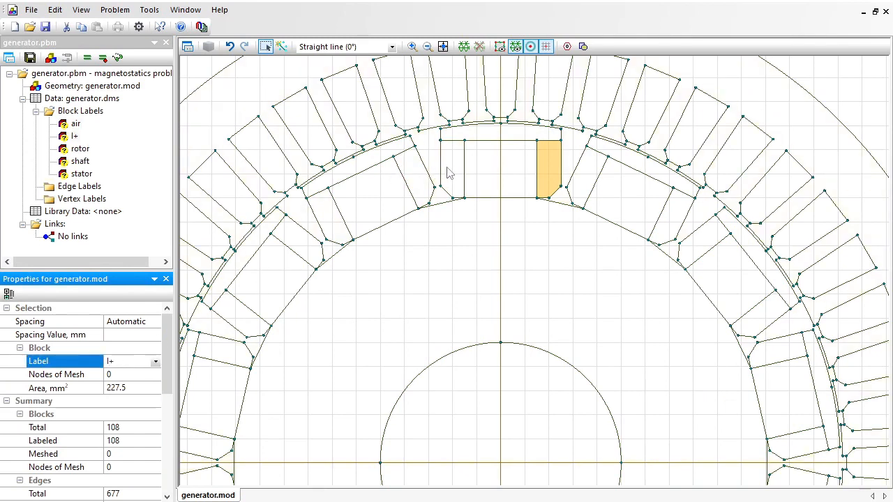
- Label the coil block on the left side of the topmost rotor pole as "I-"
click(450, 173)
click(137, 362)
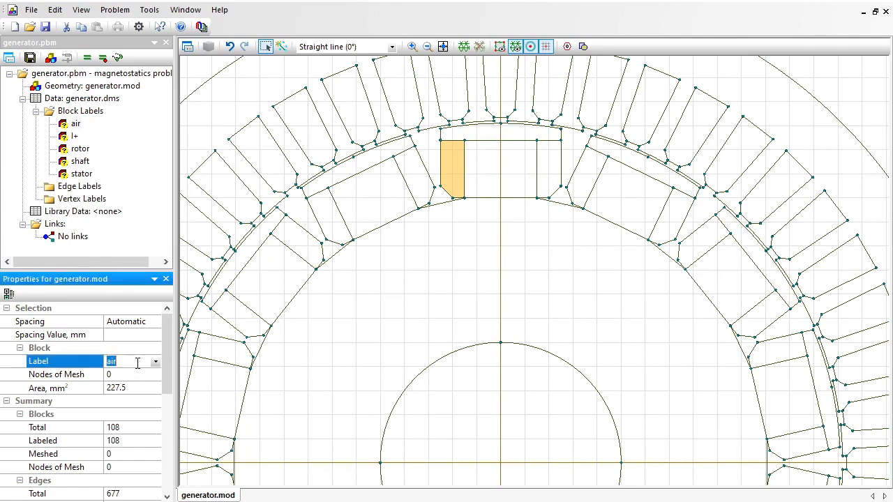
text(I-)
key(Return)
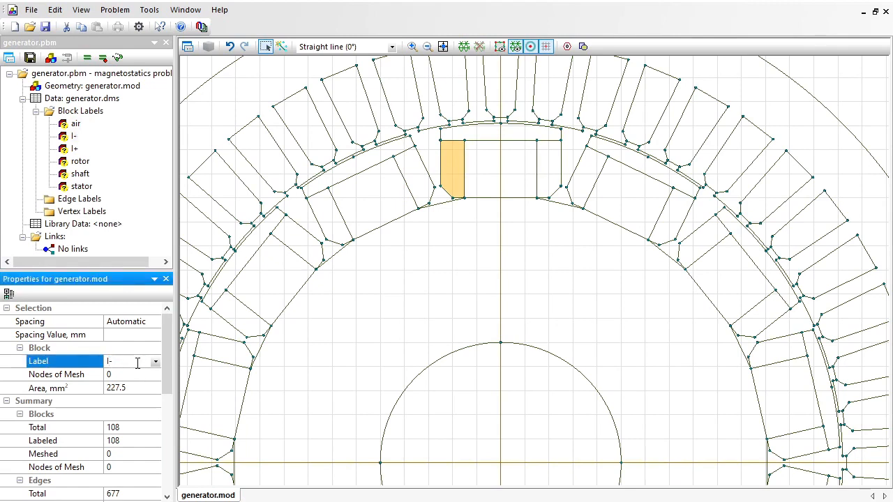
- Assign the label "I-" to the right coil block of the pole just left of the topmost one
click(418, 180)
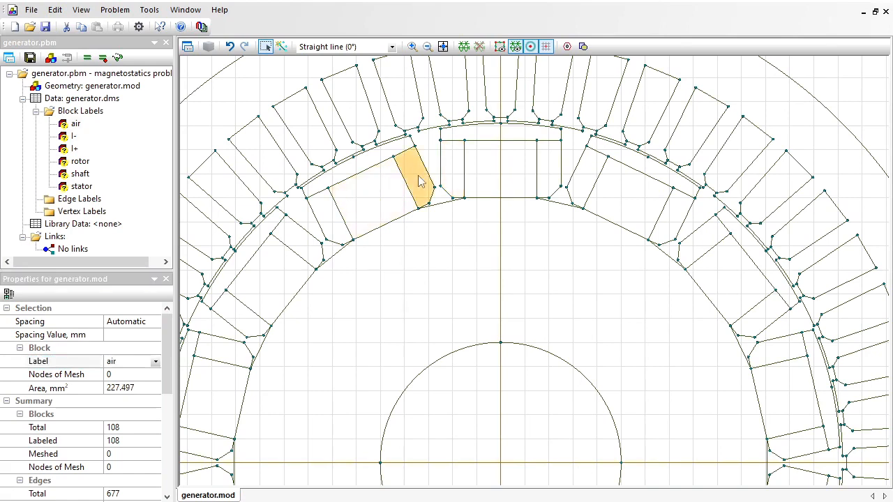
click(155, 361)
click(119, 436)
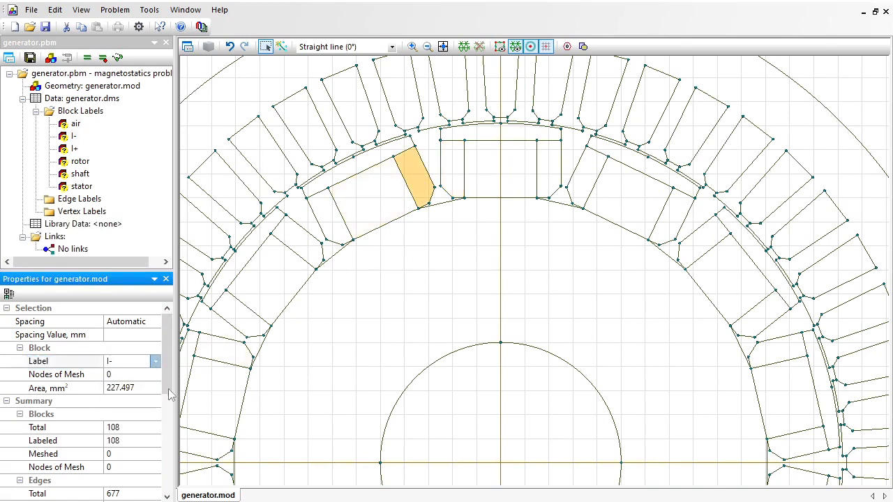
- Assign the label "I+" to the left coil block of that same upper-left rotor pole
click(328, 215)
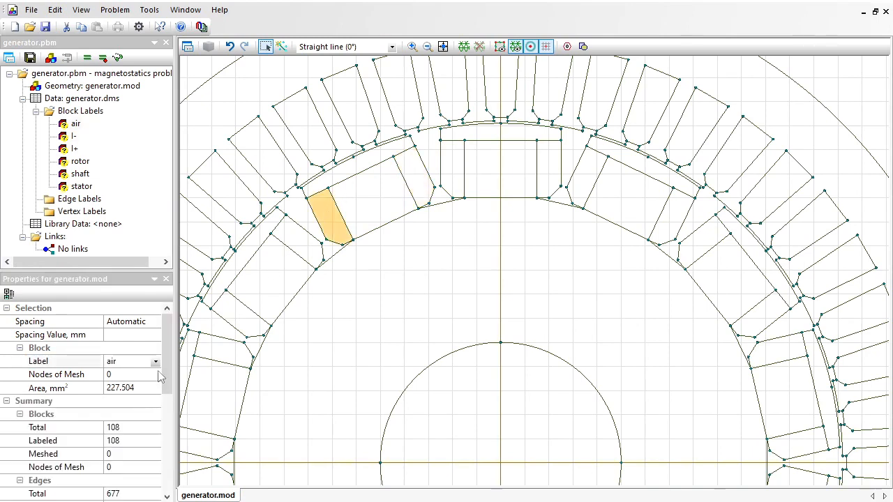
click(155, 361)
click(119, 426)
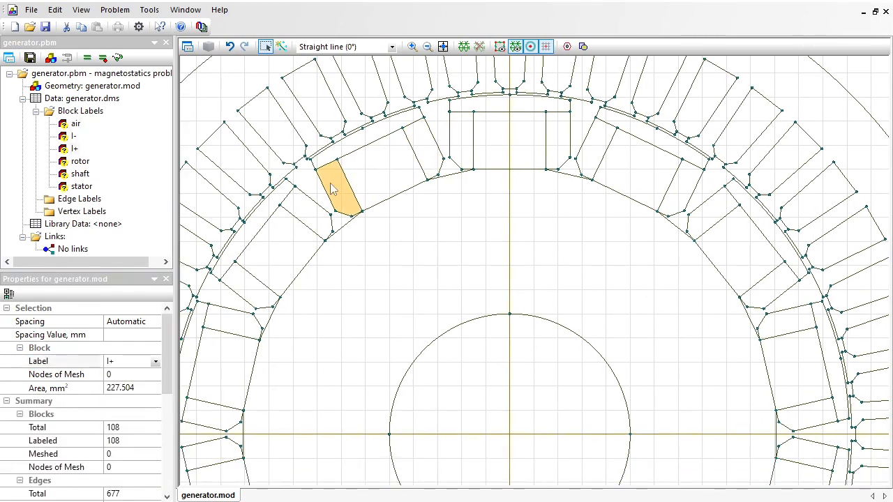
- Extend the selection to 14 coil blocks, taking every other adjacent pair between the rotor poles, and assign them the label "I+"
ctrl+click(309, 215)
drag(300, 296, 384, 206)
ctrl+click(302, 331)
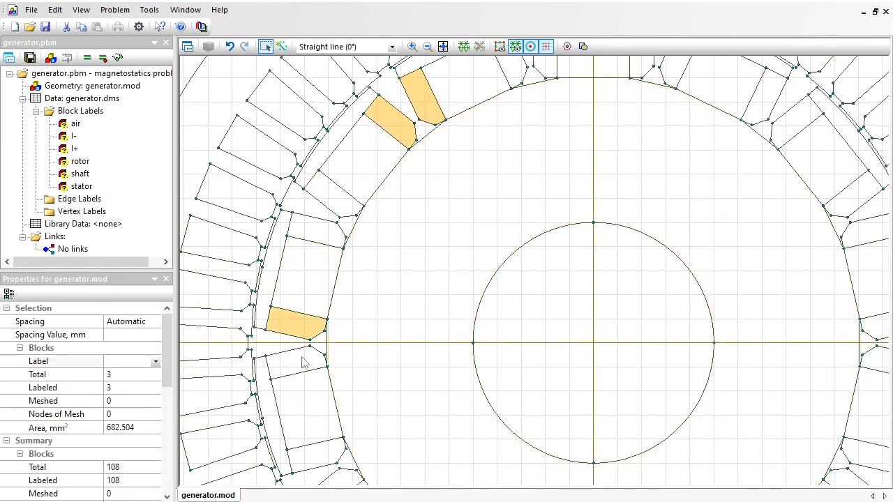
ctrl+click(302, 362)
drag(390, 414, 367, 243)
ctrl+click(389, 415)
ctrl+click(368, 394)
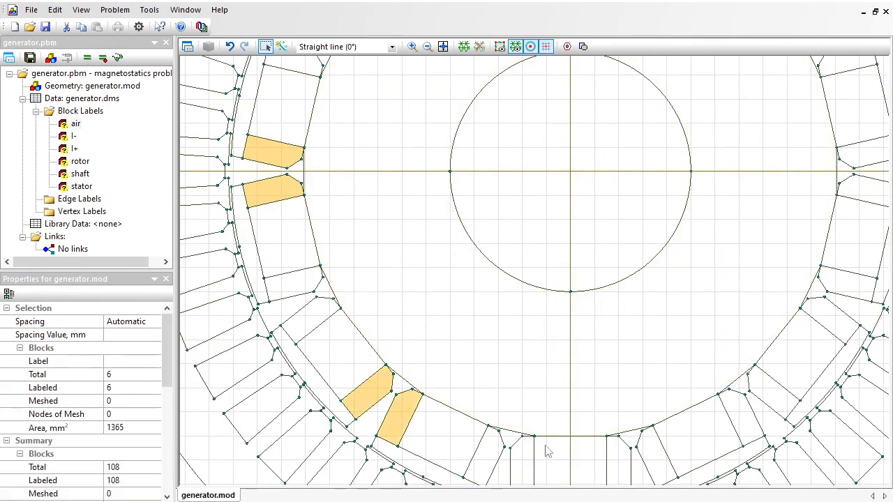
ctrl+click(618, 462)
ctrl+click(655, 455)
ctrl+click(830, 319)
ctrl+click(844, 292)
drag(811, 203, 752, 353)
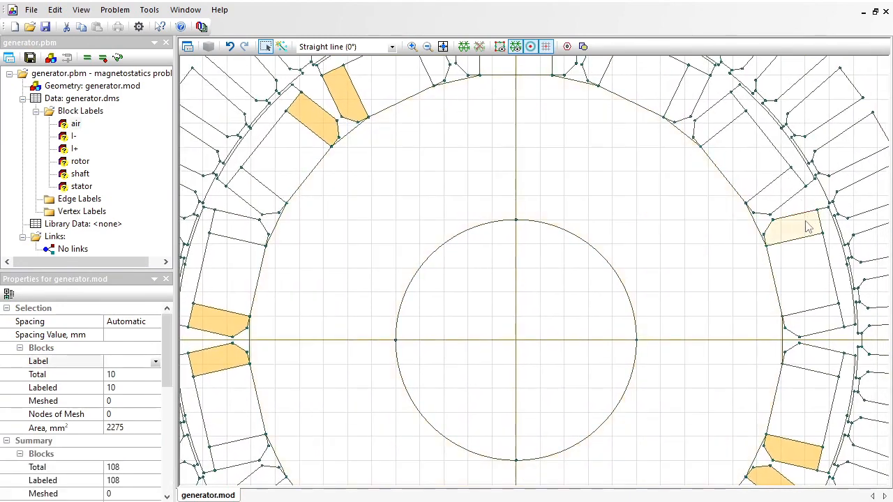
ctrl+click(807, 224)
ctrl+click(780, 198)
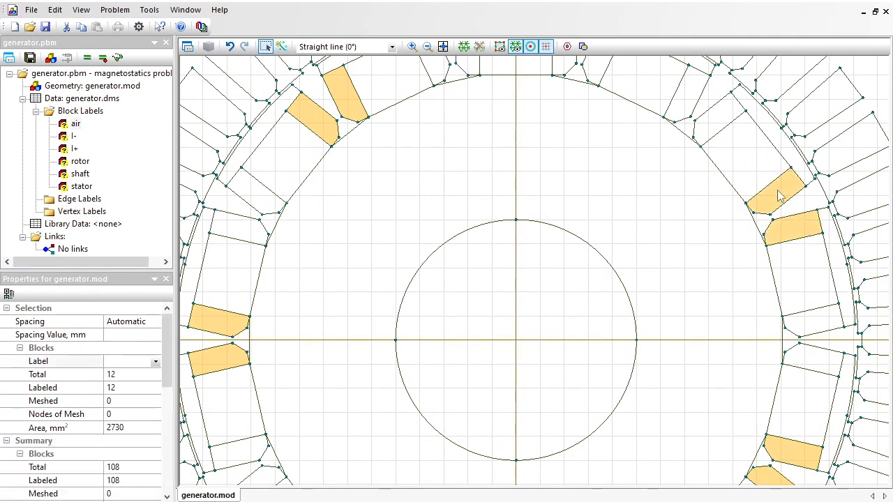
ctrl+click(602, 72)
ctrl+click(567, 67)
click(155, 362)
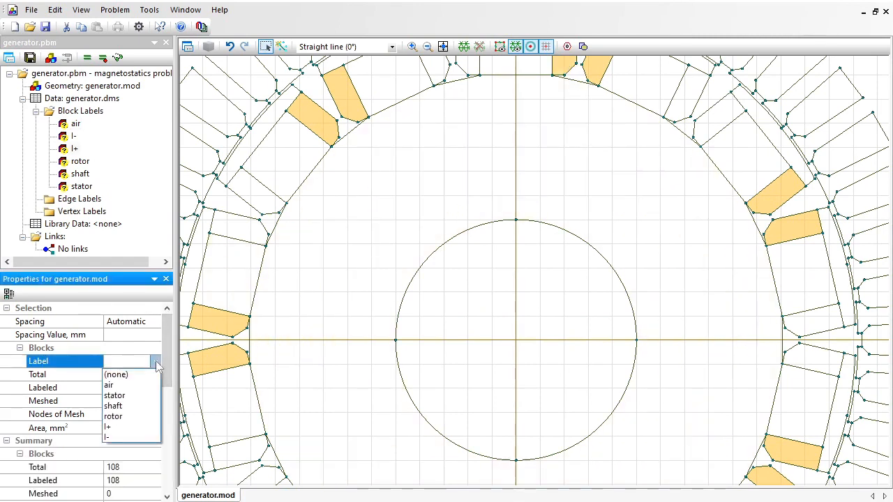
click(122, 431)
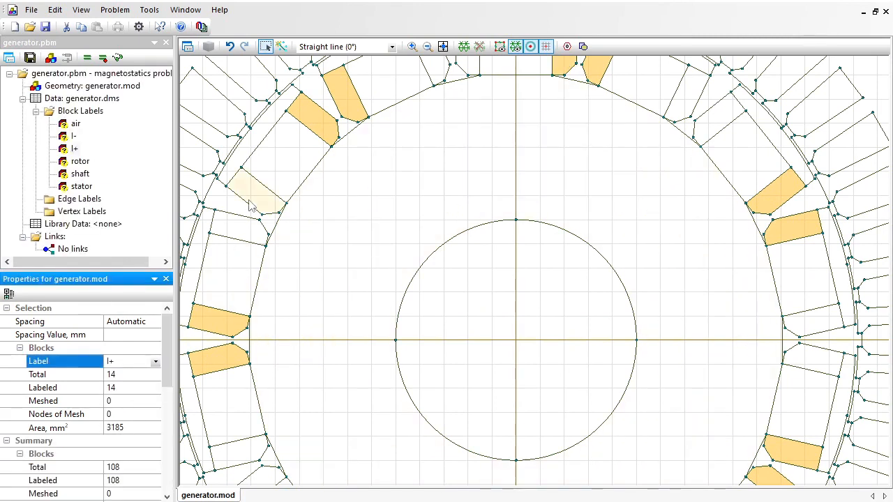
- Select the 12 remaining unassigned coil blocks in the alternate adjacent pairs between the rotor poles and label them "I-"
click(253, 201)
ctrl+click(244, 222)
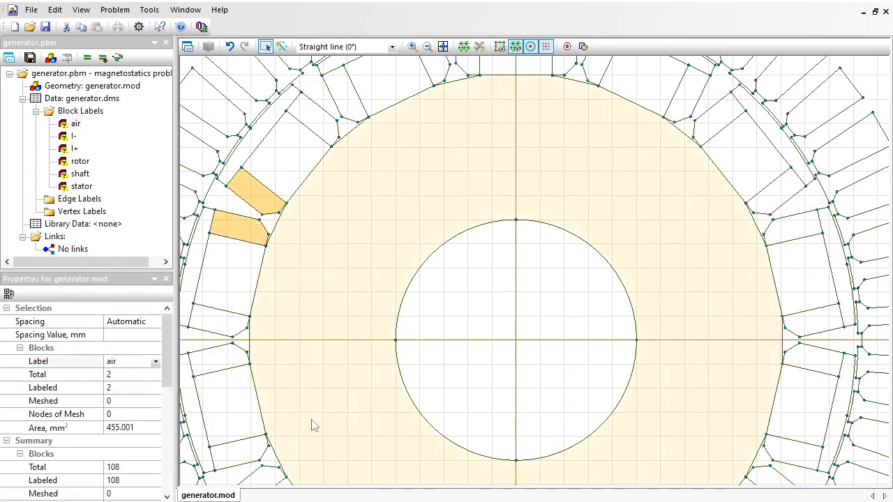
scroll(311, 391, down, 4)
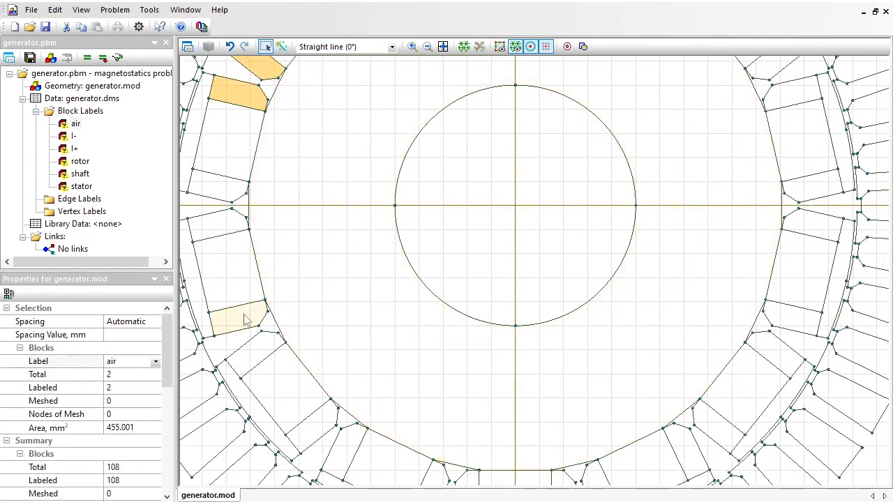
ctrl+click(244, 320)
ctrl+click(245, 356)
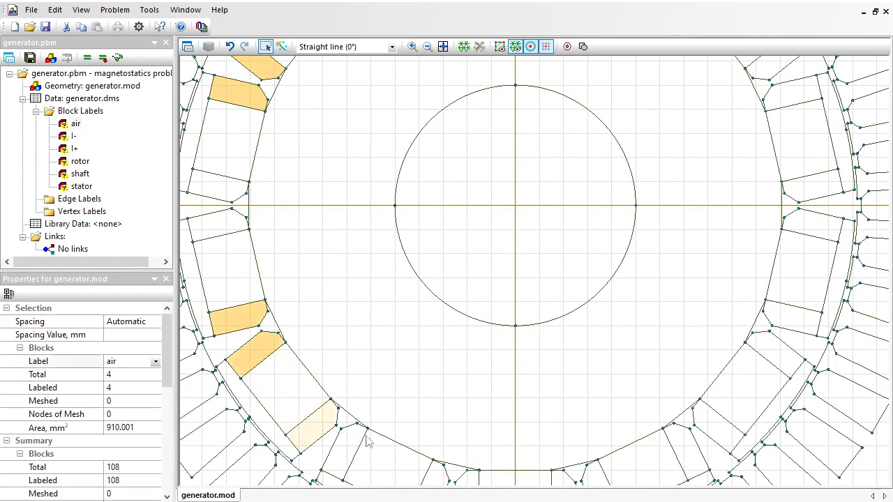
ctrl+click(435, 477)
ctrl+click(470, 480)
ctrl+click(686, 448)
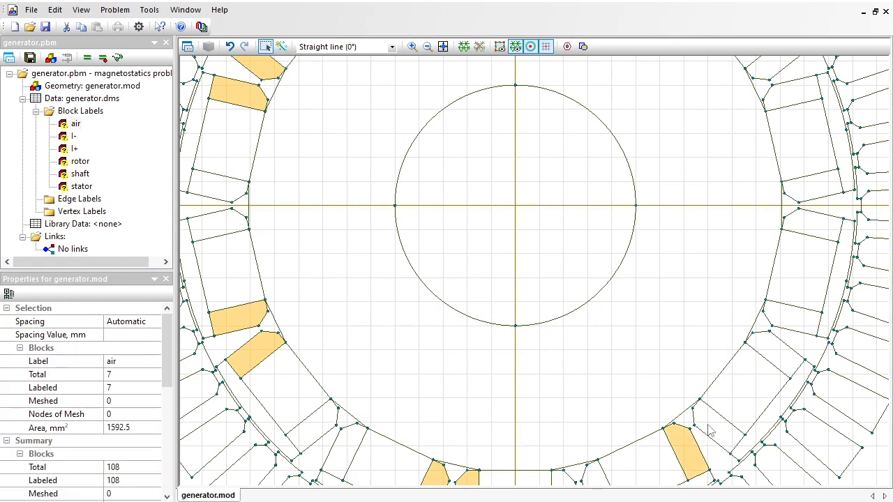
ctrl+click(710, 427)
ctrl+click(813, 222)
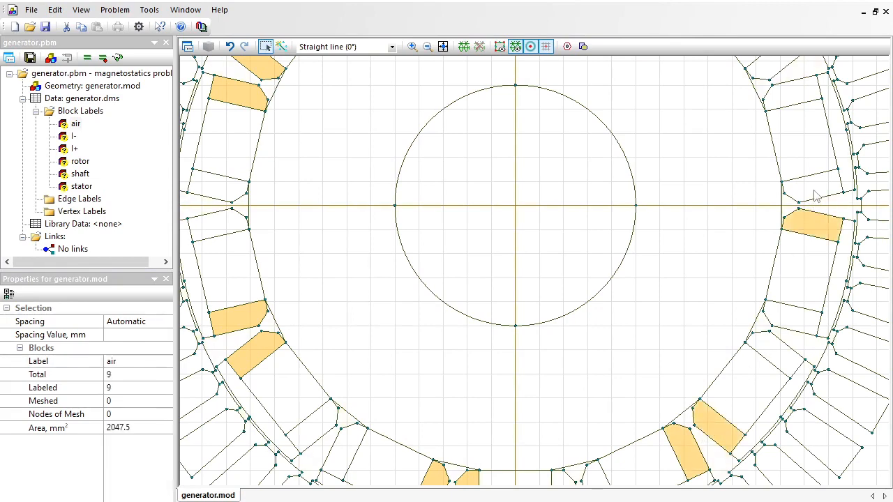
ctrl+click(810, 187)
scroll(829, 326, up, 5)
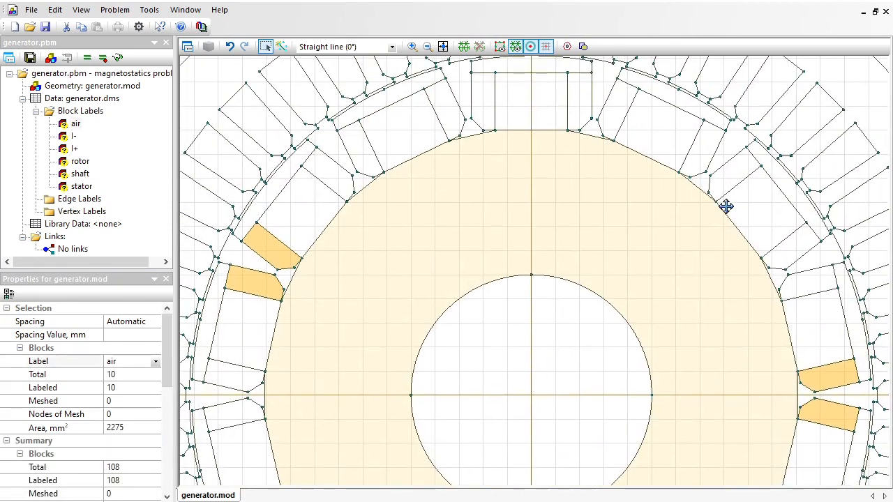
ctrl+click(729, 175)
ctrl+click(704, 157)
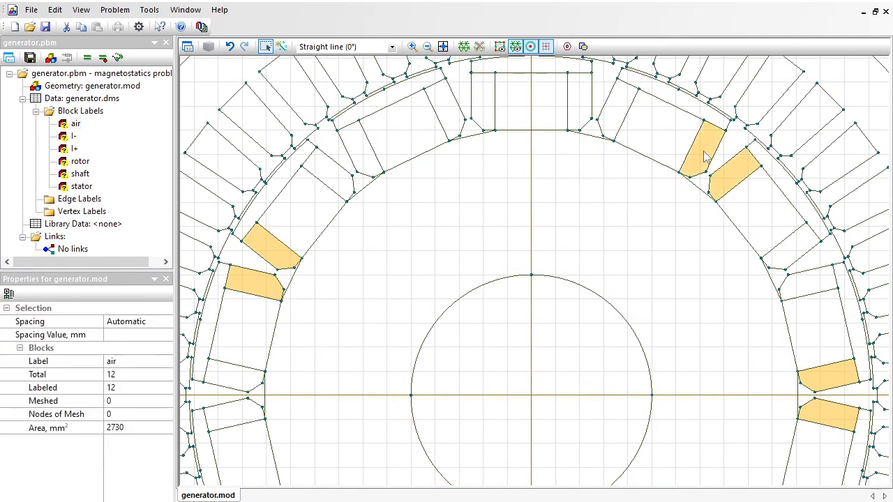
click(156, 362)
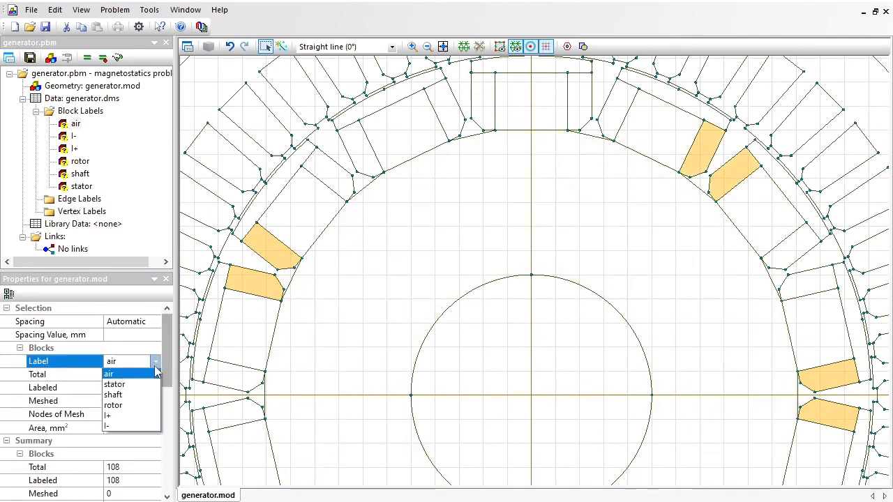
click(127, 433)
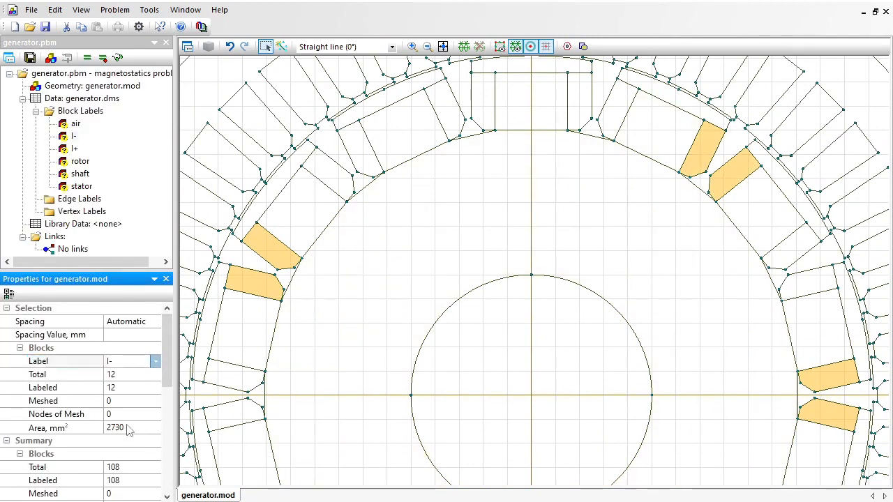
- Review in the model which blocks carry the I+, I-, air, rotor and stator labels
click(72, 152)
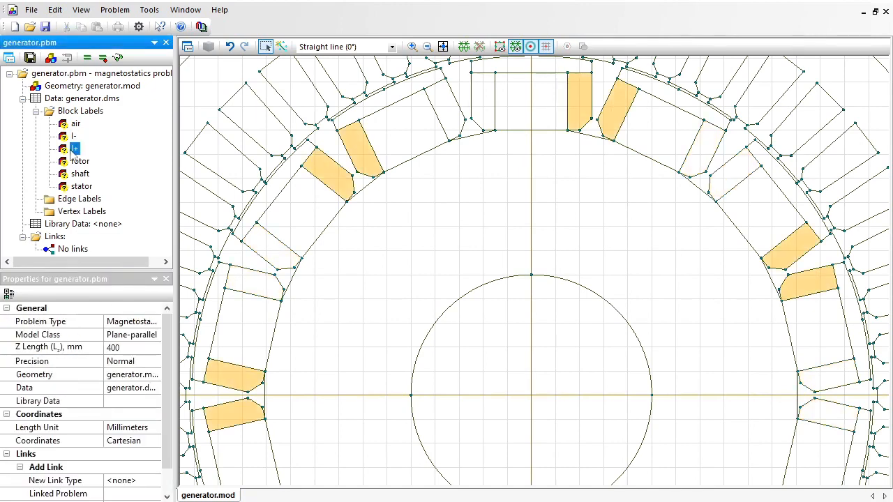
click(73, 137)
click(73, 125)
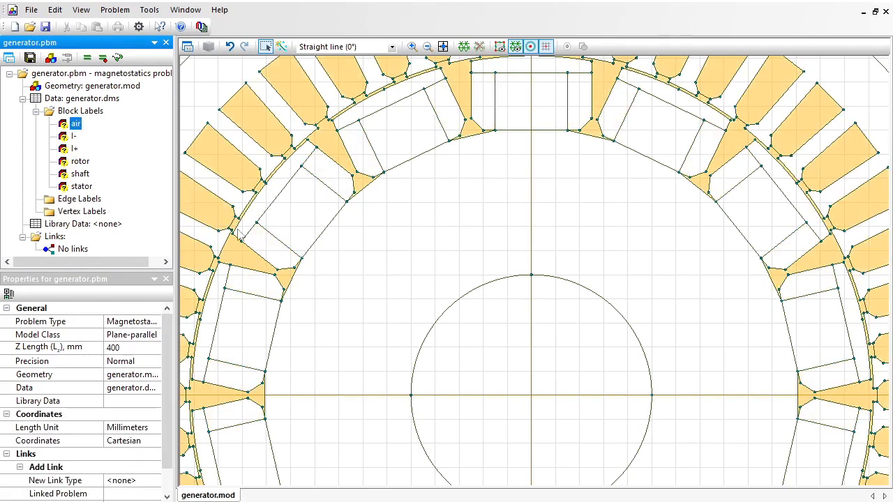
click(75, 161)
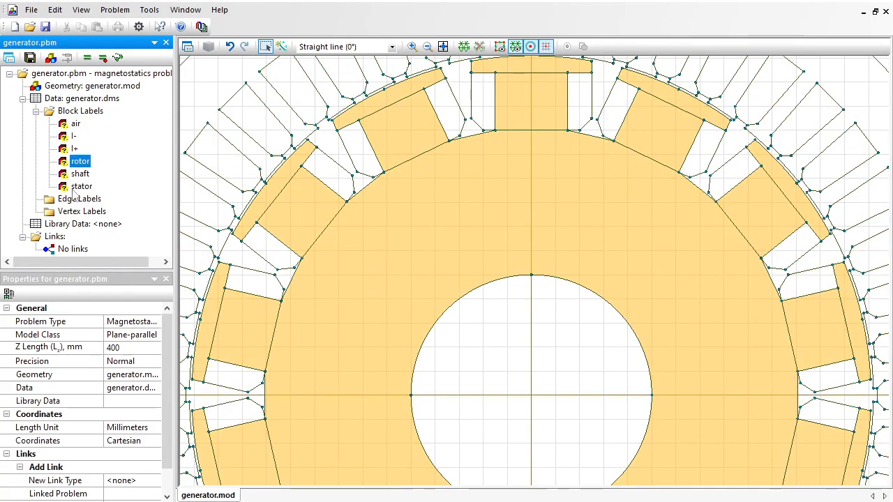
click(78, 187)
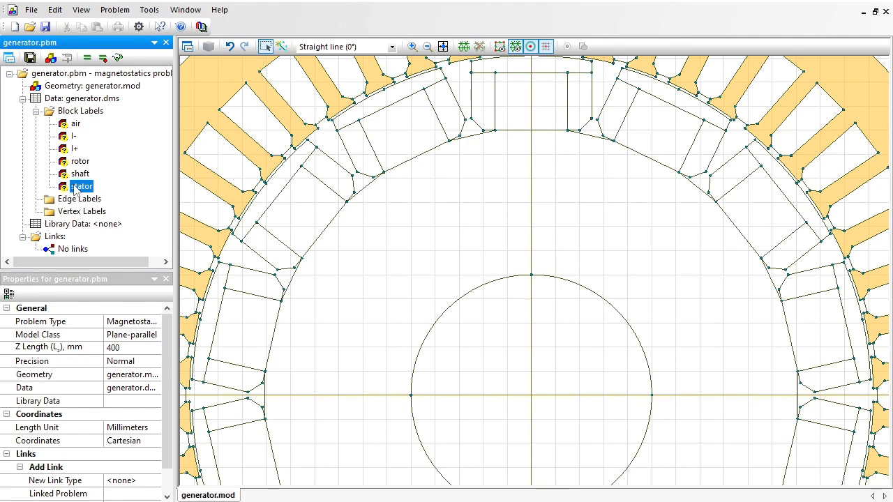
- Check a rotor pole's outer corner radius and insert a 283 mm diameter circle centred at x 0, y 0 in the air gap
click(472, 63)
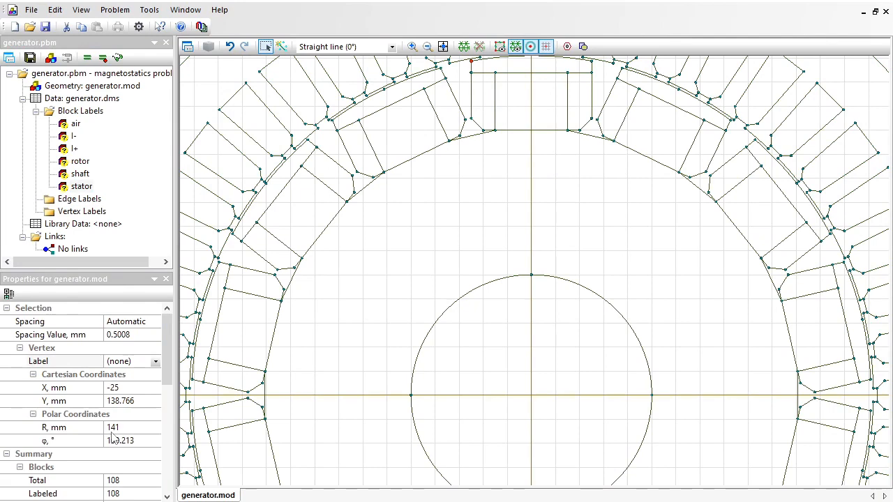
click(583, 46)
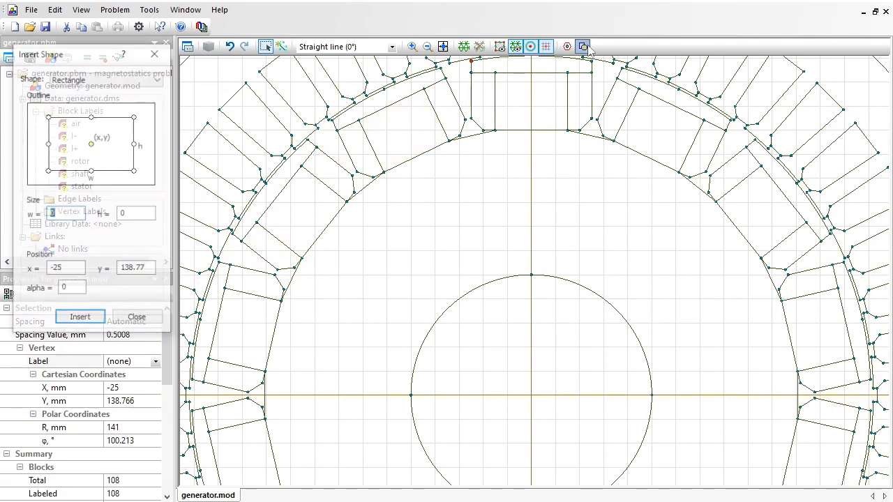
click(159, 81)
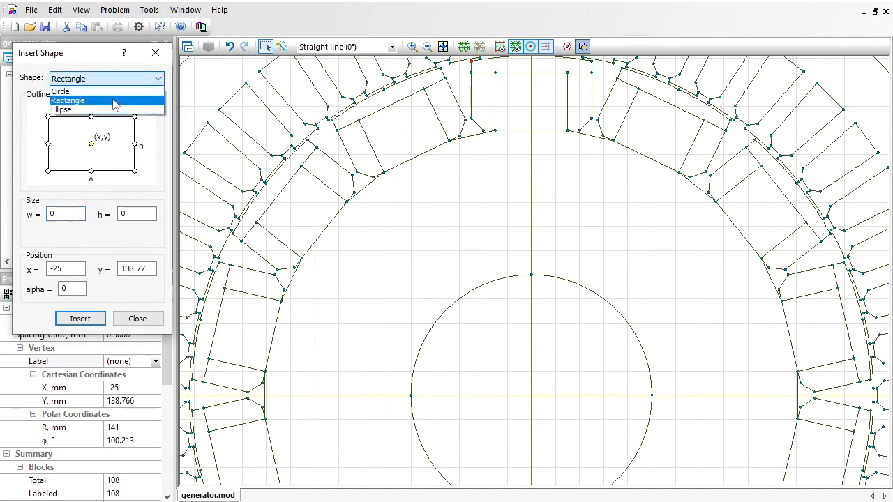
click(112, 89)
double_click(76, 213)
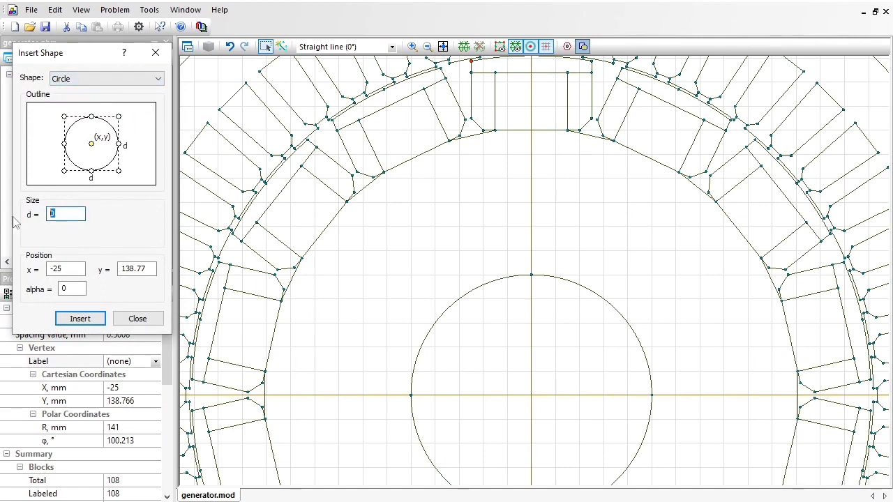
text(283)
double_click(78, 270)
text(0)
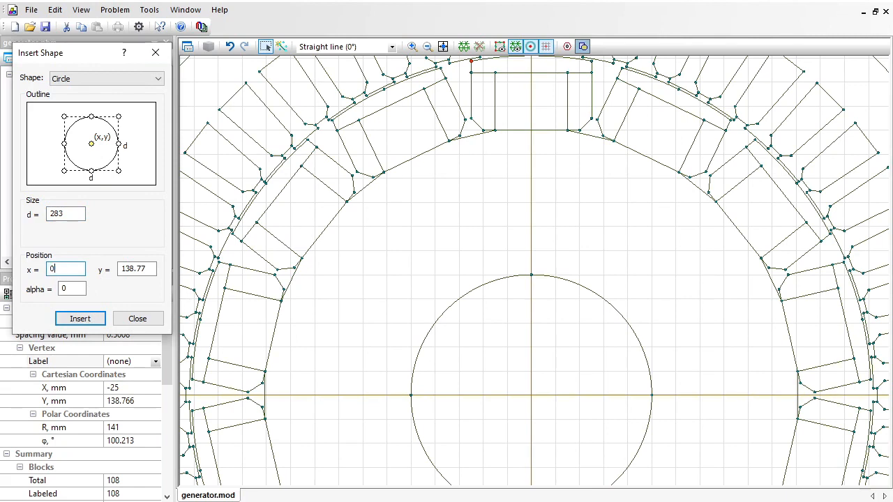
key(Tab)
text(0)
click(80, 319)
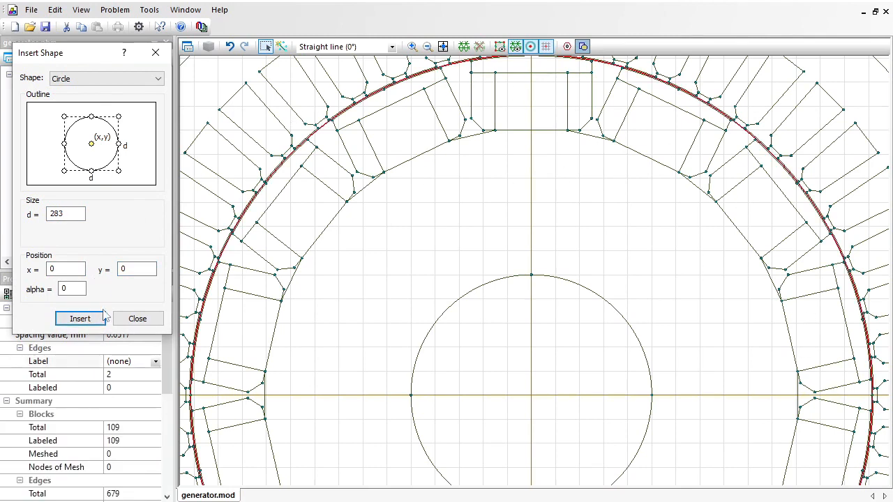
click(136, 318)
- Assign the edge label "air gap" to the inserted circle's two arcs
click(137, 362)
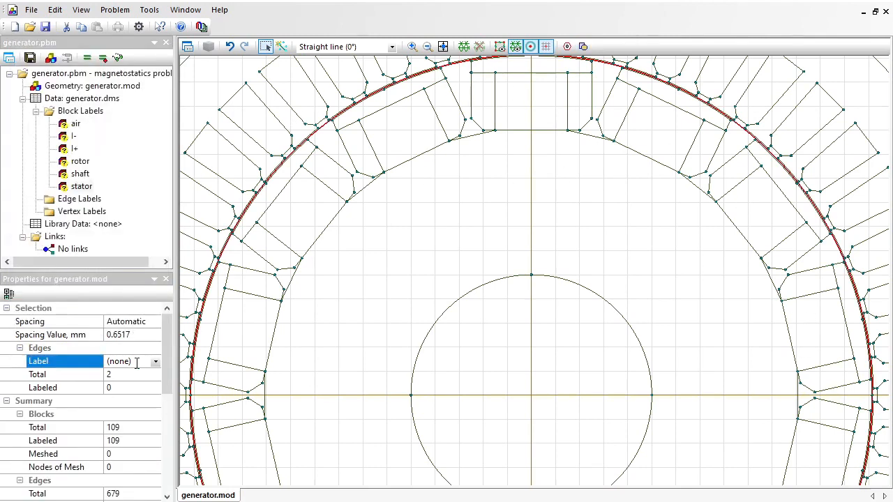
click(137, 362)
text(air gap)
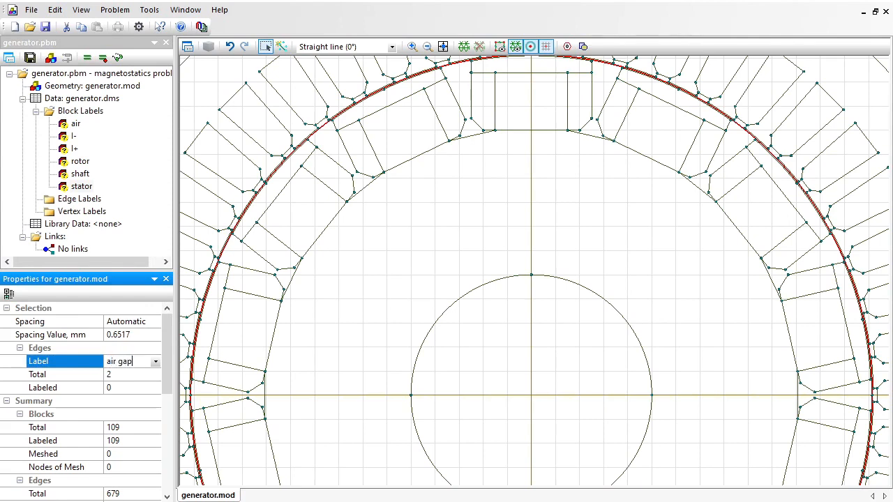
key(Return)
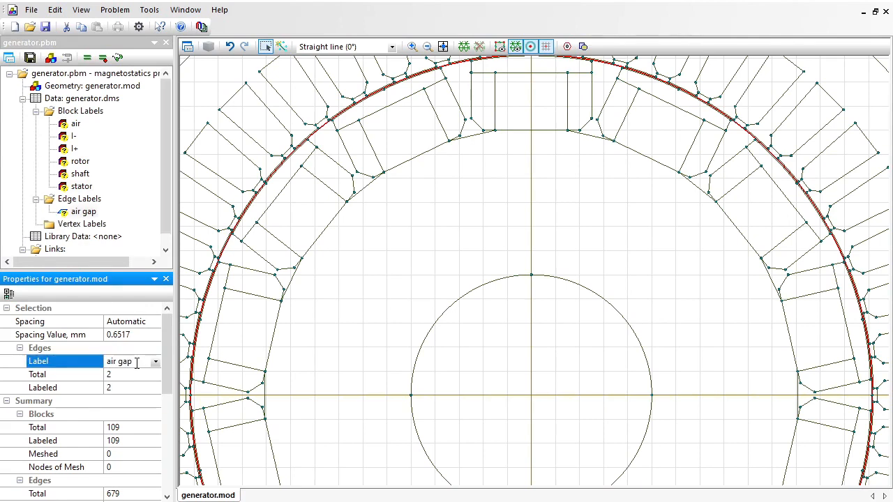
- Select all four arcs of the stator's outer boundary and assign them the edge label "external"
click(443, 47)
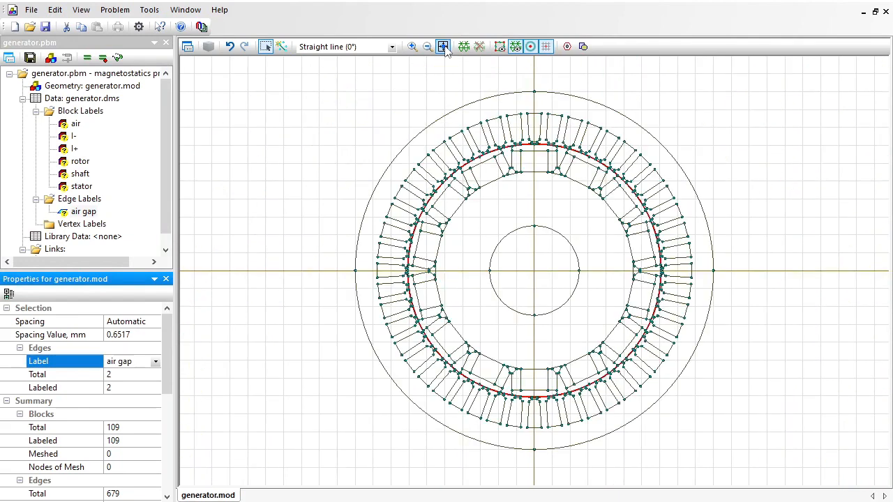
click(474, 104)
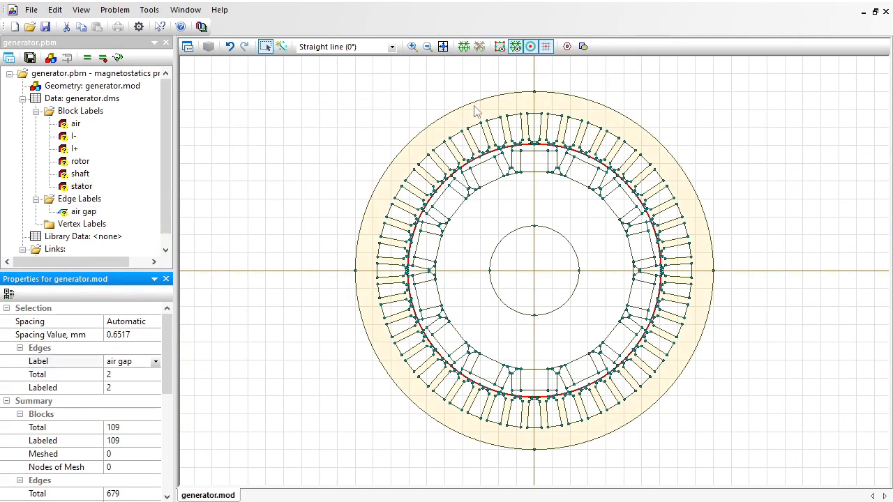
click(474, 103)
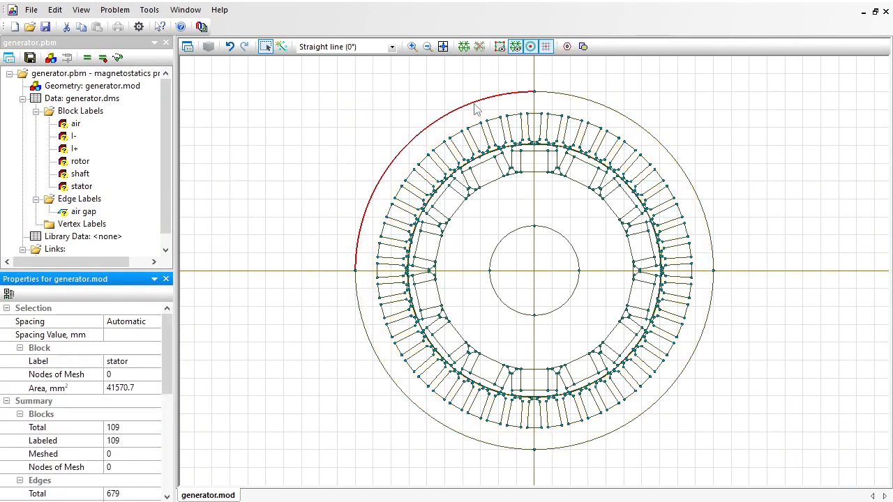
ctrl+click(564, 97)
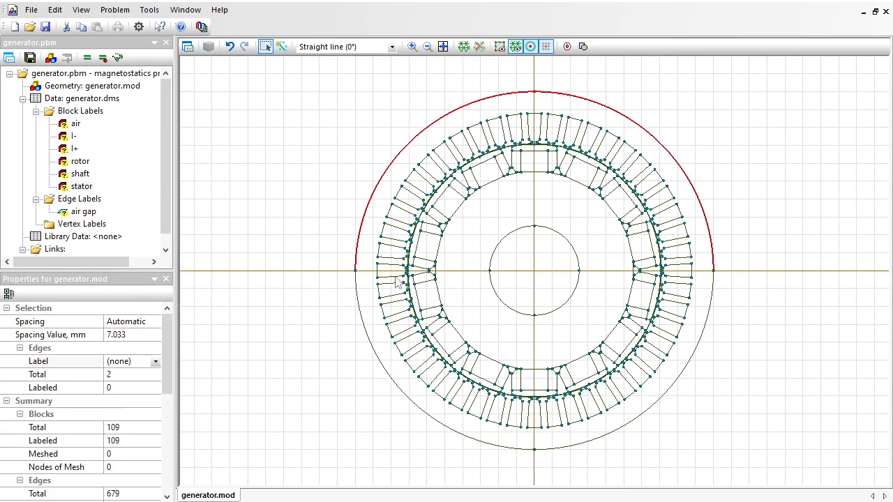
ctrl+click(364, 331)
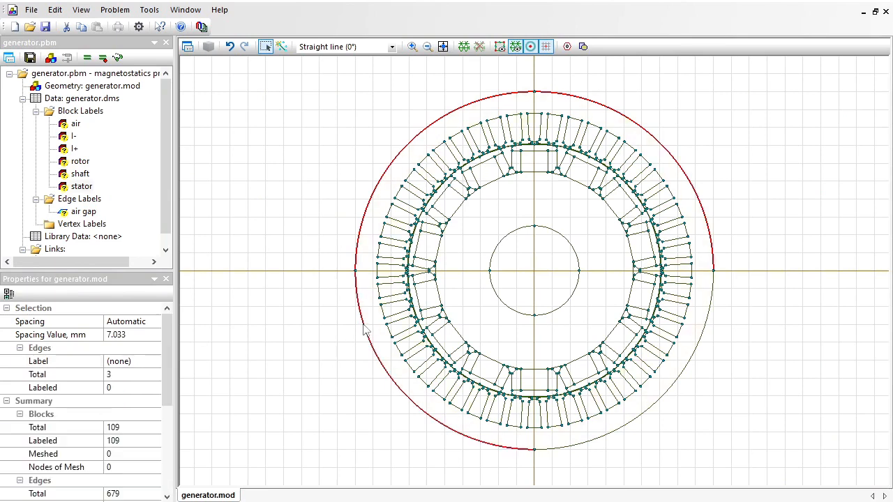
ctrl+click(655, 409)
click(136, 361)
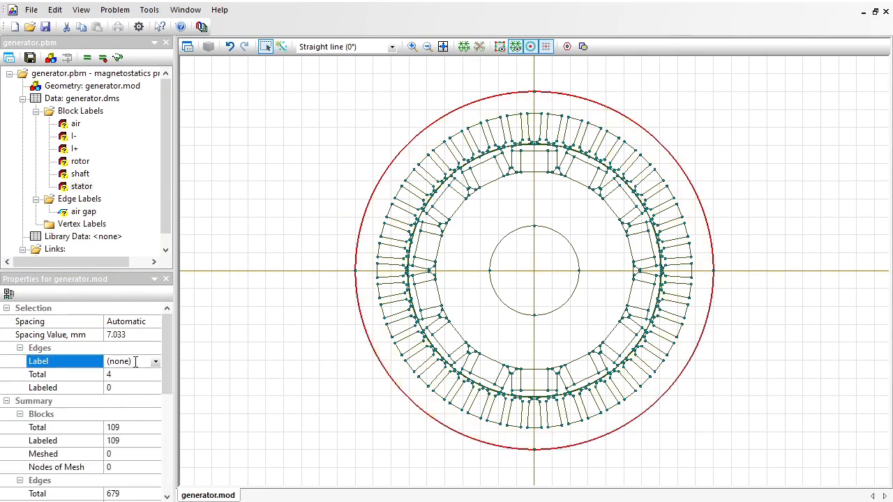
text(ex)
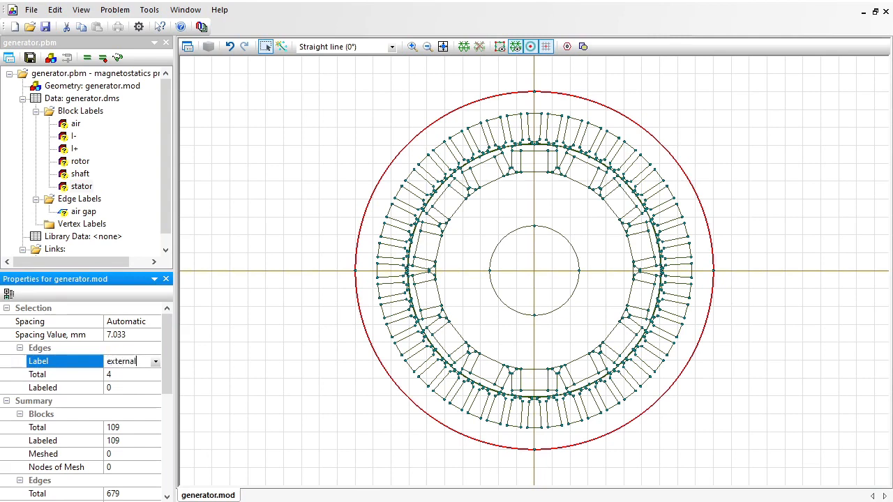
text(ternal)
key(Return)
key(Escape)
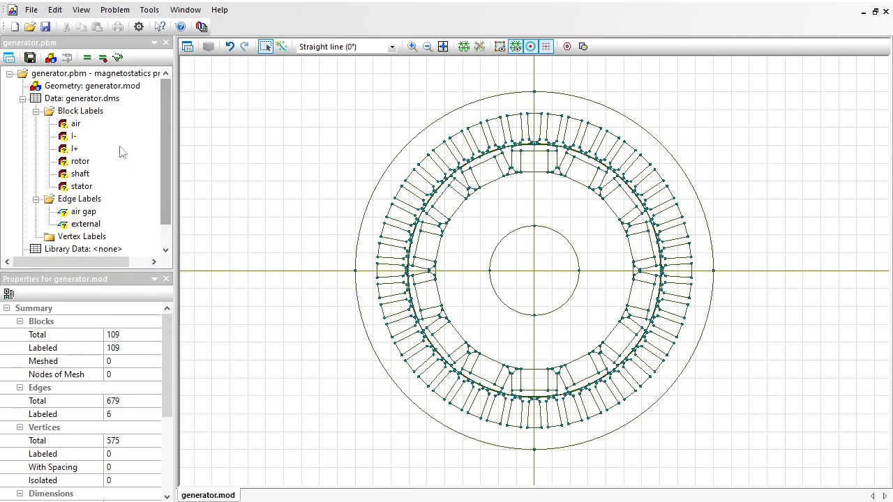
- Set the relative permeability to 1 for the air and shaft block labels
double_click(75, 125)
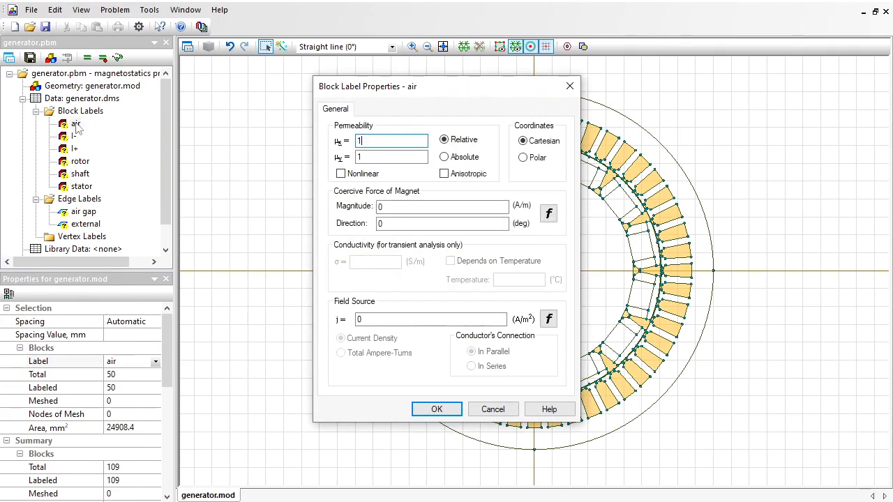
key(Escape)
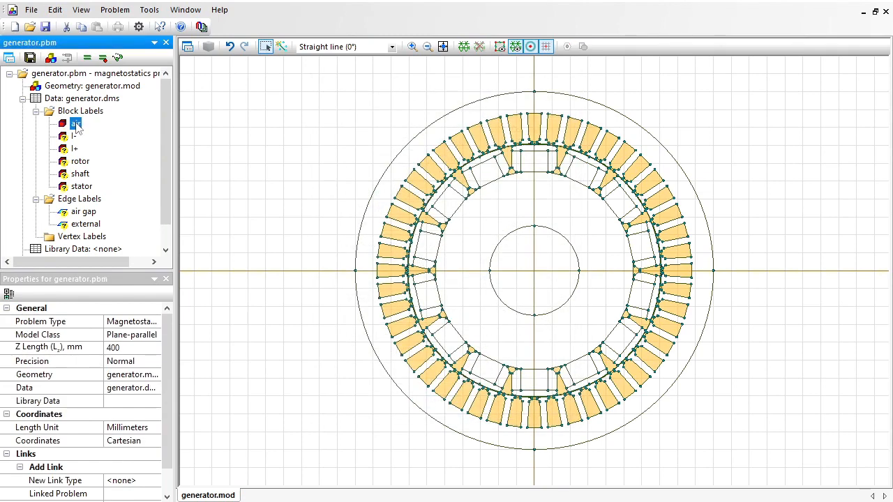
click(63, 177)
double_click(63, 178)
text(1)
key(Return)
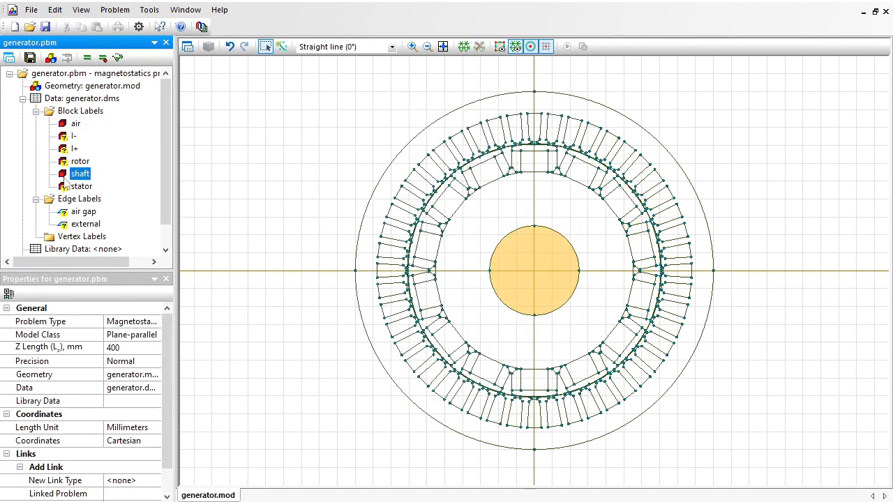
- Make the rotor block label's permeability nonlinear and open its B-H curve for editing
key(Up)
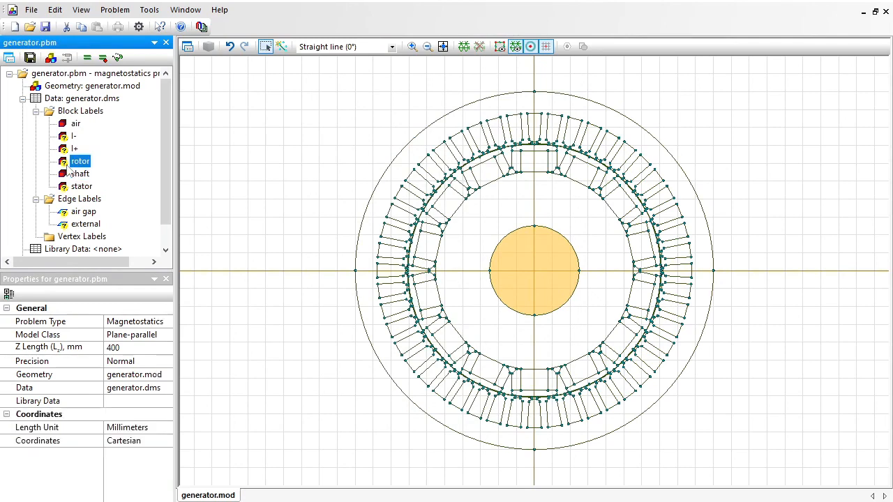
key(Return)
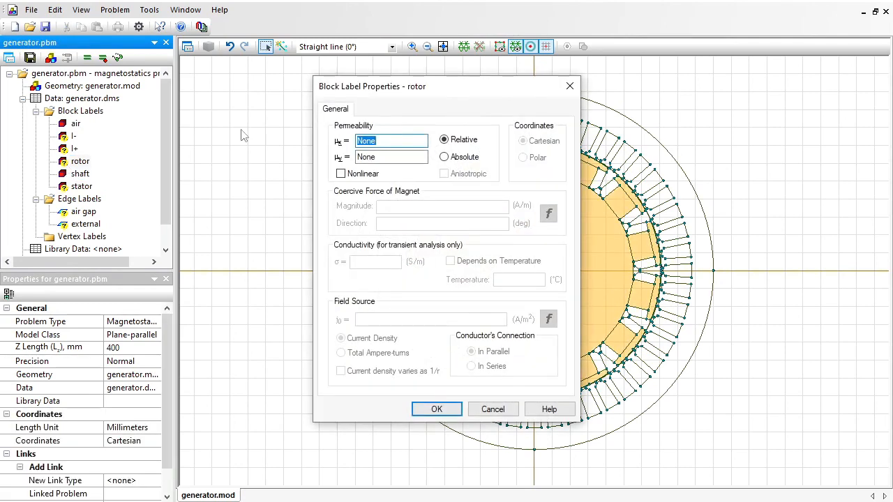
drag(385, 101, 140, 61)
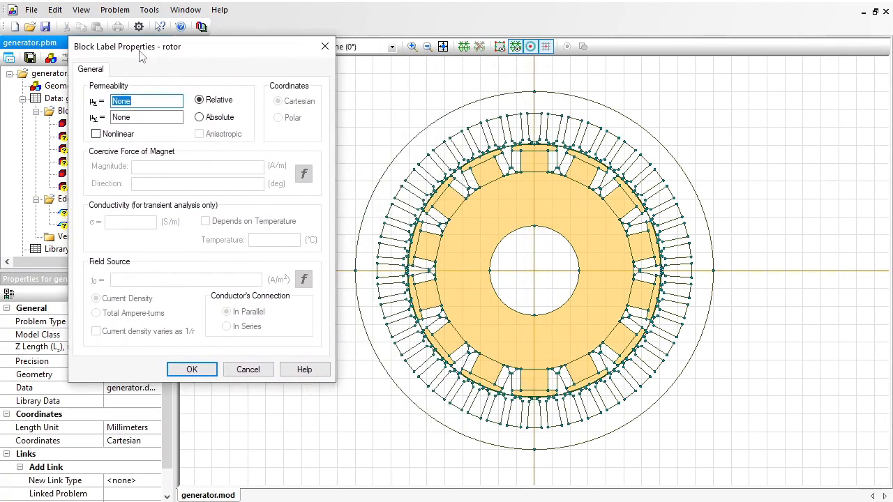
click(96, 135)
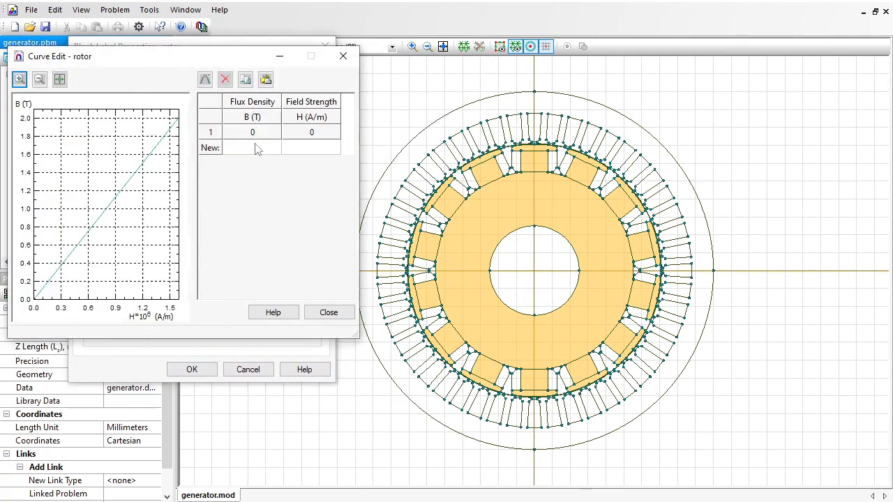
- Copy the B-H value rows from steel.txt in Notepad into the rotor's magnetization curve table and apply the label properties
drag(636, 127, 708, 88)
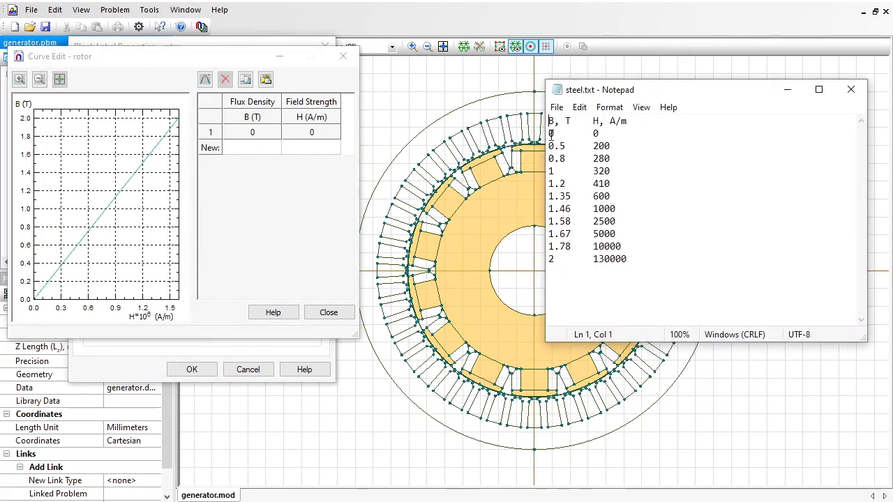
drag(550, 133, 677, 254)
key(ctrl+c)
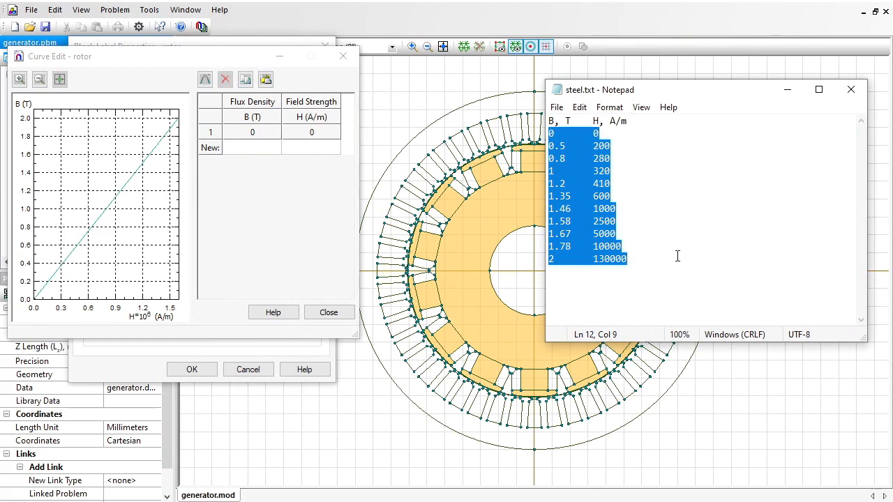
click(251, 149)
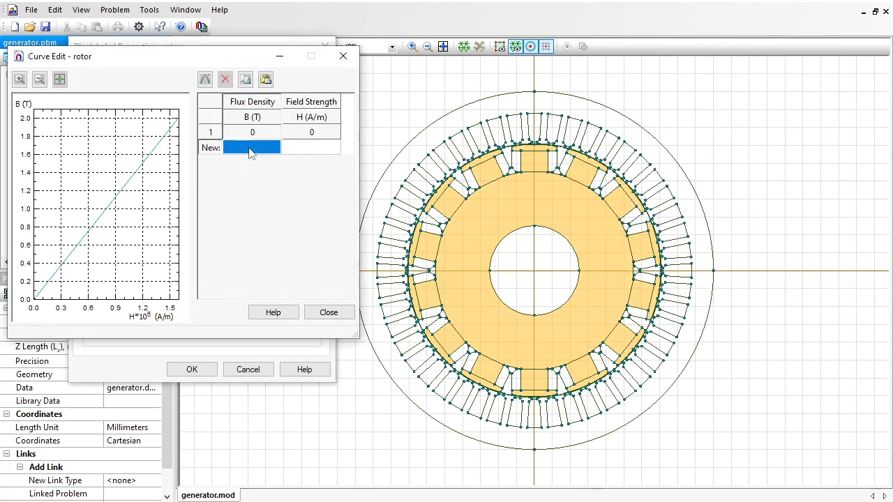
key(ctrl+v)
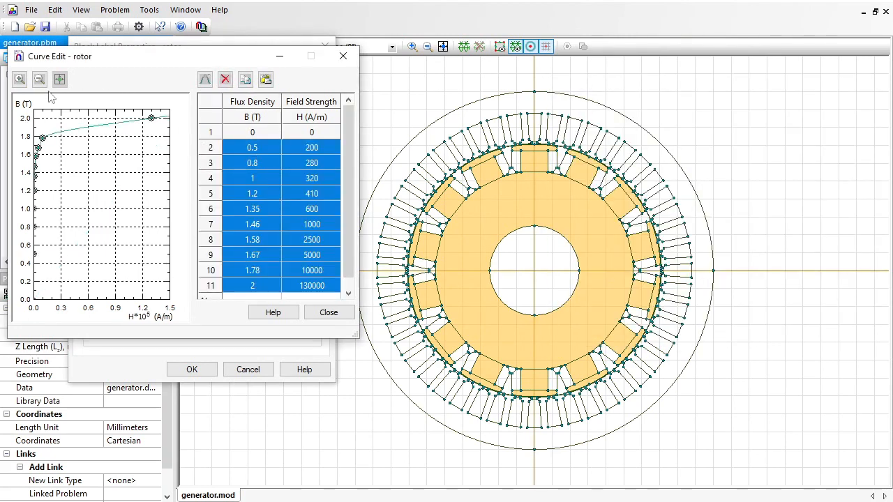
click(39, 79)
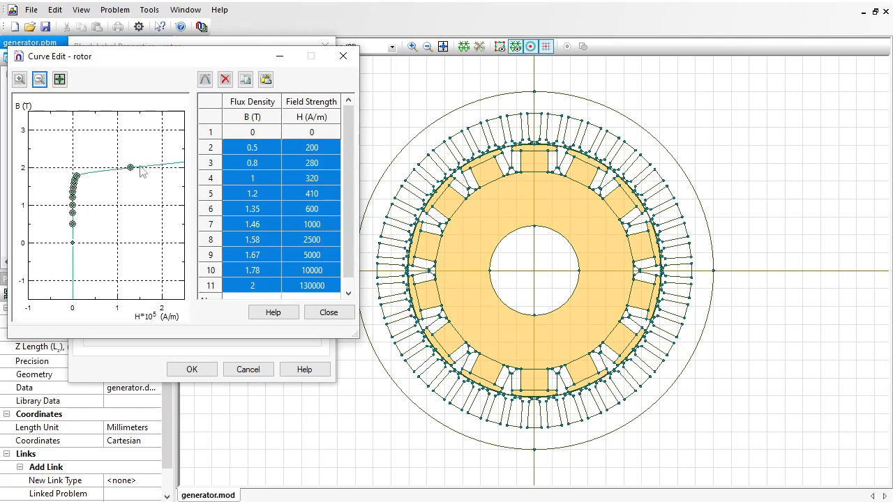
click(326, 313)
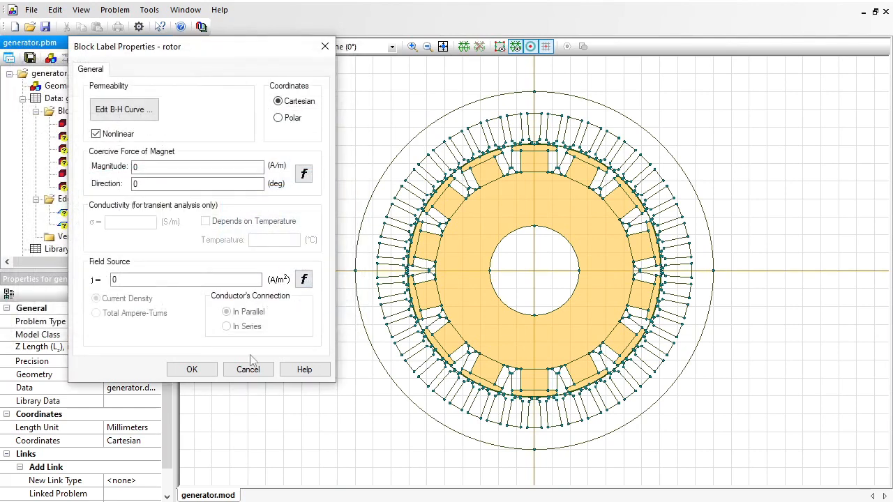
click(209, 370)
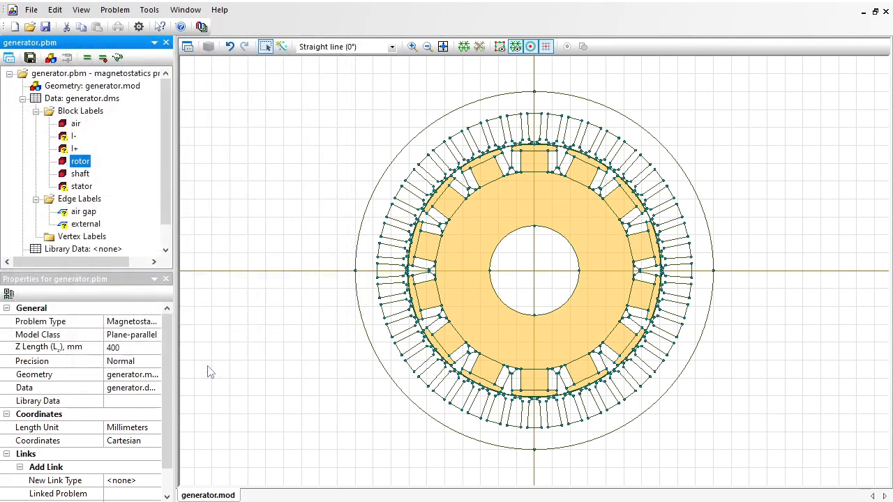
- Make the stator block label nonlinear and give it the same copied steel B-H curve values
double_click(79, 187)
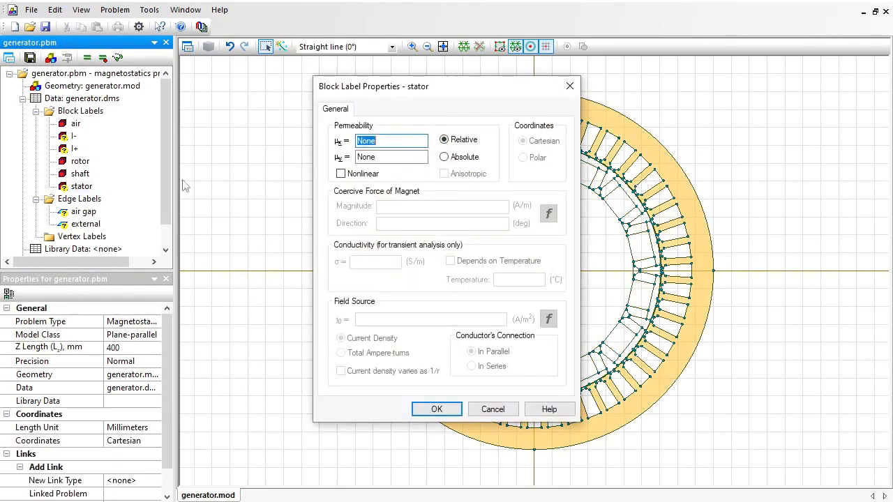
click(340, 174)
click(379, 149)
click(252, 148)
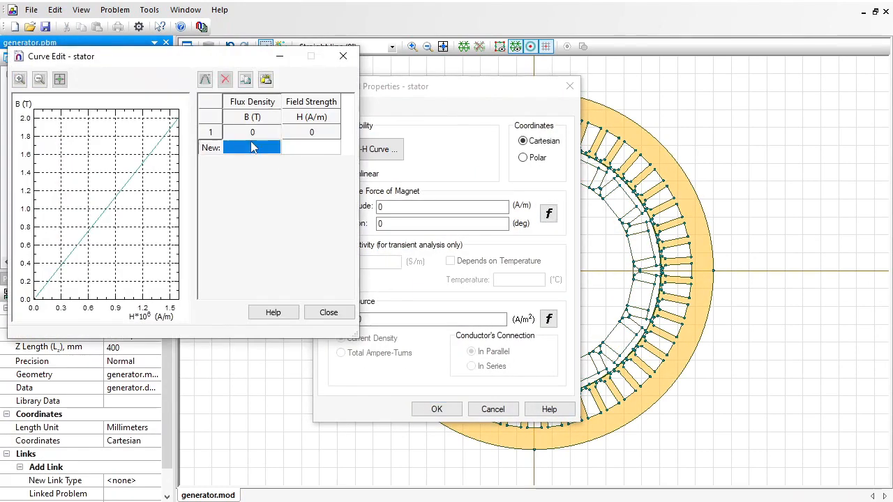
key(ctrl+v)
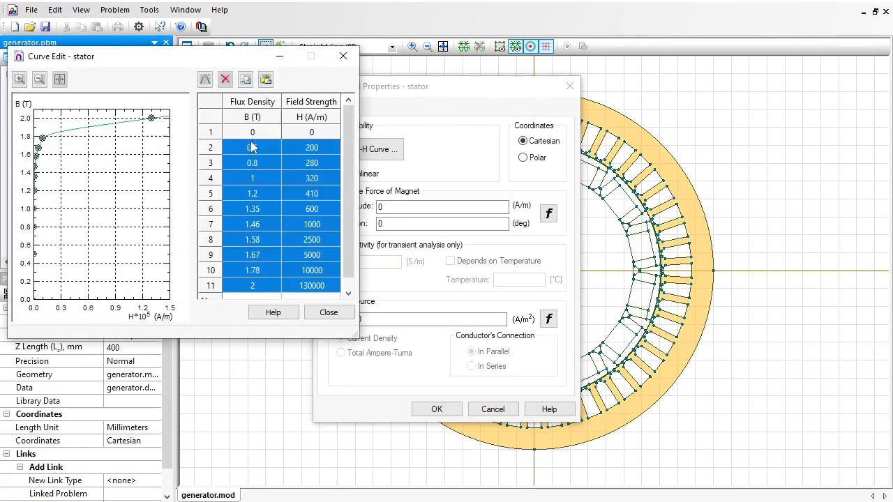
click(326, 312)
click(445, 409)
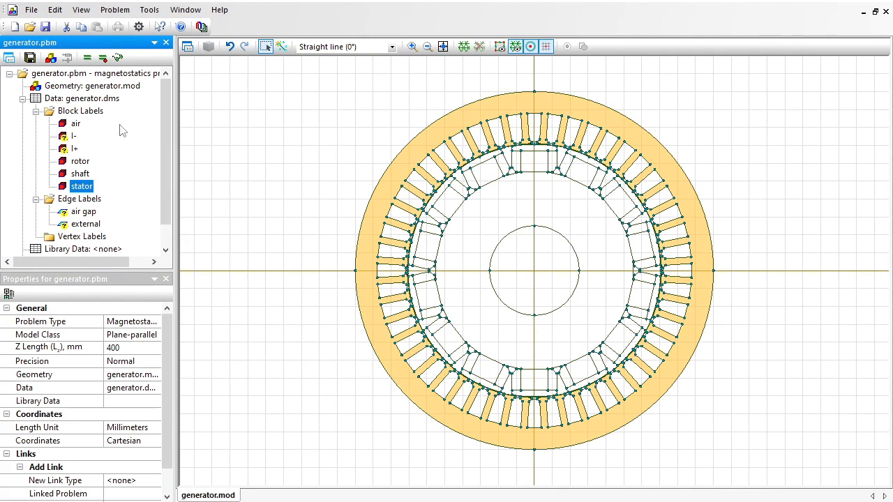
- Set the I+ block label's relative permeability to 1 and its current density to 4e6 A/m²
click(71, 150)
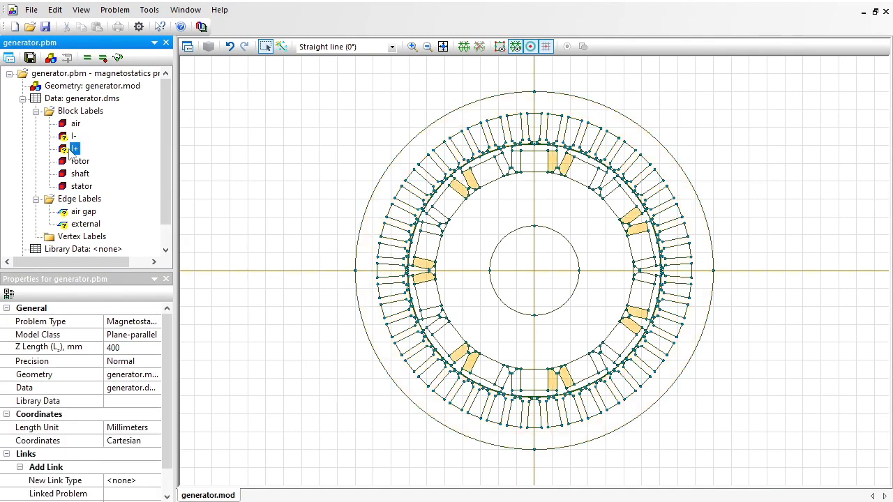
double_click(71, 150)
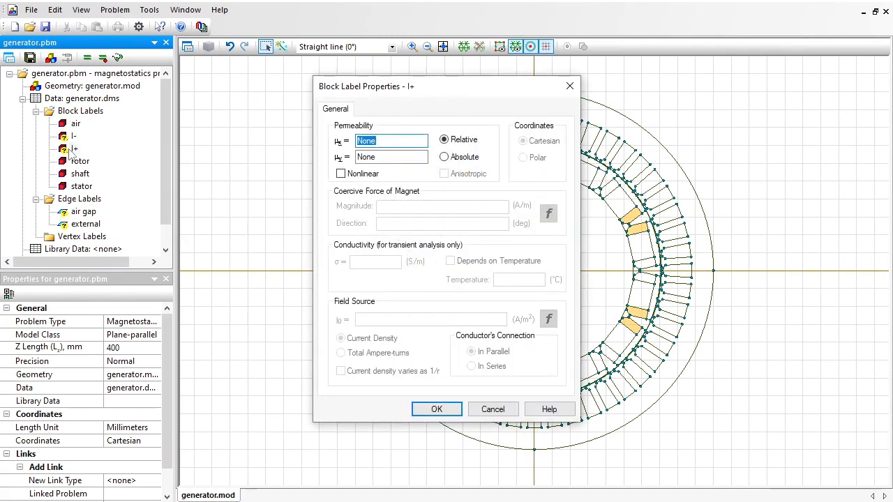
text(1)
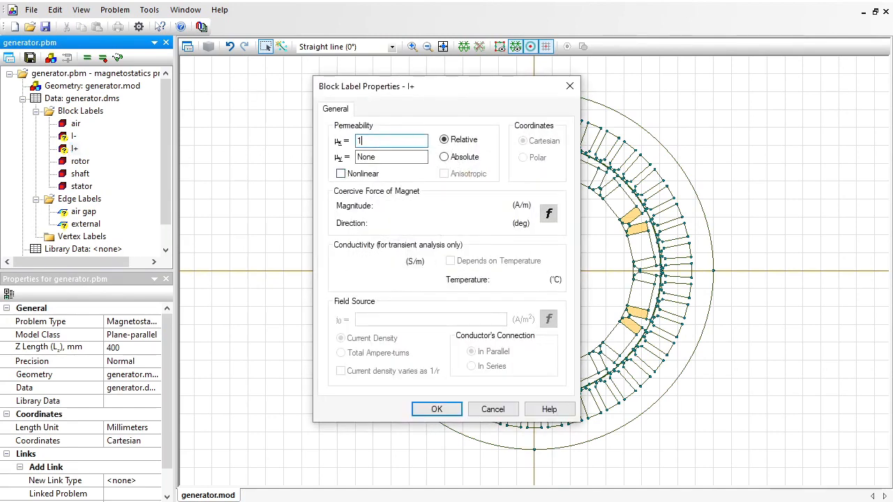
double_click(368, 319)
text(4)
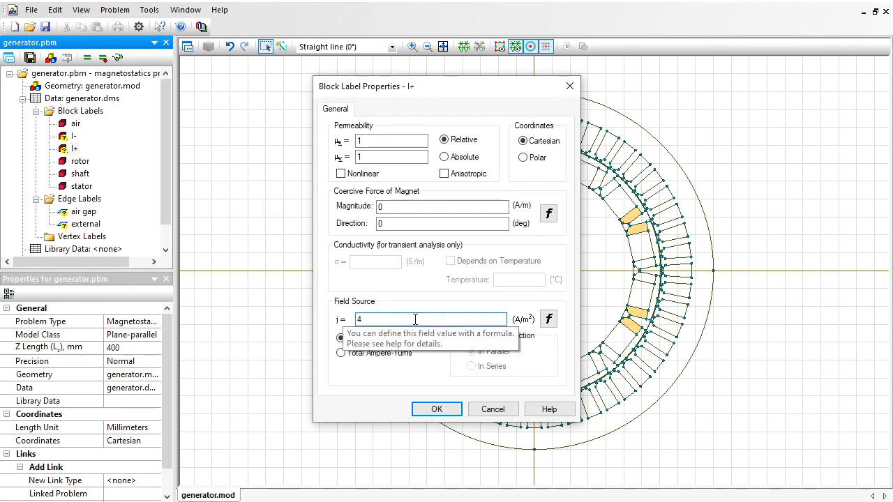
text(e6)
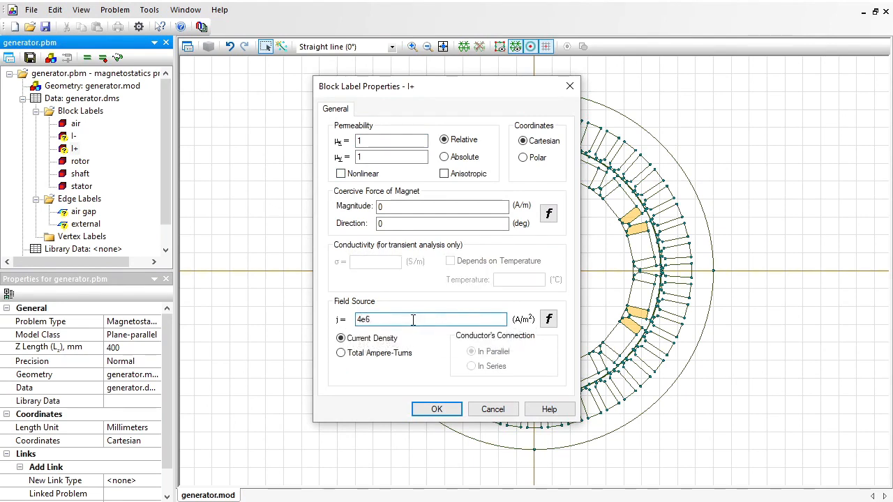
click(436, 410)
- Set the I- block label's relative permeability to 1 and its current density to the negative of the I+ value
click(72, 137)
double_click(72, 136)
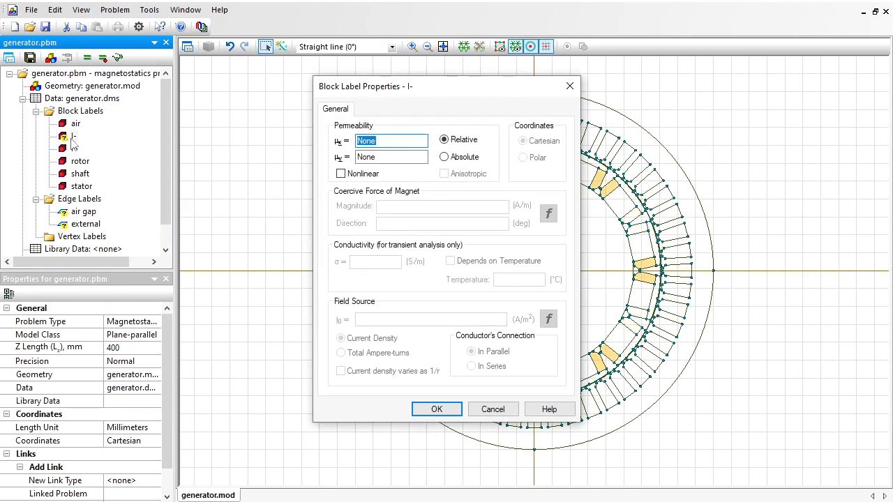
text(1)
drag(372, 319, 325, 315)
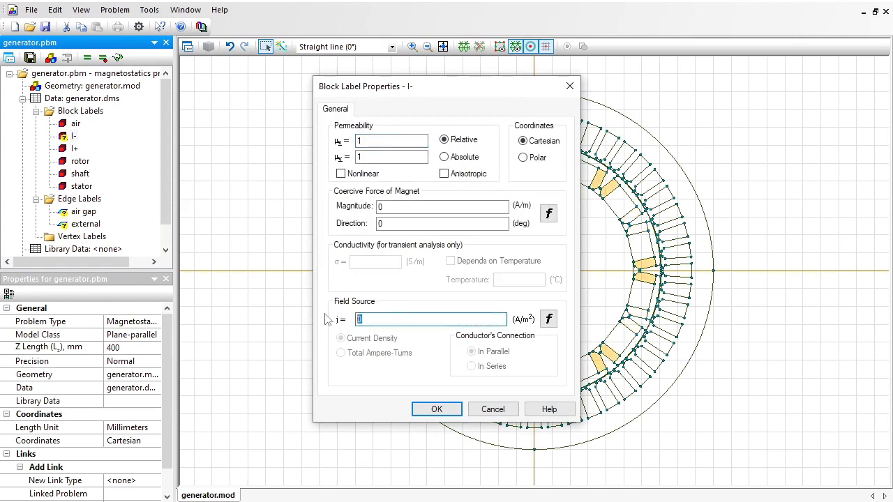
text(-4)
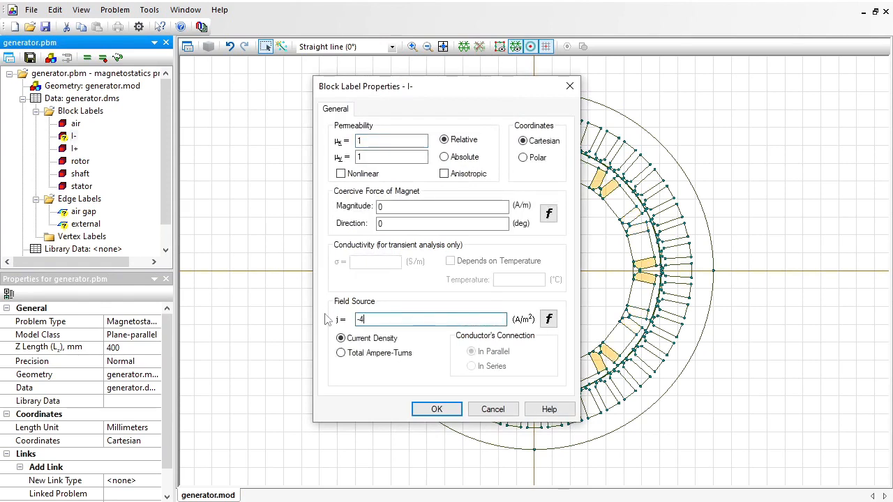
text(.6)
click(434, 409)
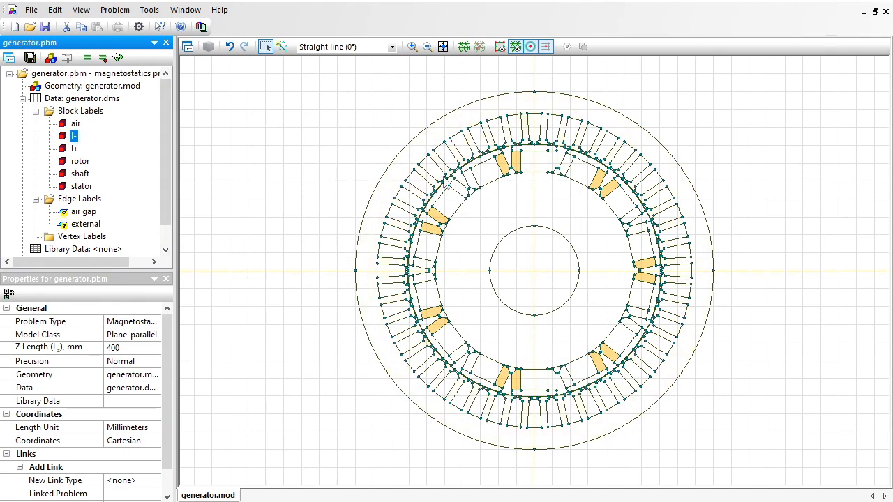
- Apply a magnetic potential boundary condition of A0 = 0 Wb/m to the external edge label
click(71, 228)
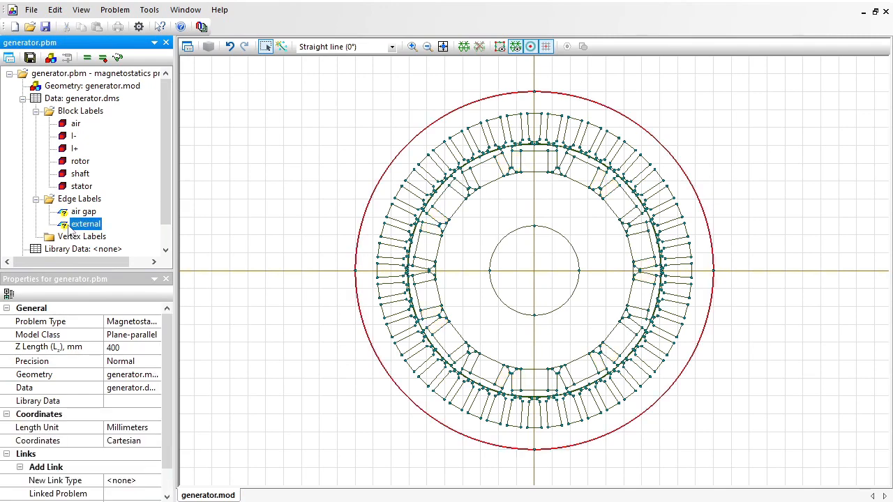
double_click(70, 228)
click(347, 187)
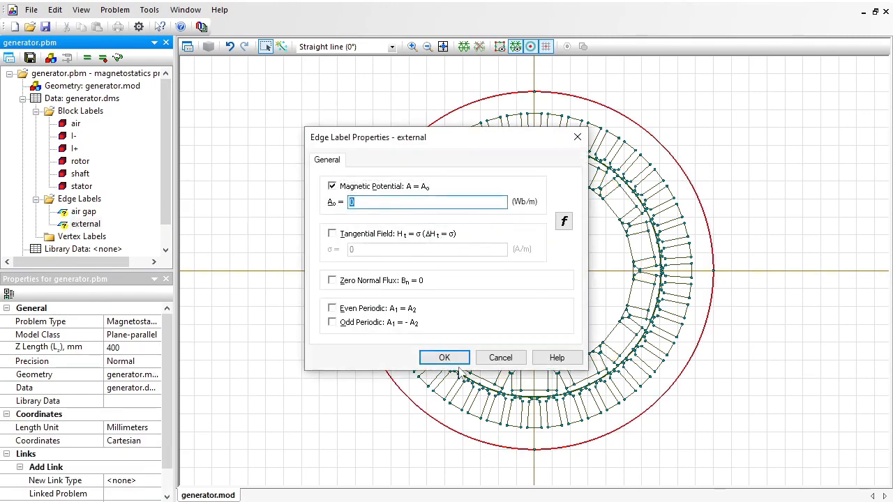
click(453, 358)
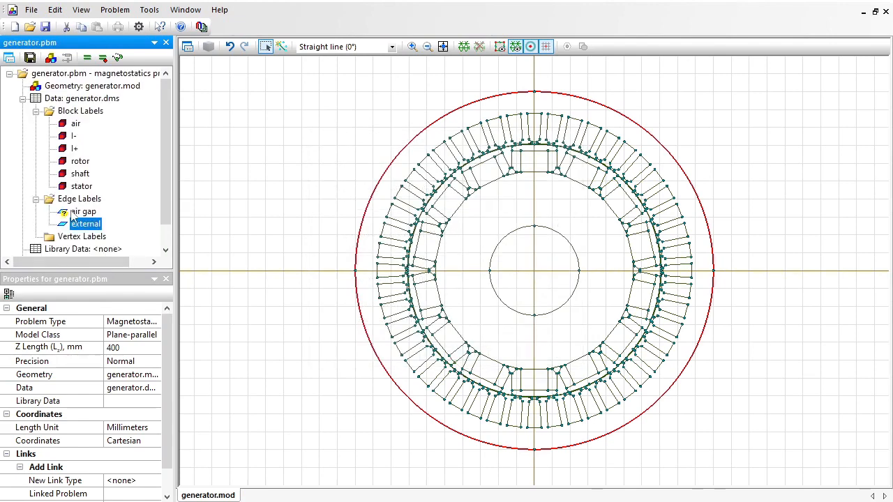
- Define the air gap edge label with no boundary condition enabled
click(73, 217)
double_click(73, 217)
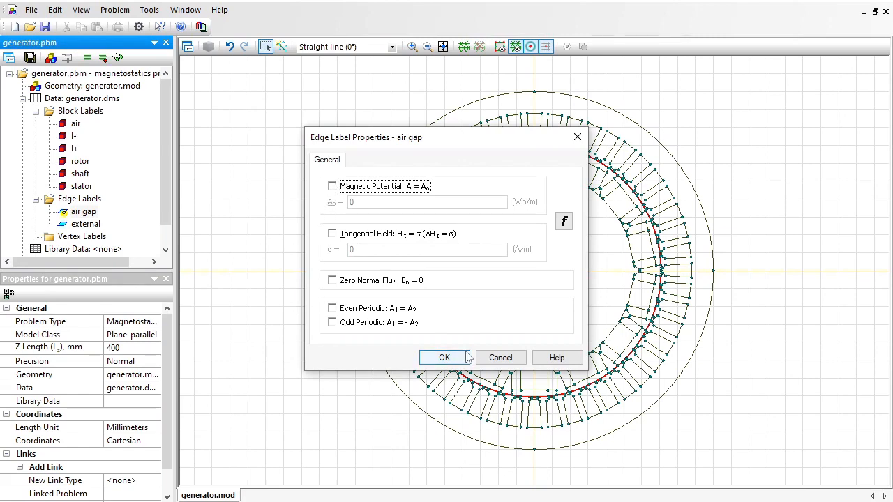
click(445, 357)
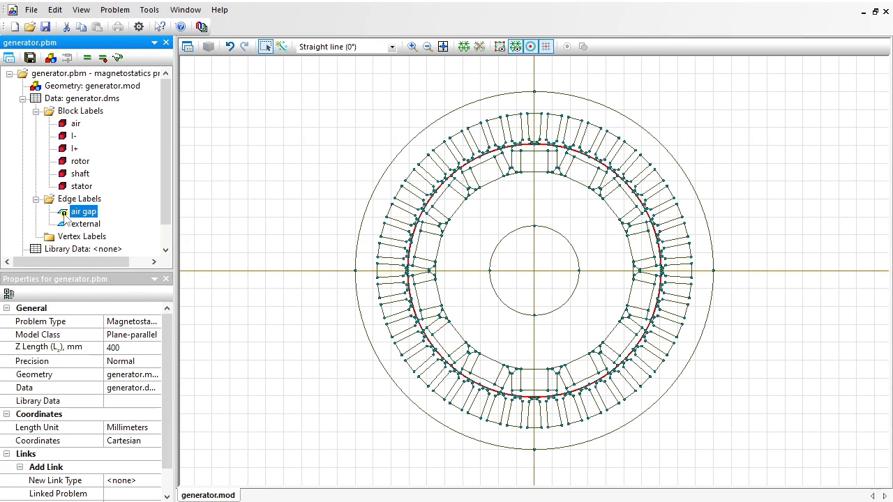
- Build the finite-element mesh in all blocks of the generator model and save the problem
click(463, 48)
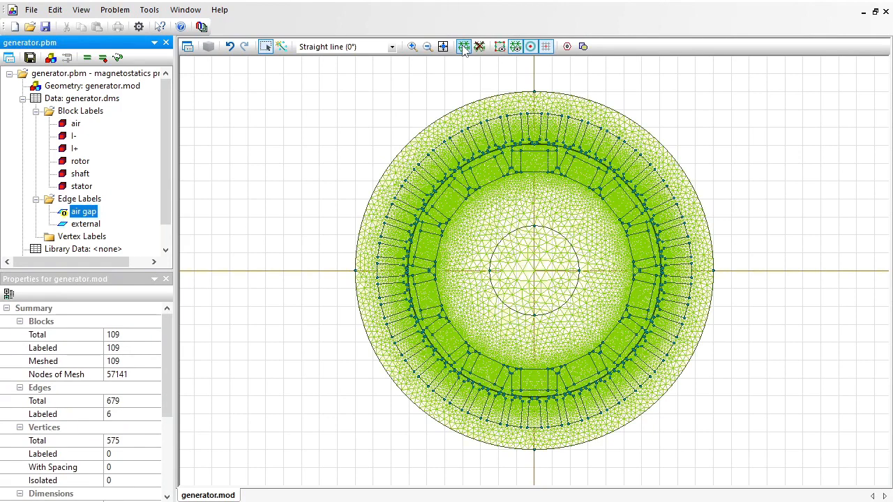
click(29, 58)
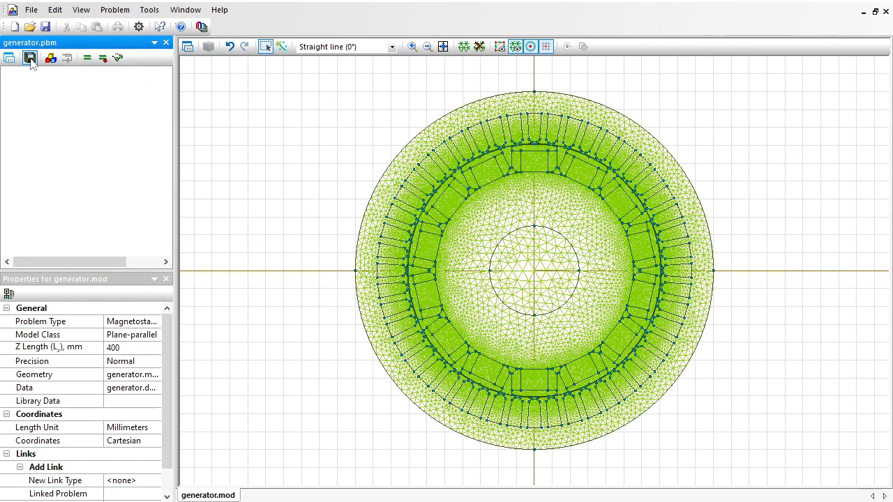
- Solve the generator problem and examine the resulting field lines around a rotor winding and the adjacent air gap
click(88, 58)
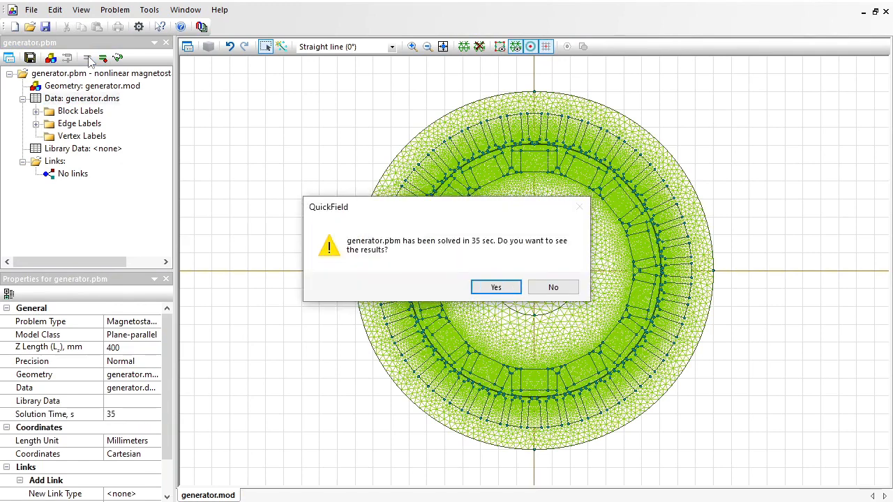
click(497, 288)
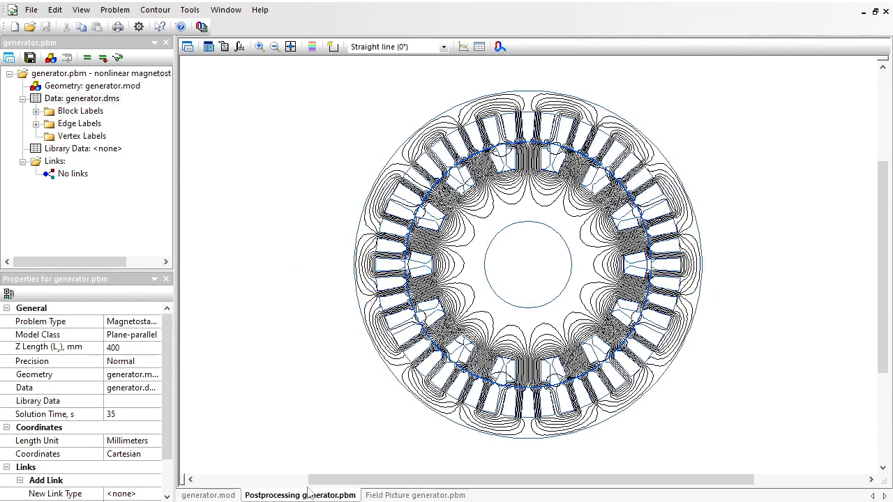
click(259, 46)
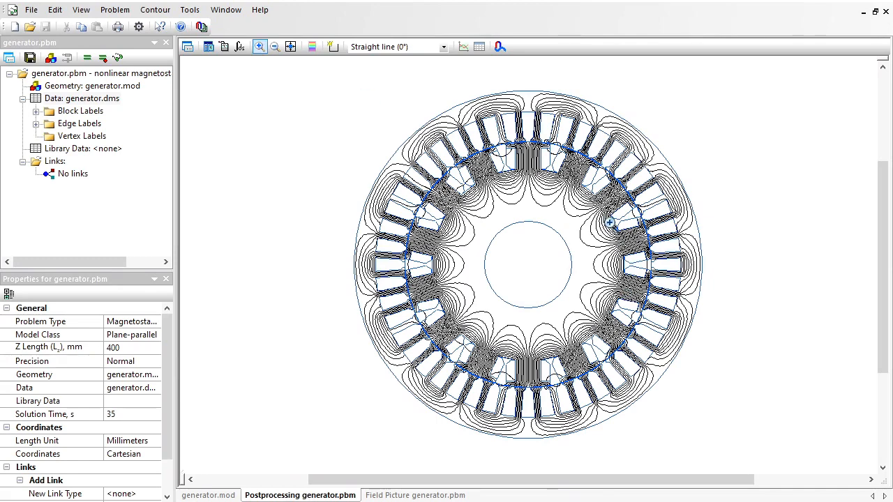
drag(602, 216, 688, 299)
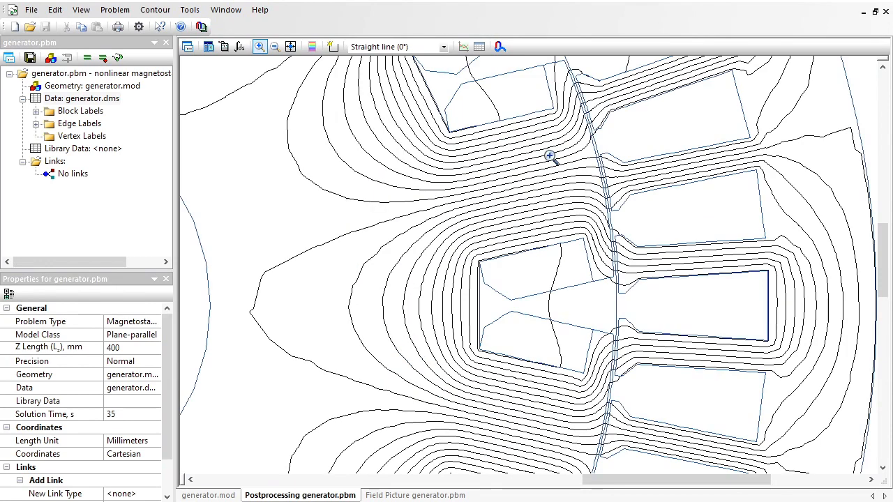
- Use the half-circle air gap edge as the contour and plot only the normal flux density component Bn along it
click(336, 50)
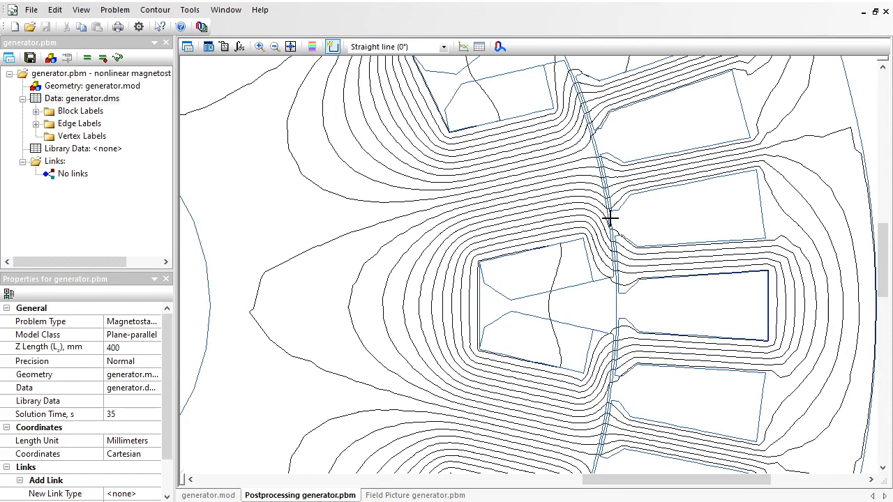
click(463, 46)
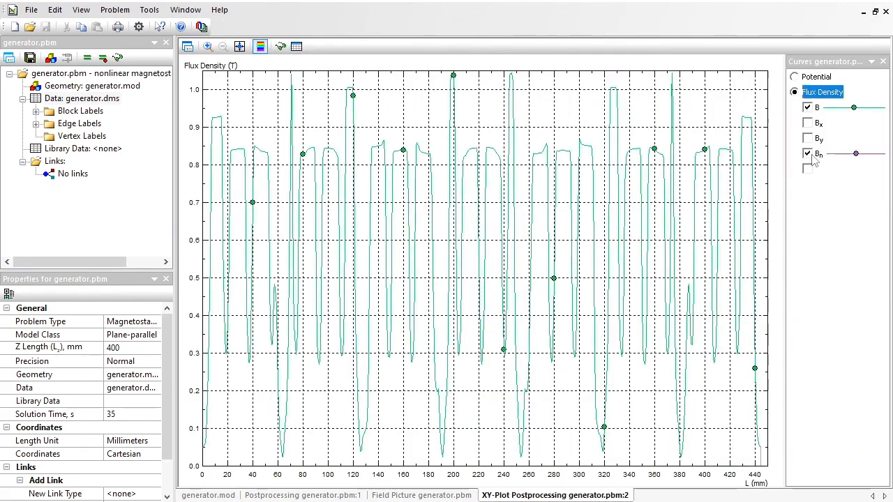
click(809, 155)
click(807, 109)
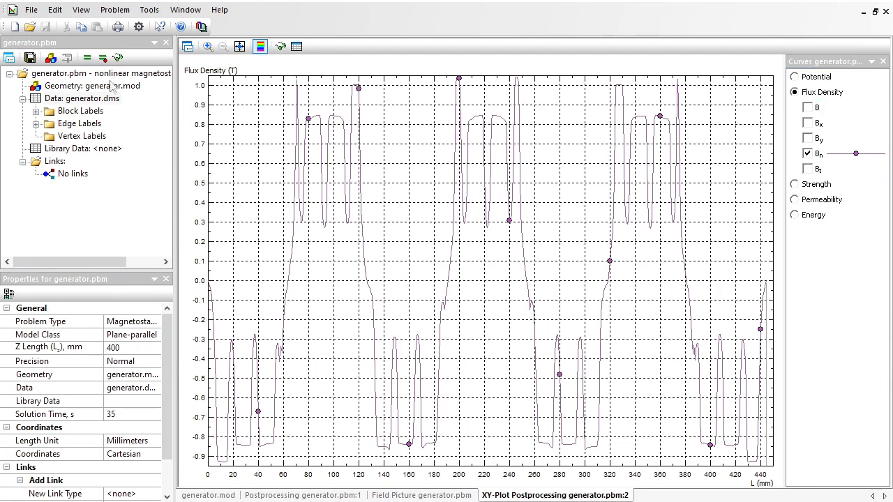
- Open the generator geometry and examine the extent of the labelled air gap arc near the rotor surface
double_click(112, 85)
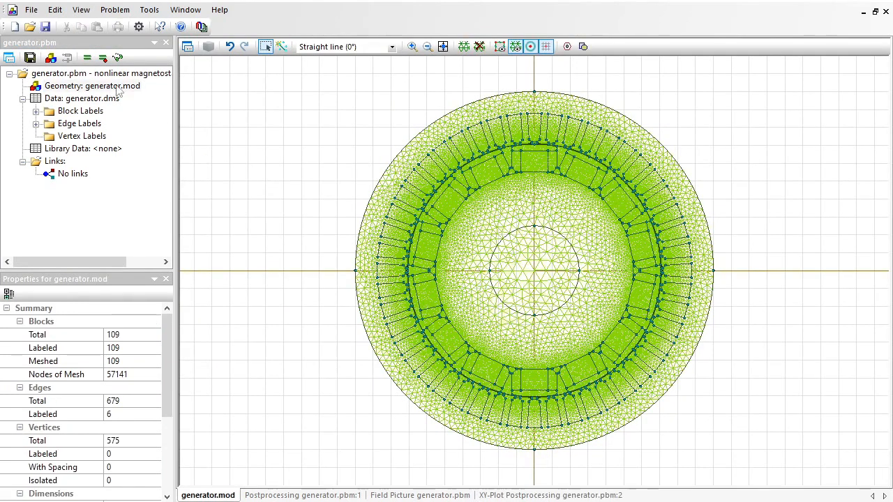
click(412, 46)
drag(574, 202, 698, 302)
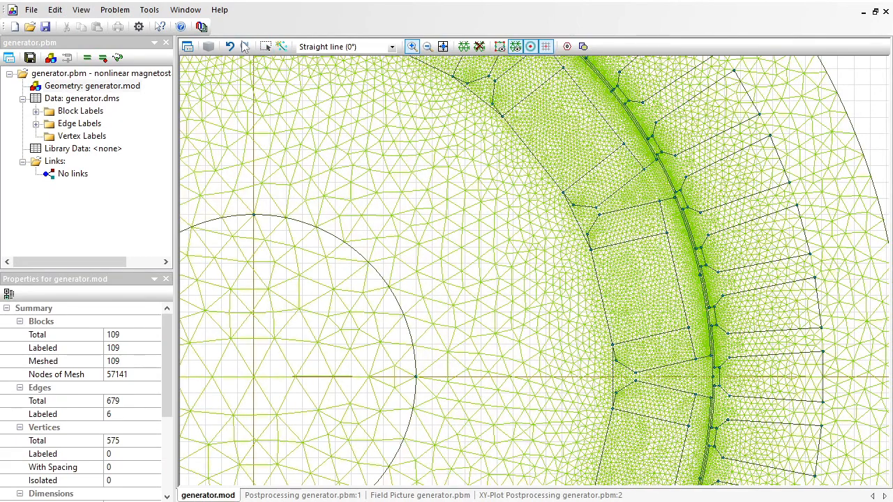
click(266, 47)
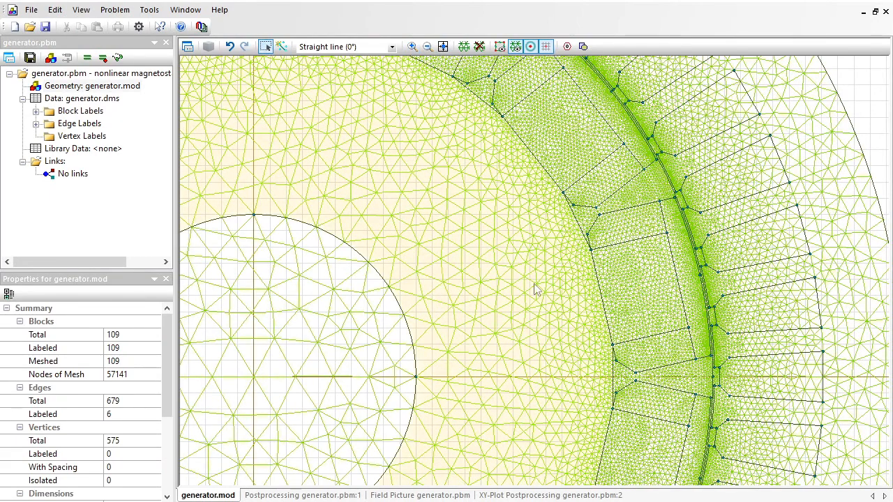
click(713, 365)
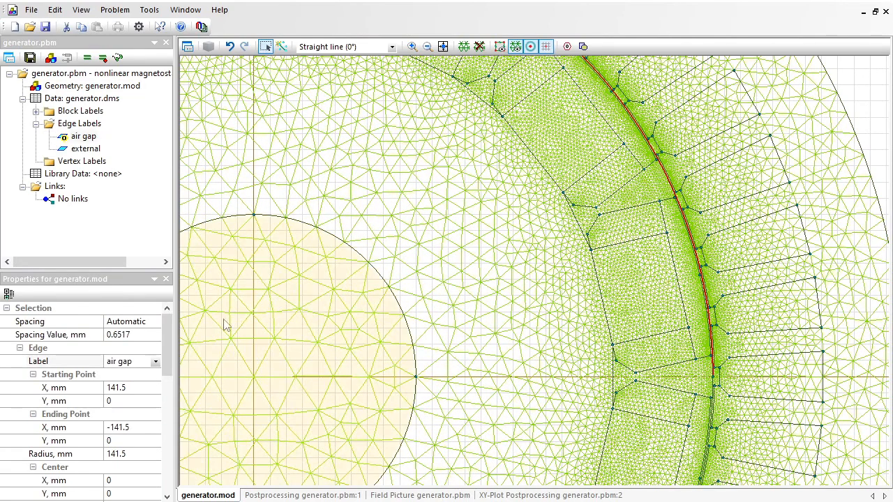
drag(259, 184, 287, 231)
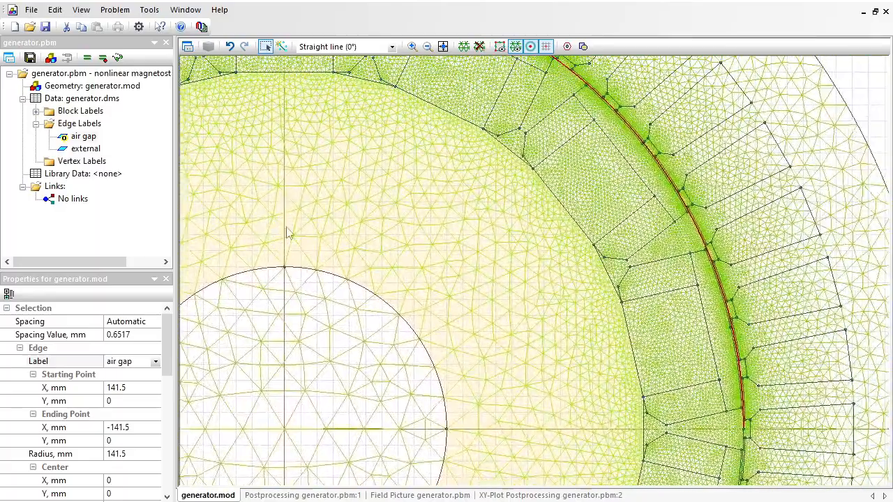
- Start duplicating the air gap arc's starting vertex by rotation and calculate the angle as 360 ÷ 14 × 2 in Calculator
click(745, 430)
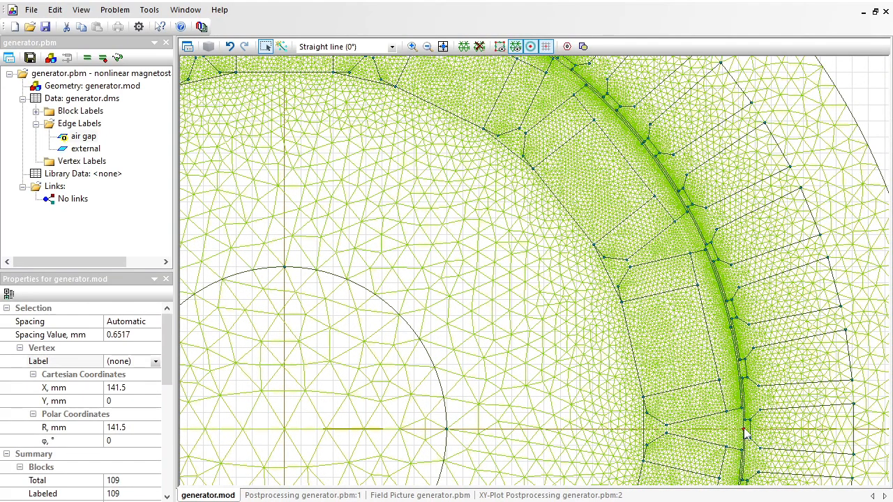
right_click(745, 433)
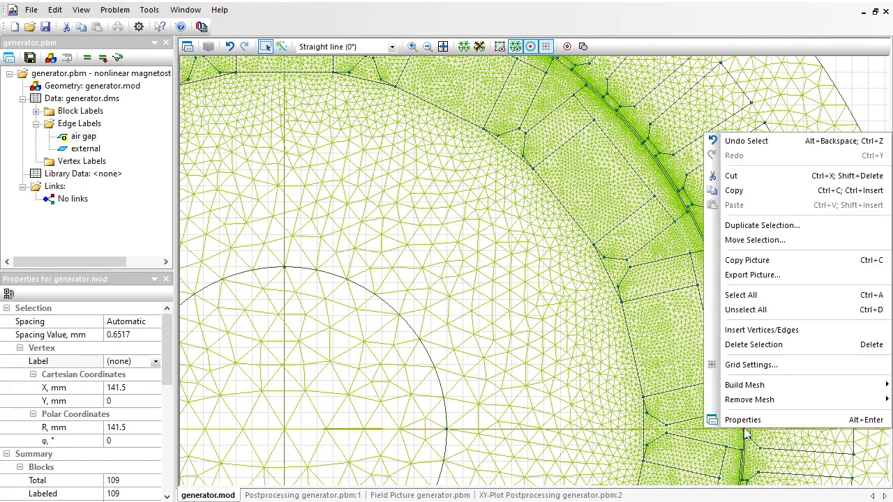
click(761, 226)
click(413, 206)
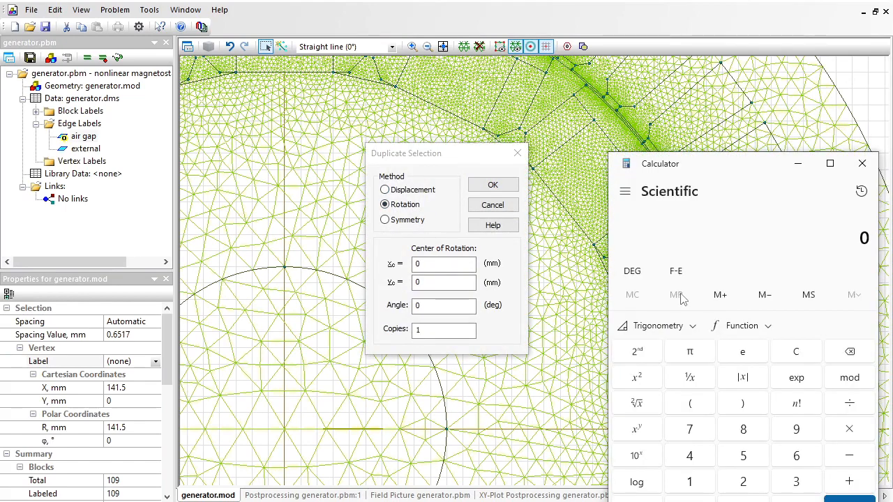
text(36)
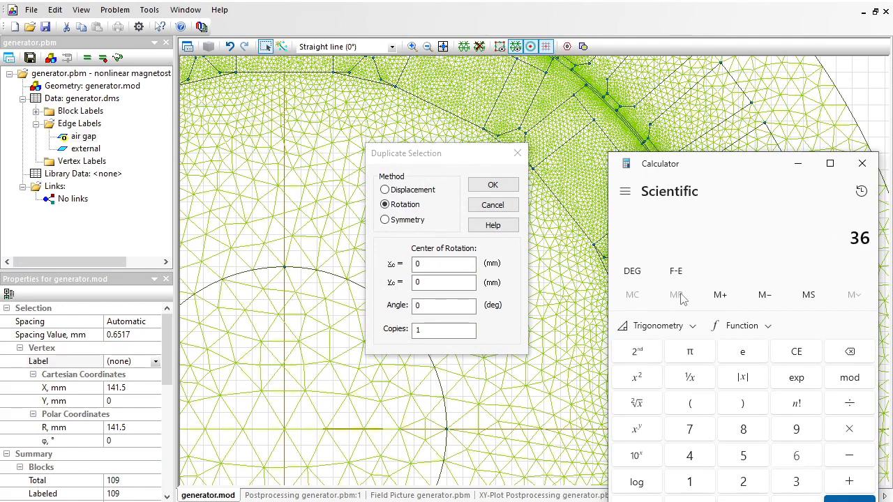
text(0 ÷ 14)
key(Return)
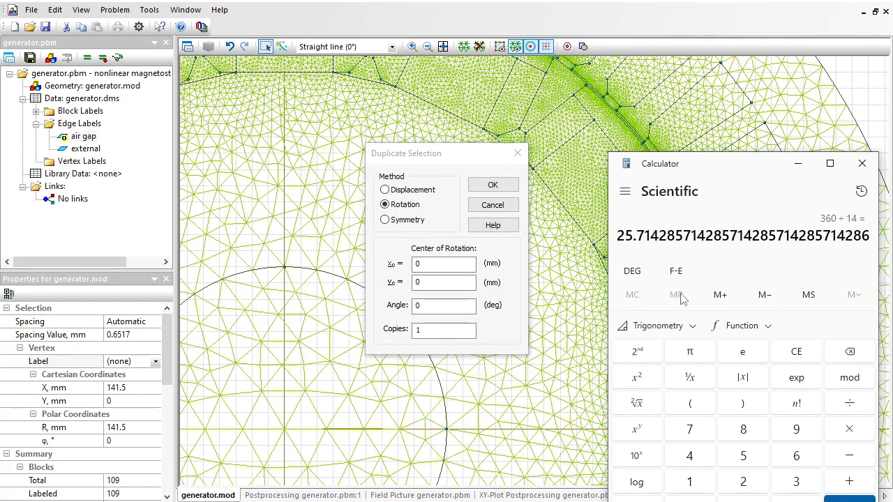
text(*2)
key(Return)
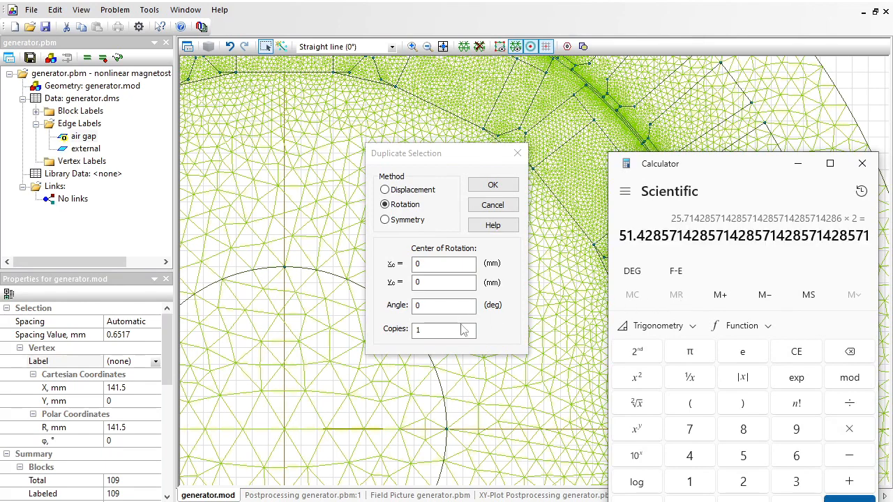
- Create one copy of the vertex rotated 51.428571428° about the origin, then select the resulting shorter air gap arc
drag(619, 236, 710, 237)
key(ctrl+c)
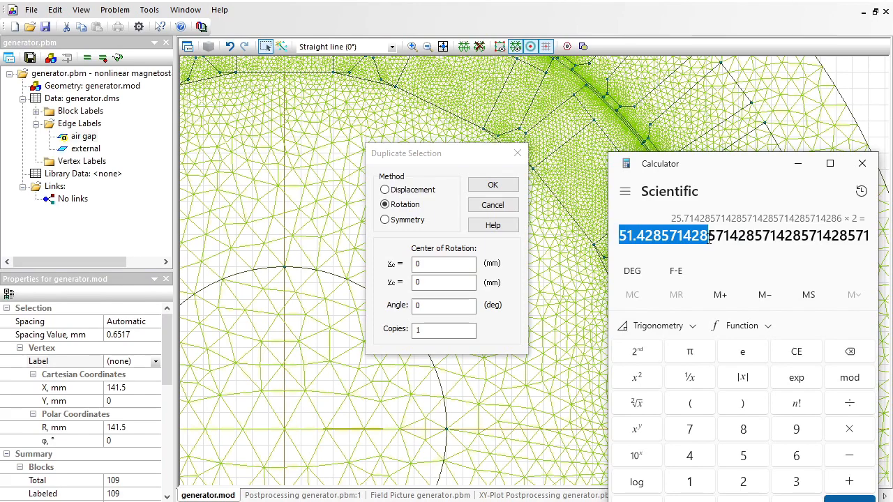
click(385, 312)
key(ctrl+v)
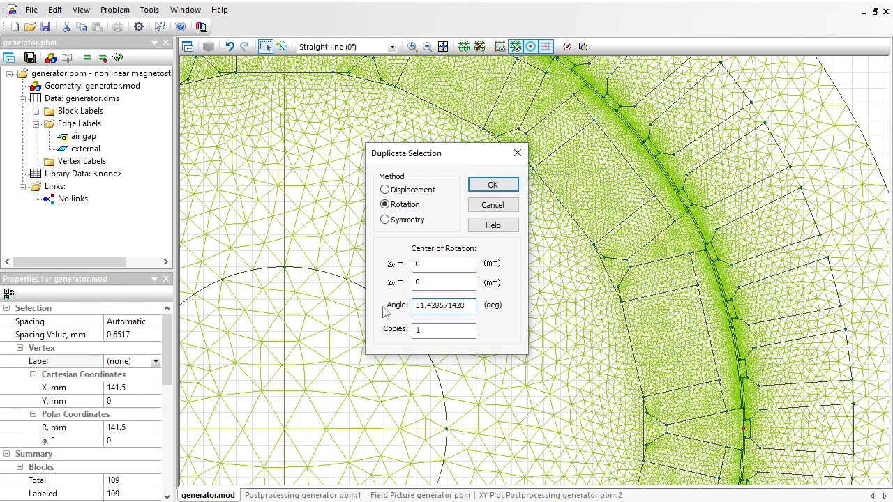
click(491, 185)
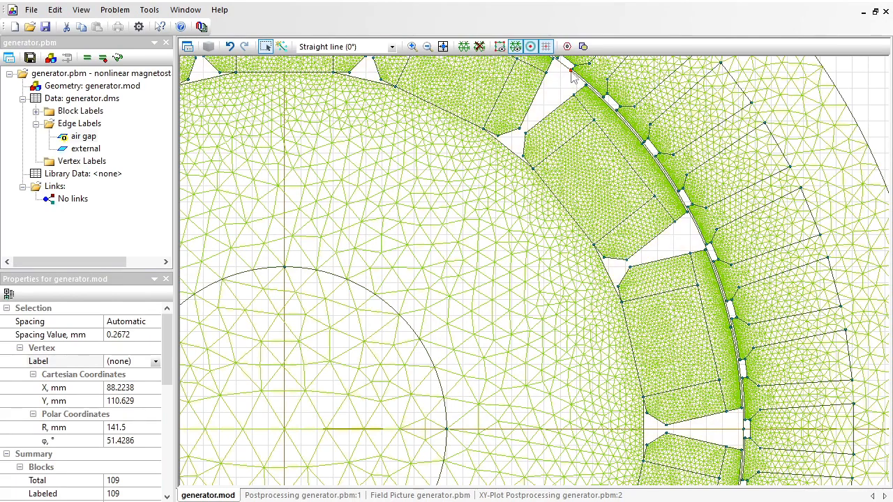
click(699, 239)
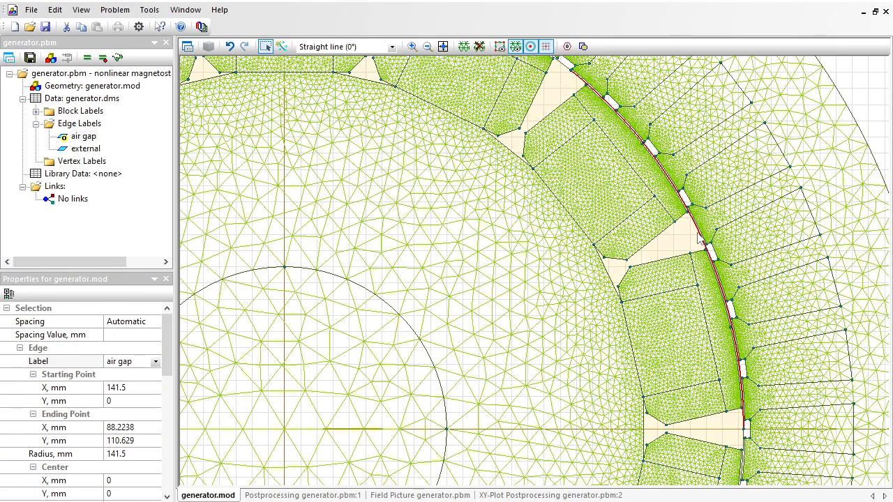
- Rebuild the generator mesh, save the problem, solve it again and open the field results
click(464, 46)
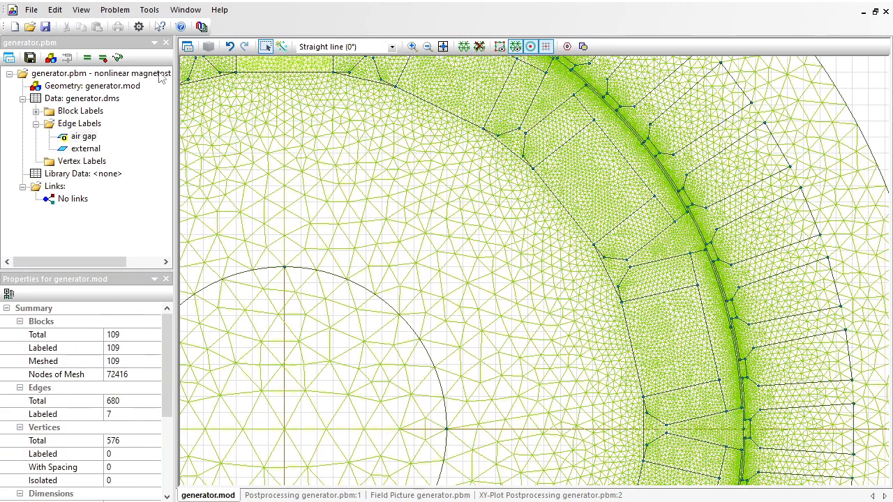
click(30, 58)
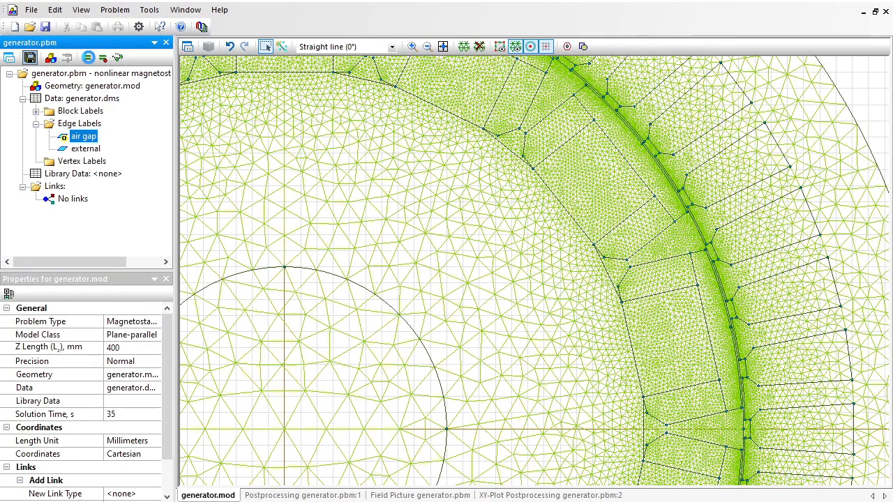
click(88, 59)
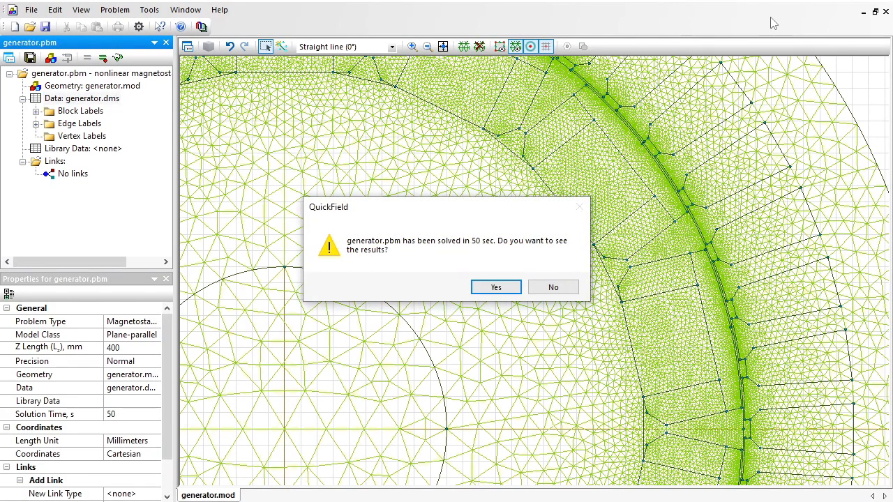
click(496, 287)
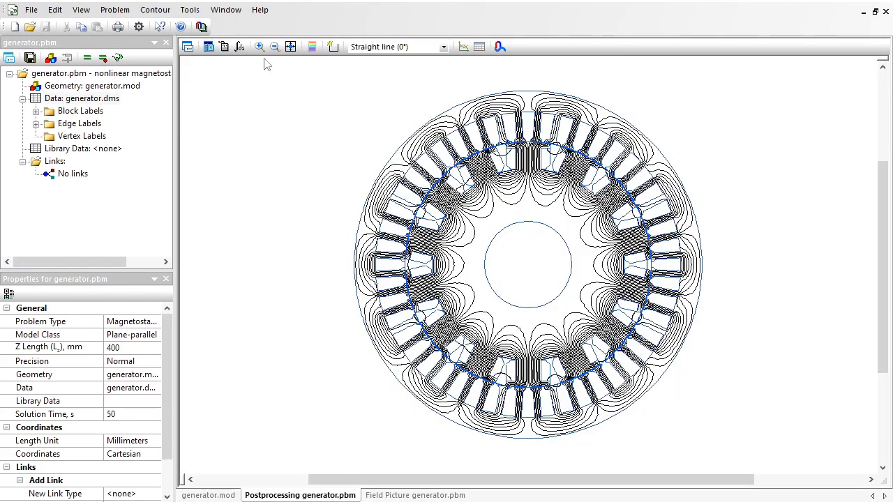
- Set the shortened air gap arc as the contour and plot only the normal flux density component Bn along it
click(257, 46)
drag(598, 183, 682, 299)
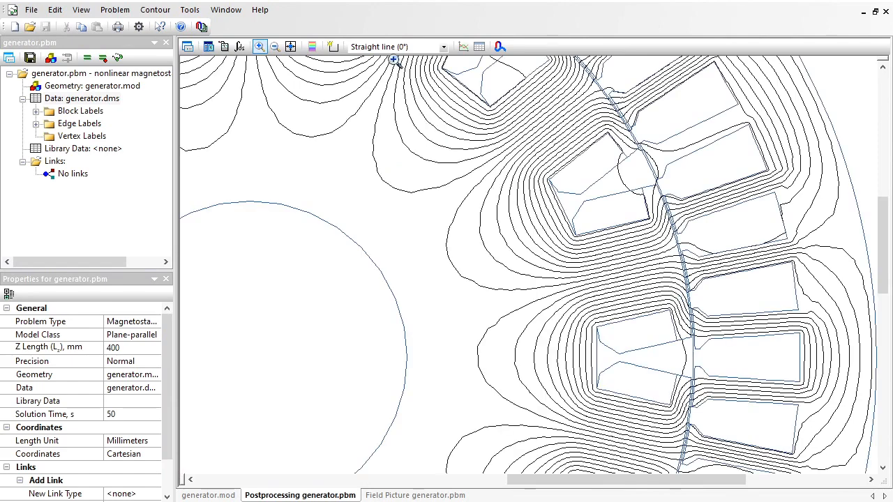
click(333, 46)
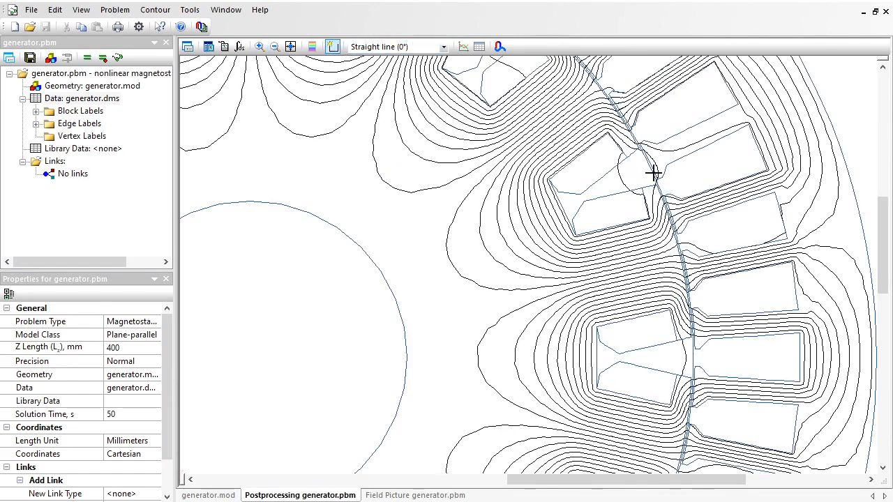
click(652, 173)
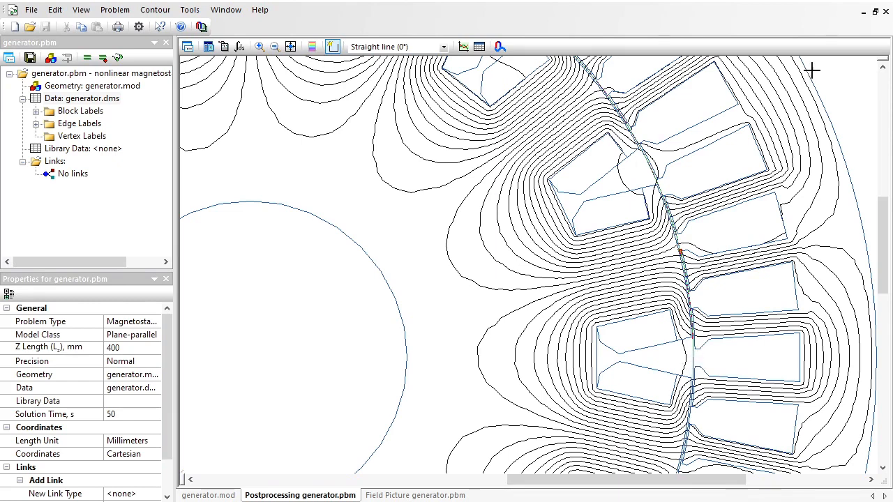
scroll(721, 63, up, 3)
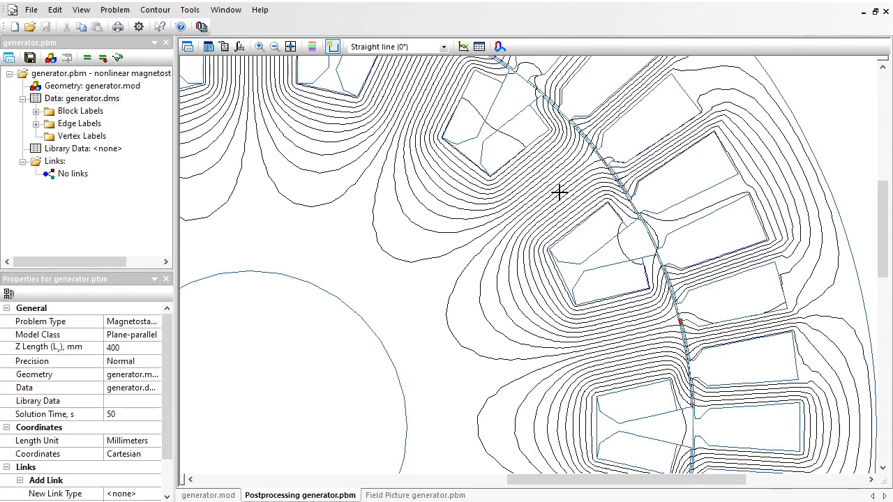
click(463, 46)
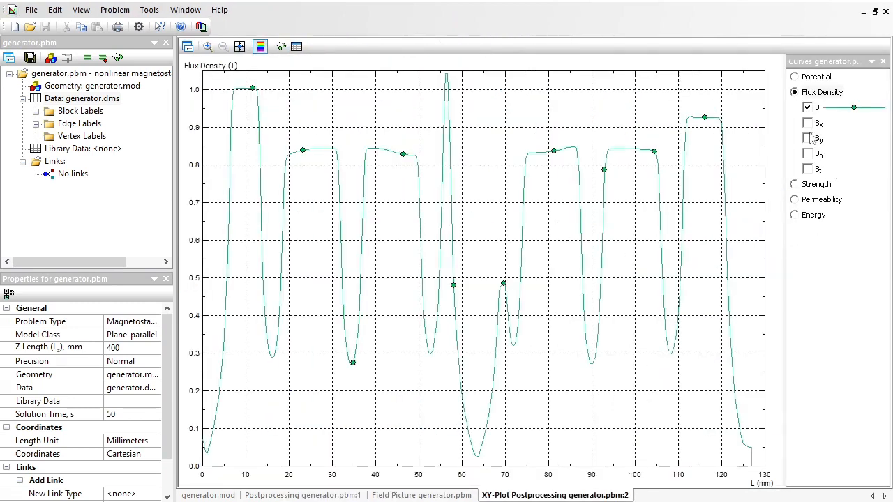
click(808, 154)
click(807, 108)
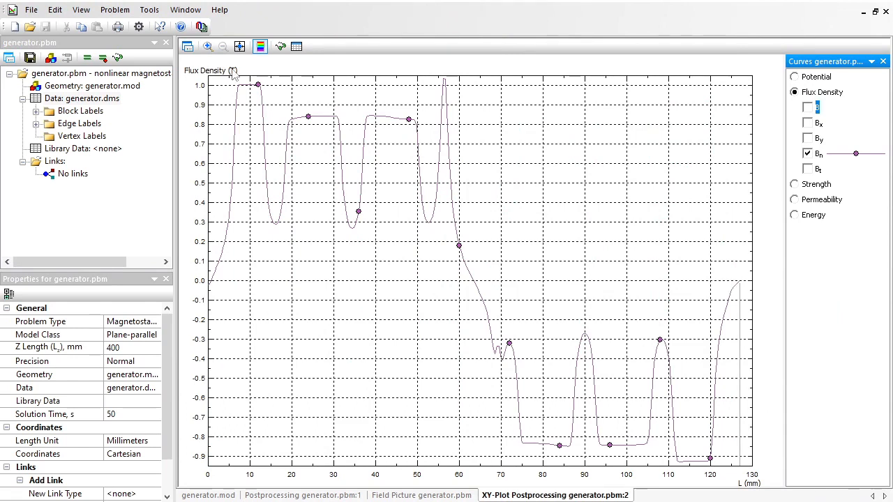
- Open the Harmonics Browser for the plotted contour and show harmonics of the normal flux density component (N)
click(81, 11)
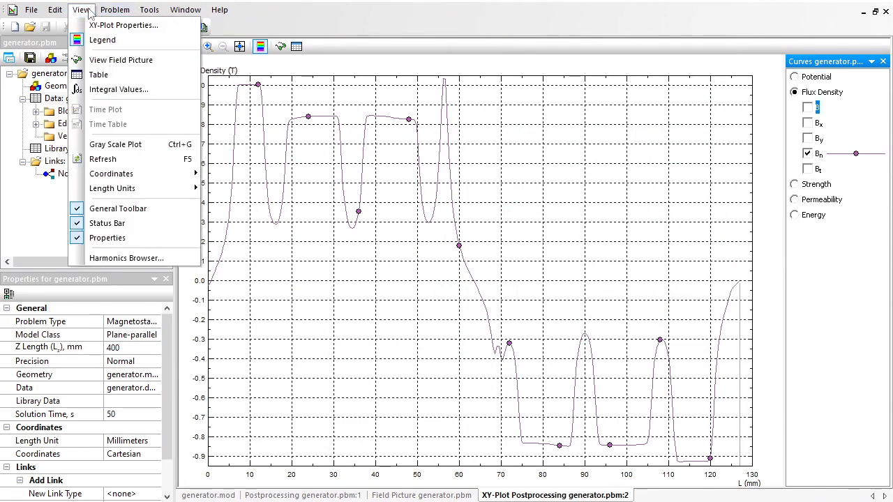
click(126, 258)
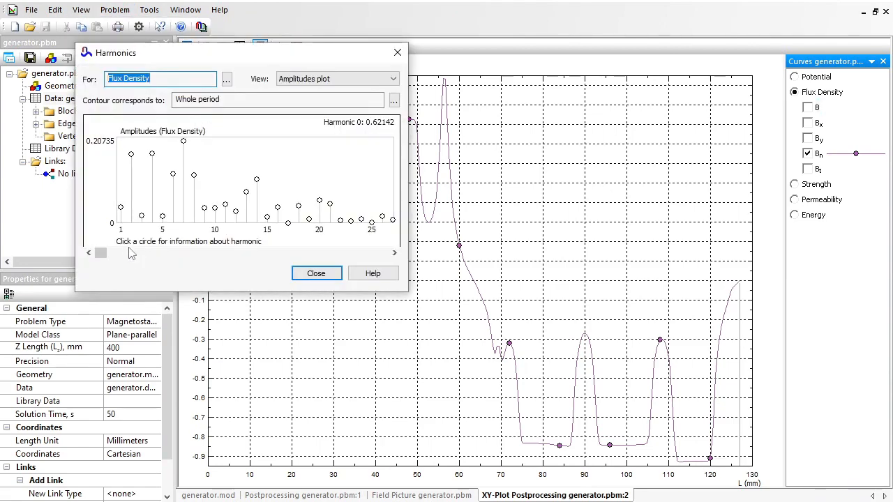
click(226, 79)
click(177, 140)
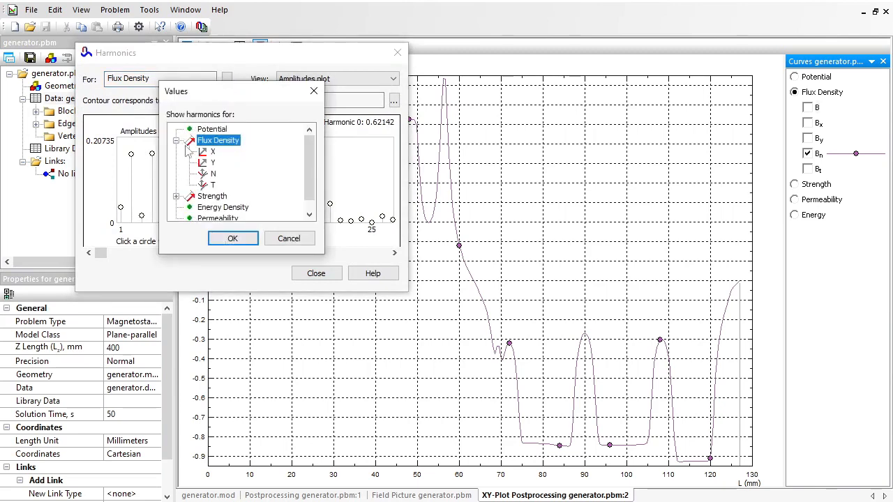
click(212, 174)
click(233, 238)
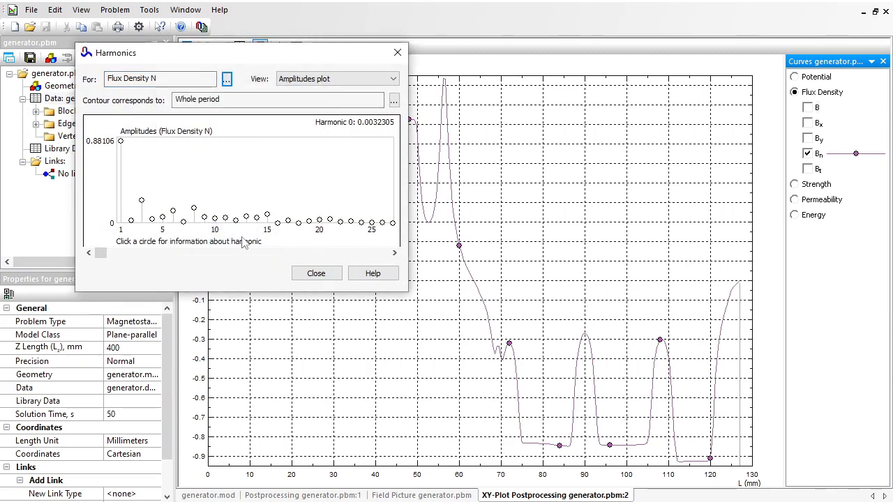
- Inspect the first harmonic of the normal flux density and switch the harmonics view to Table
click(120, 141)
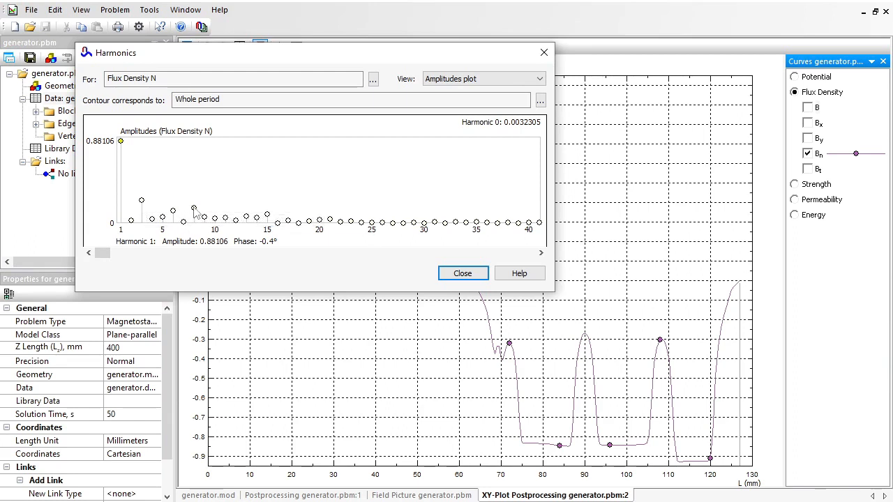
click(508, 83)
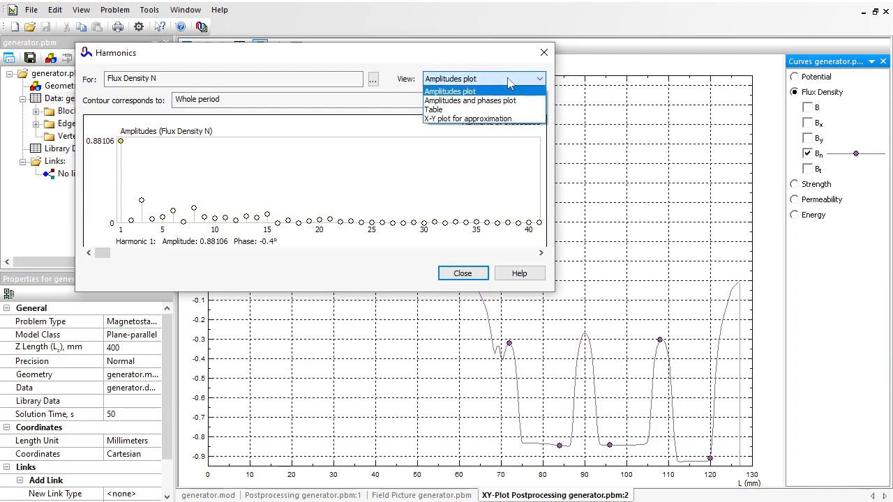
click(461, 110)
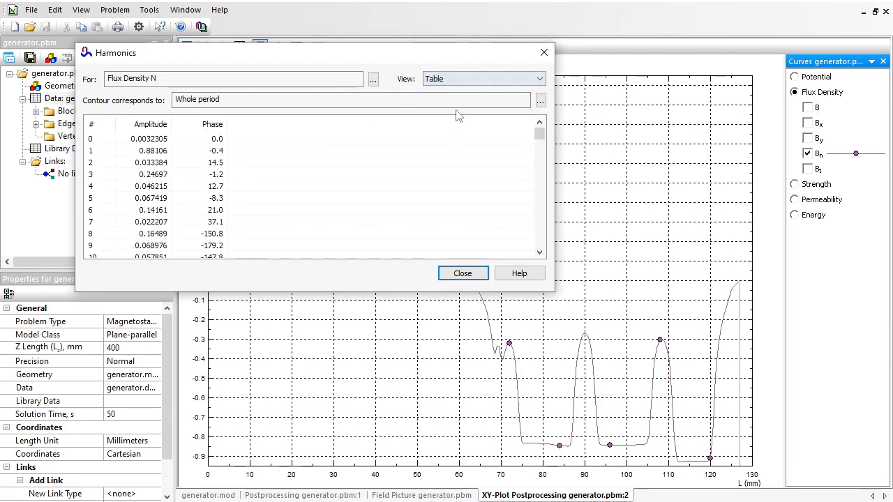
- Select harmonics 0 through 15 in the normal flux density table and copy the selected harmonics
click(128, 141)
key(shift+Down)
key(shift+Down)
key(shift+Down)
key(shift+Down)
key(shift+Down)
key(shift+Down)
key(shift+Down)
key(shift+Down)
key(shift+Down)
key(shift+Down)
key(shift+Down)
key(shift+Down)
key(shift+Down)
key(shift+Down)
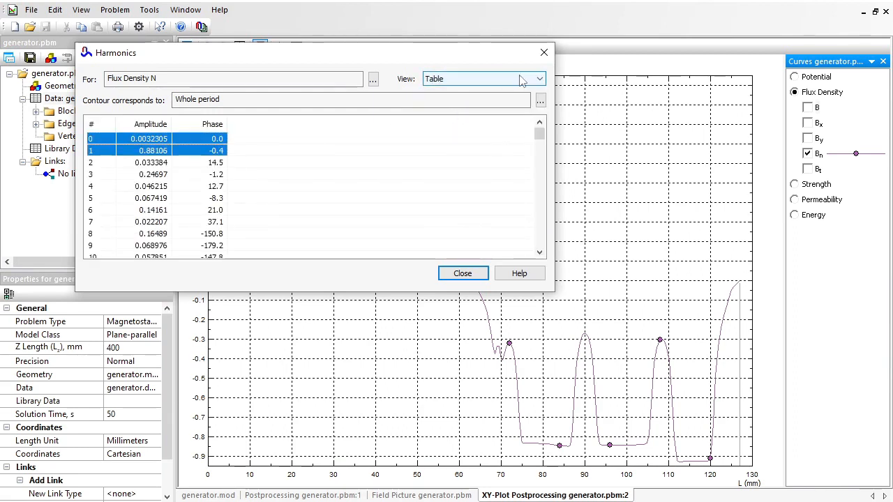
key(shift+Down)
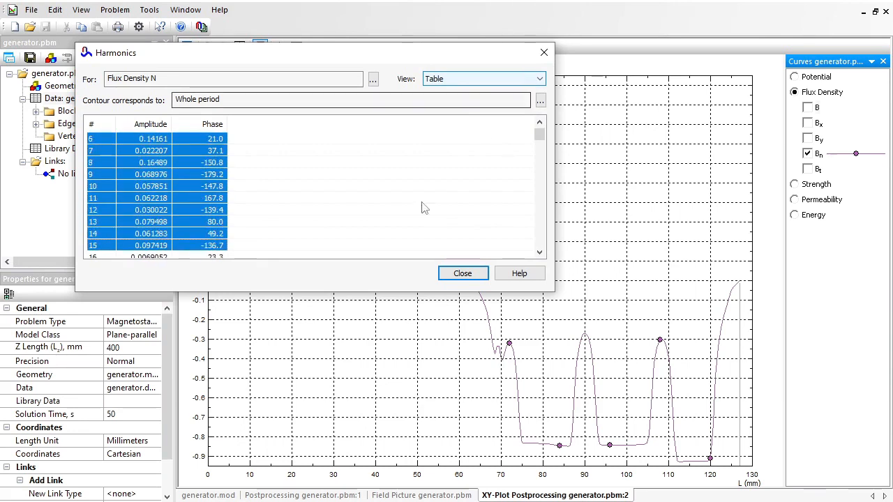
right_click(157, 142)
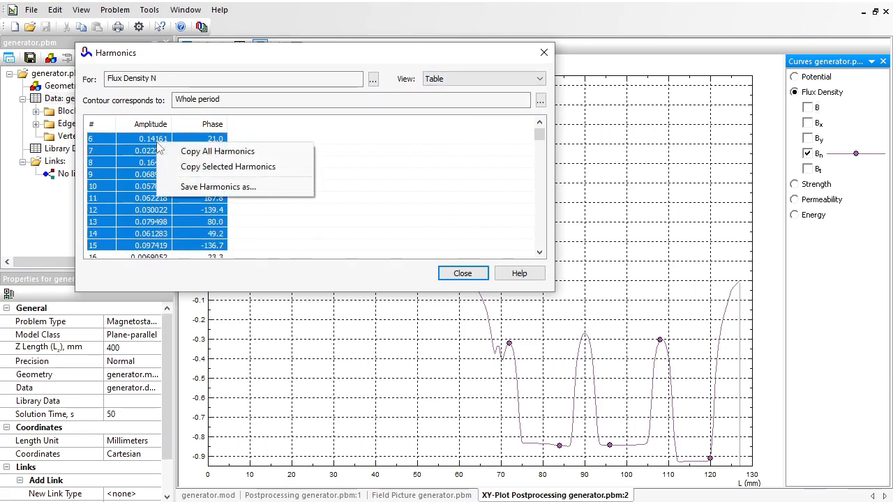
click(201, 170)
- Switch to the spreadsheet and paste the copied harmonics at cell B3, importing them as columns separated by tab and space
key(alt+Tab)
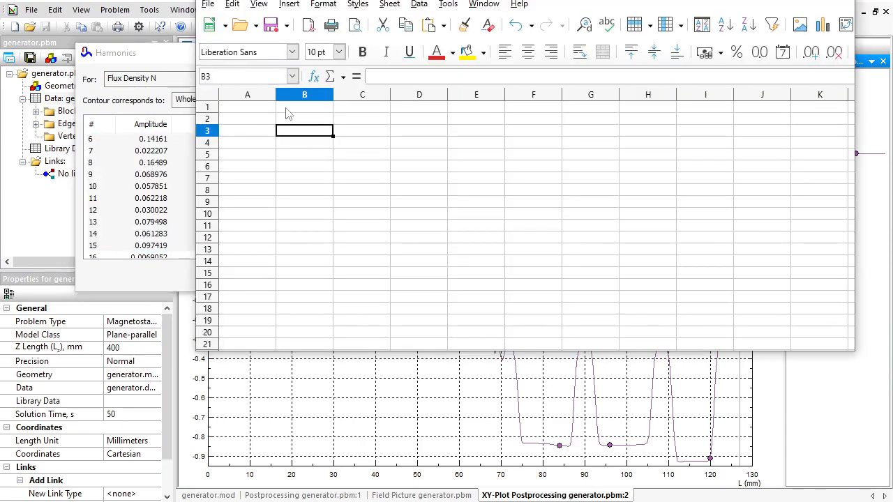
key(ctrl+v)
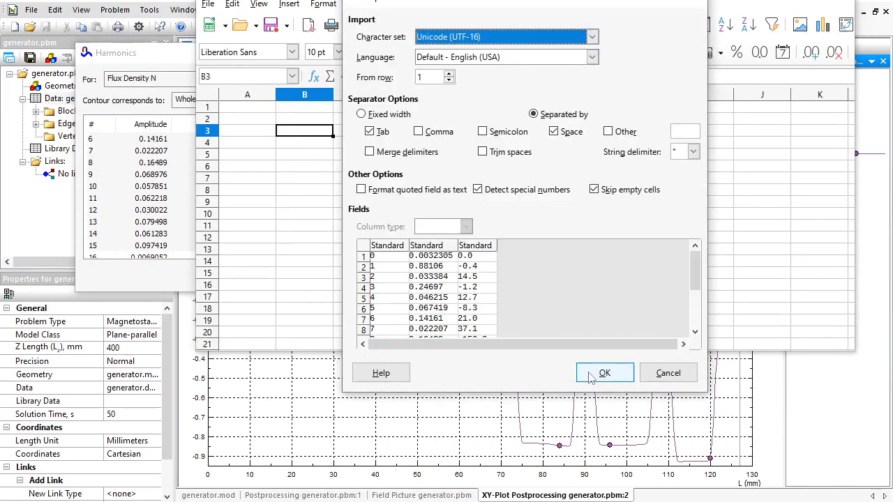
click(602, 373)
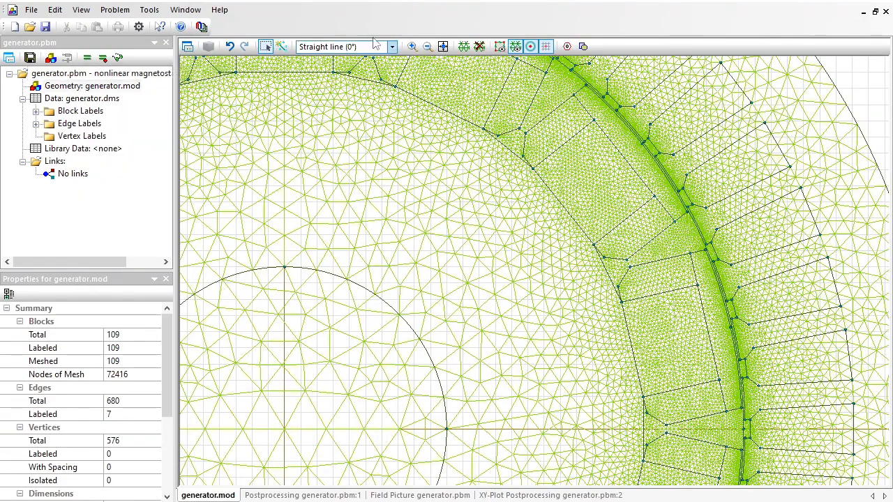
- Create a new problem named generator_2 in C:\temp as a copy of generator.pbm, keeping the magnetostatic, plane-parallel settings
click(413, 46)
drag(575, 73, 722, 234)
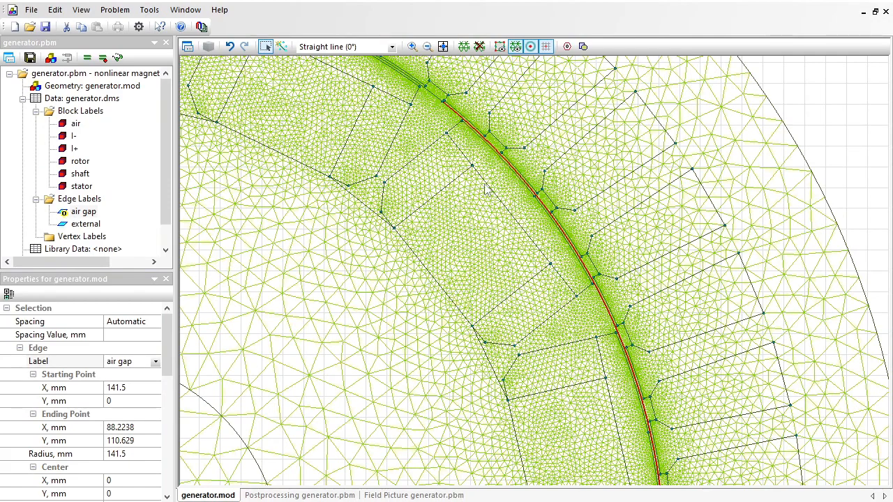
click(17, 29)
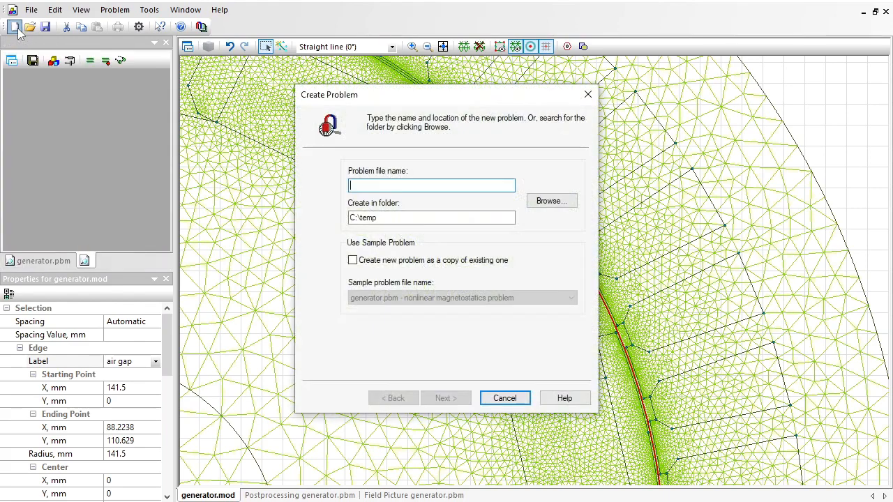
click(353, 260)
click(375, 187)
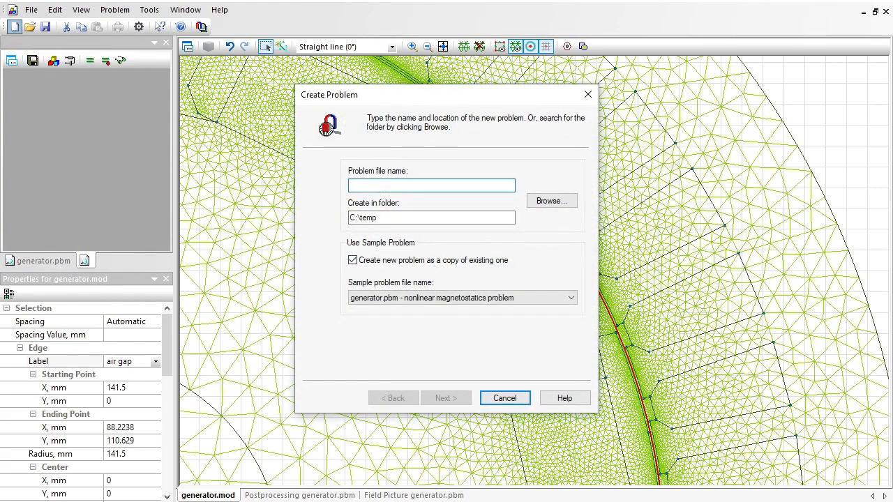
text(generator_2)
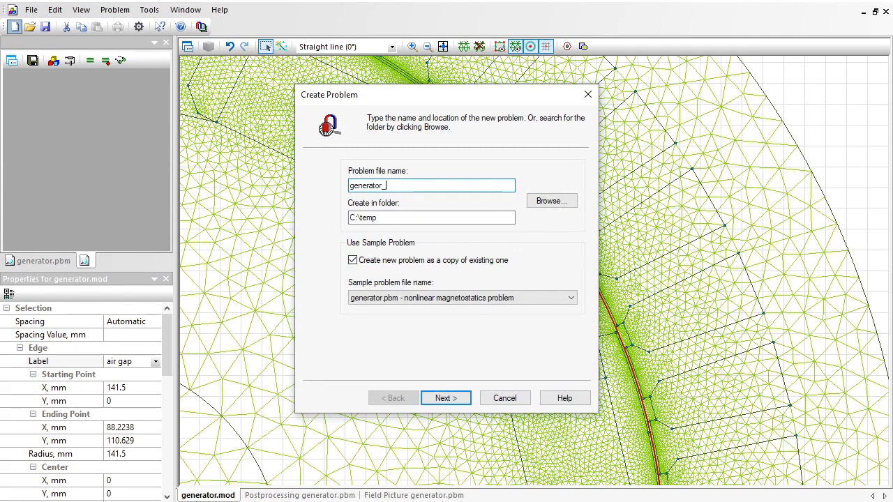
click(446, 399)
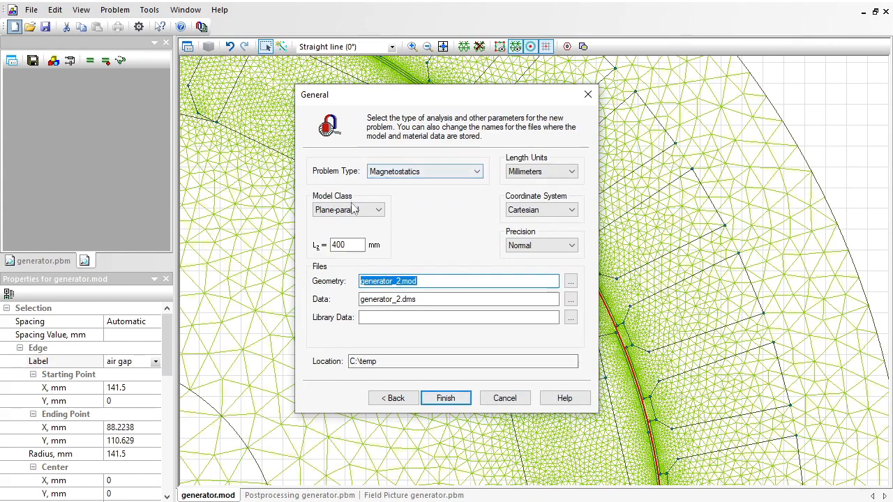
click(445, 398)
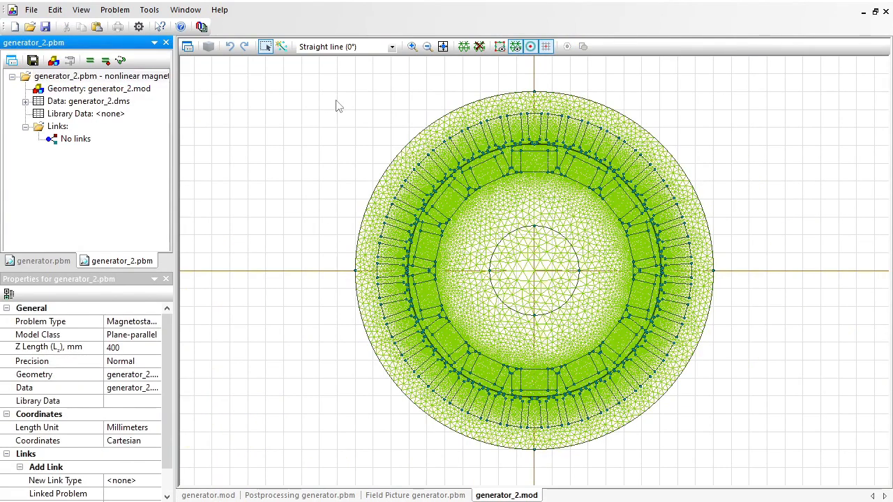
- Delete the whole copied geometry in generator_2.mod and import pole_shoe_2.dxf in its place
drag(319, 70, 770, 483)
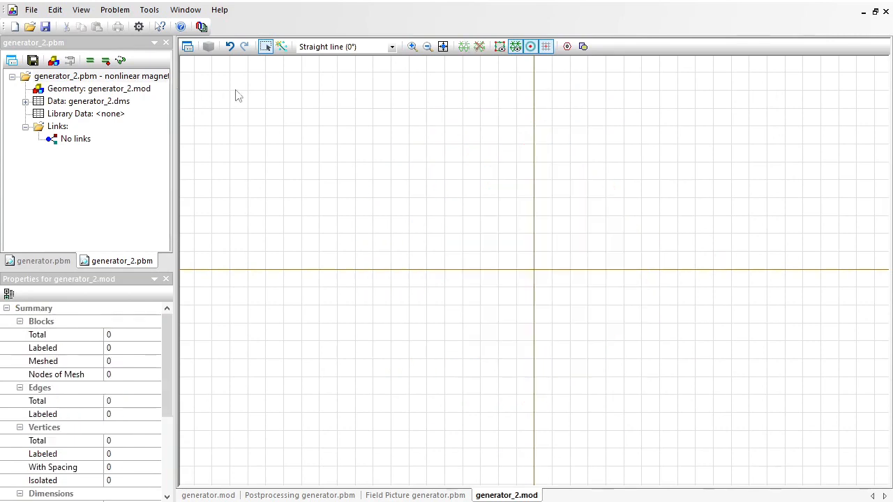
click(32, 10)
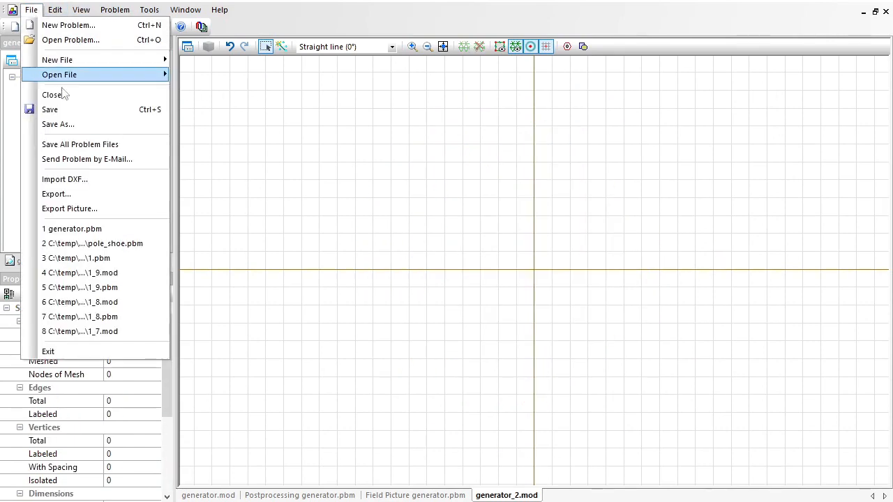
click(104, 179)
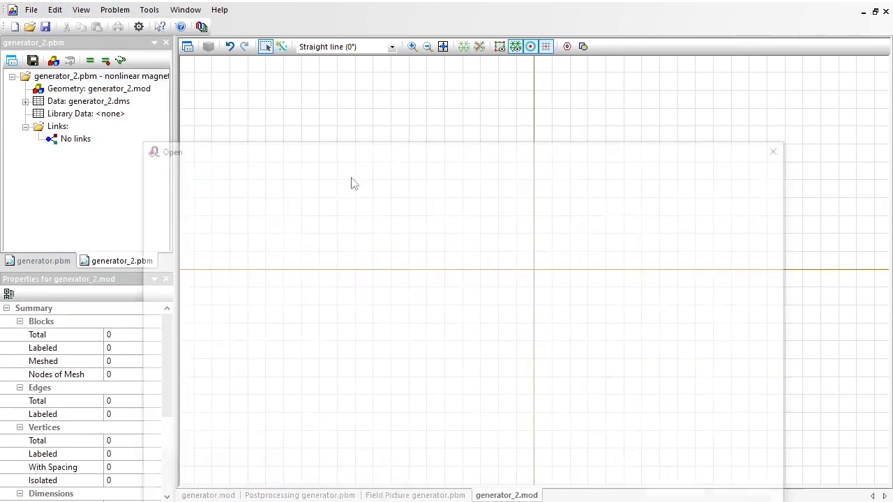
click(314, 253)
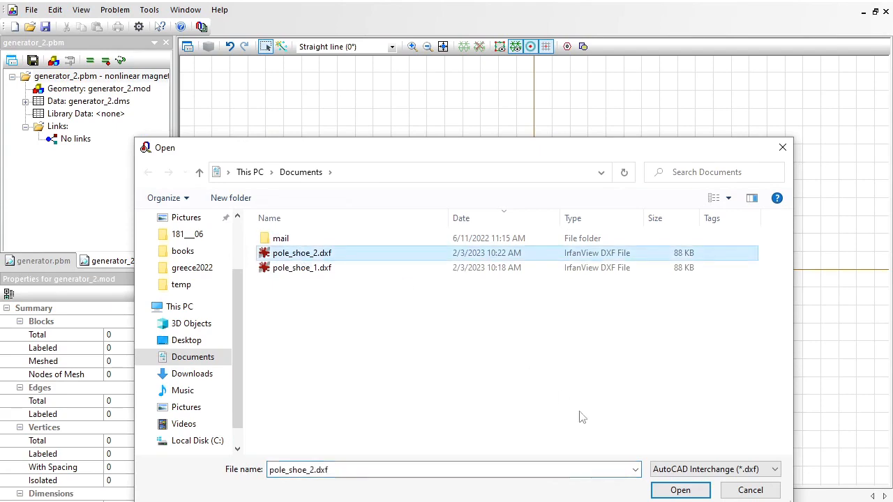
click(676, 490)
- Insert a circle of diameter 283 mm centred at the origin, running through the air gap
click(411, 46)
drag(593, 161, 670, 235)
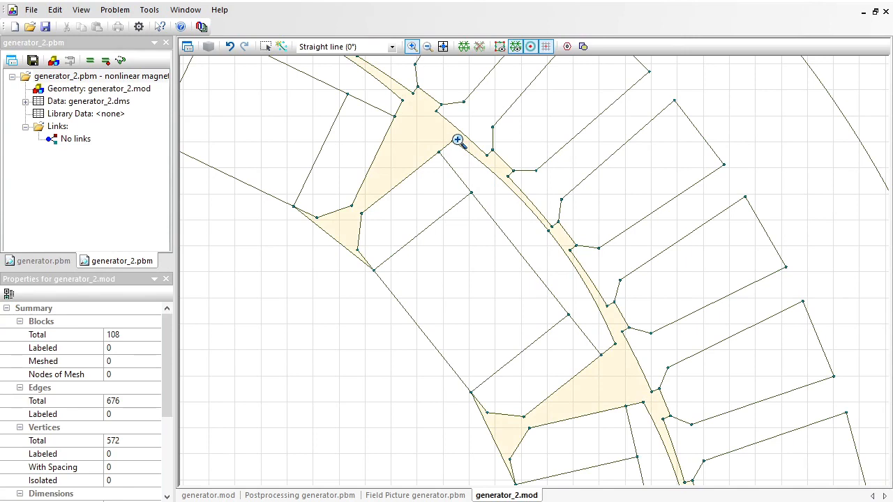
click(412, 46)
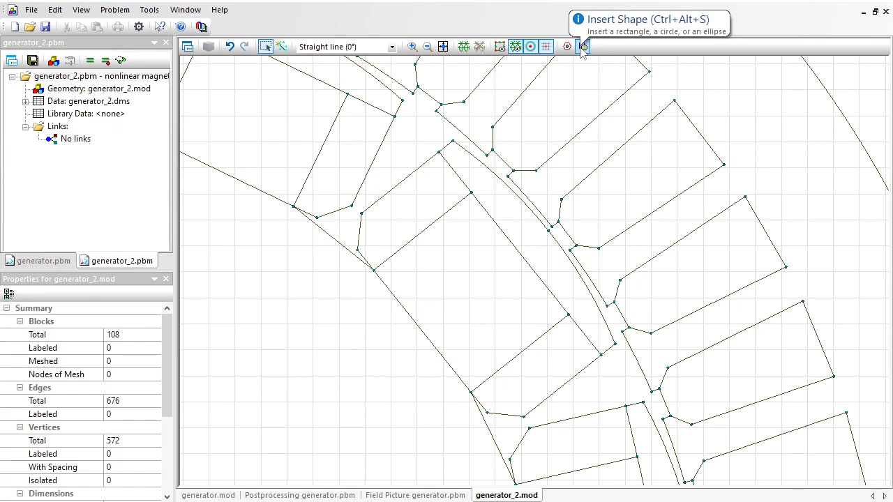
click(583, 49)
click(150, 81)
click(111, 92)
double_click(56, 214)
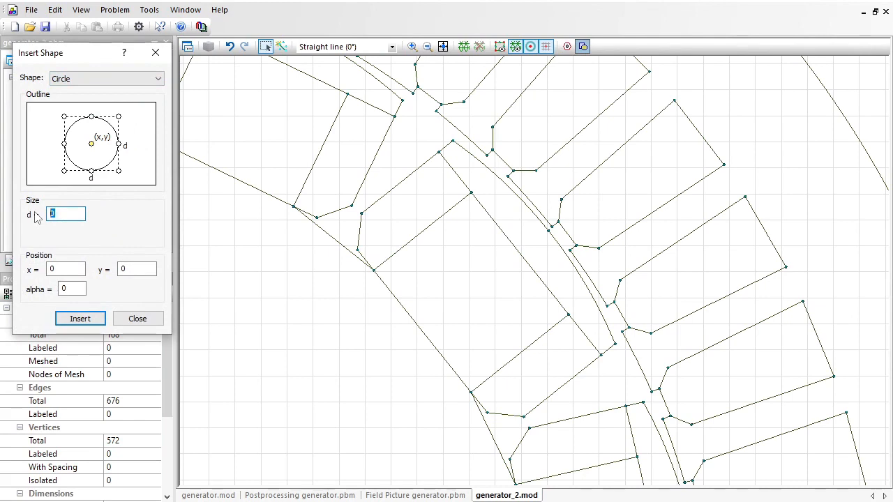
text(283)
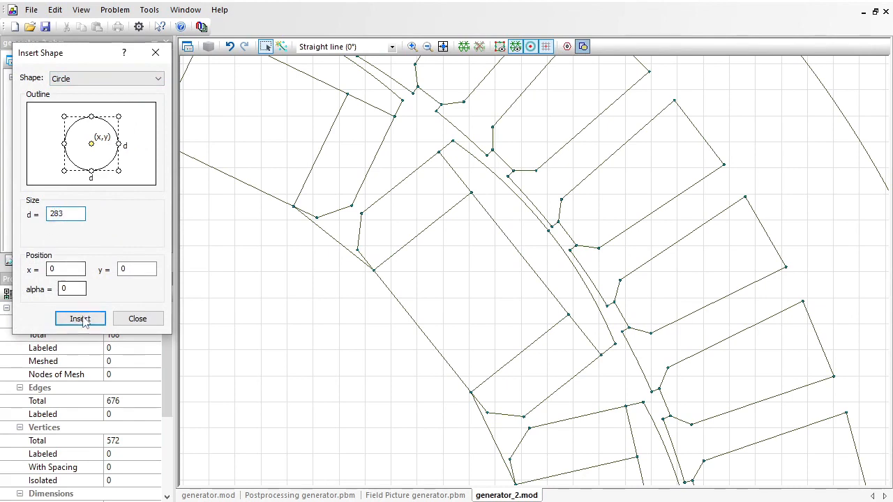
click(80, 319)
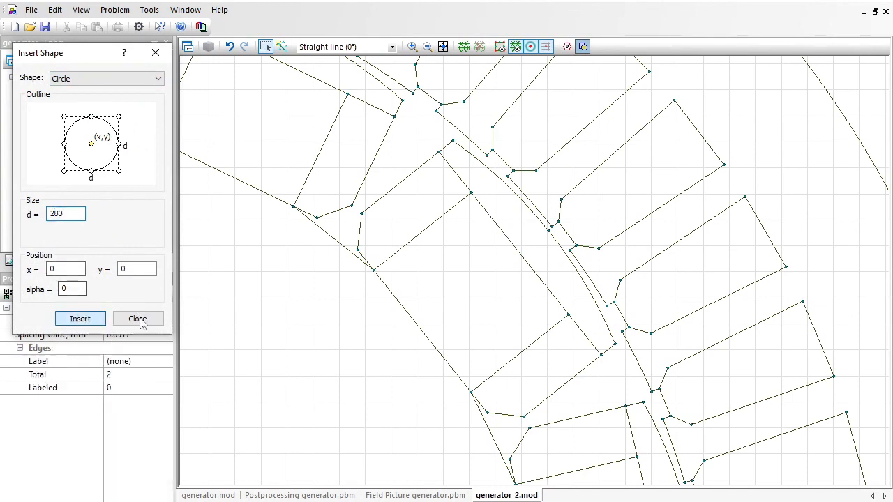
click(142, 320)
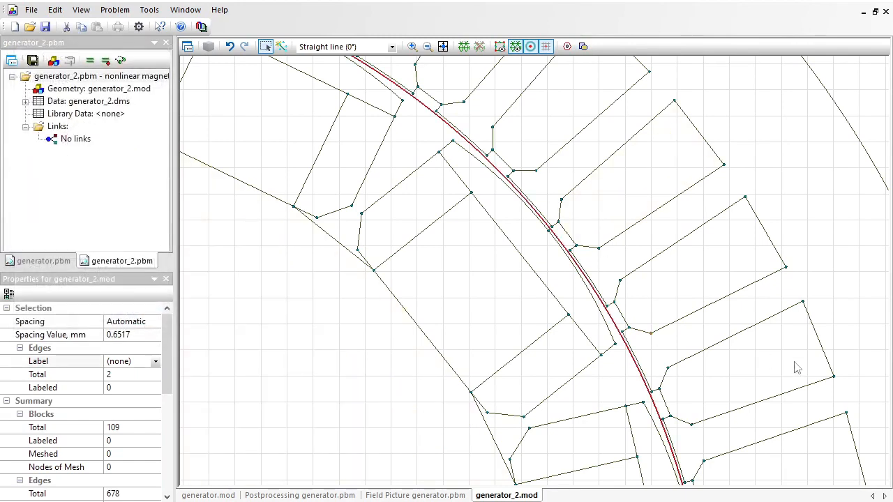
- Duplicate the air gap circle's vertex on the positive x-axis by rotating one copy 51.429° about the origin
drag(764, 458, 658, 73)
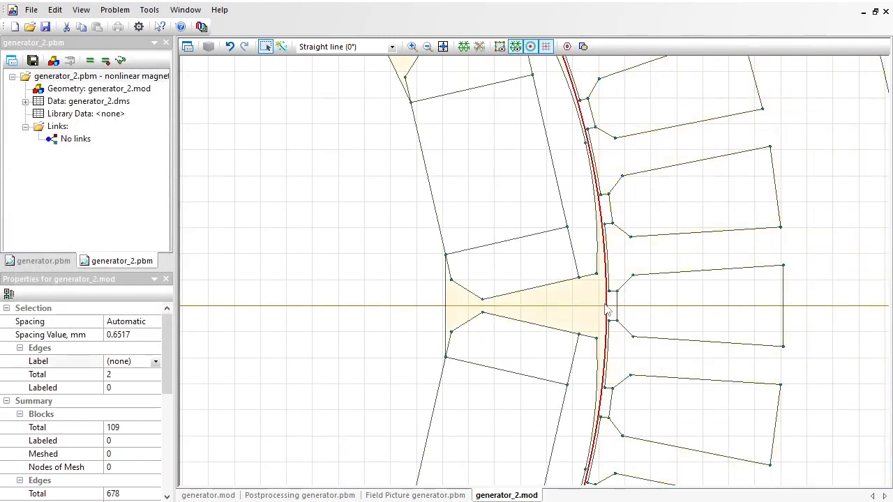
click(606, 306)
right_click(608, 311)
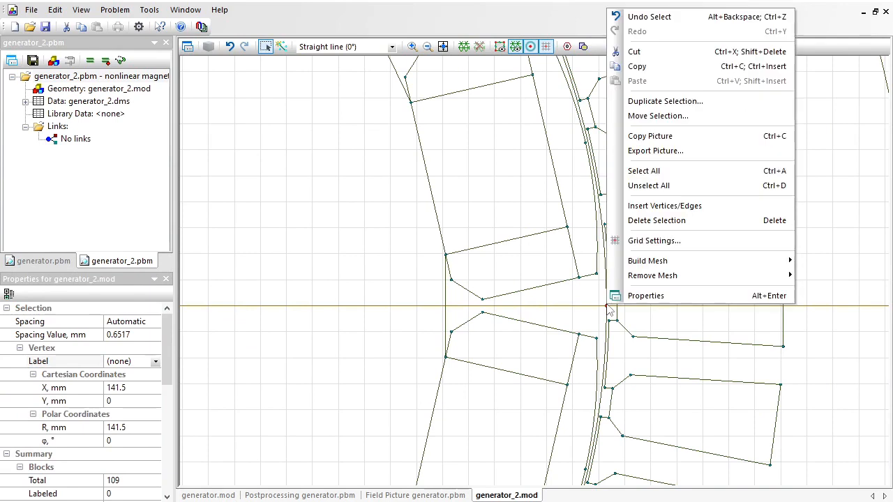
click(677, 102)
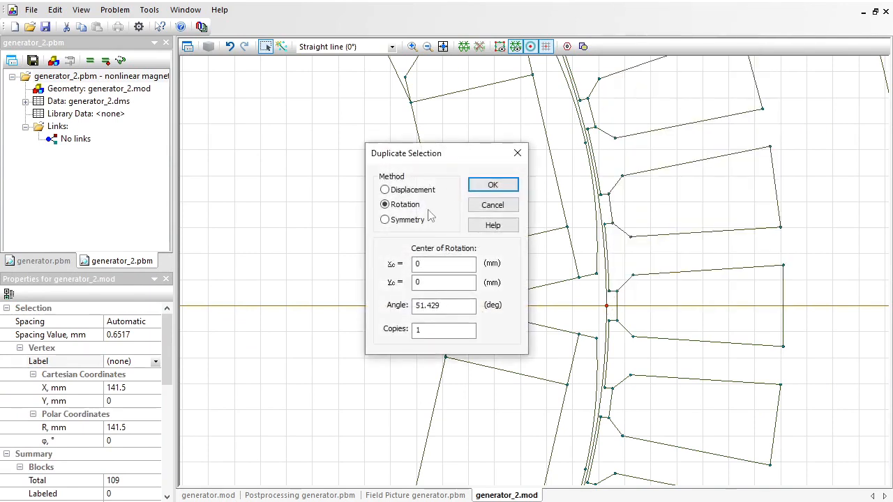
click(492, 186)
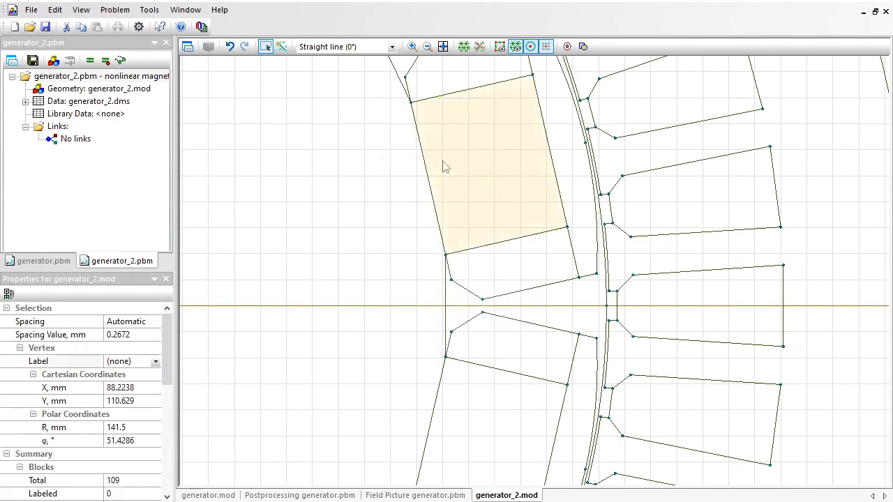
scroll(422, 342, up, 3)
drag(422, 342, 425, 352)
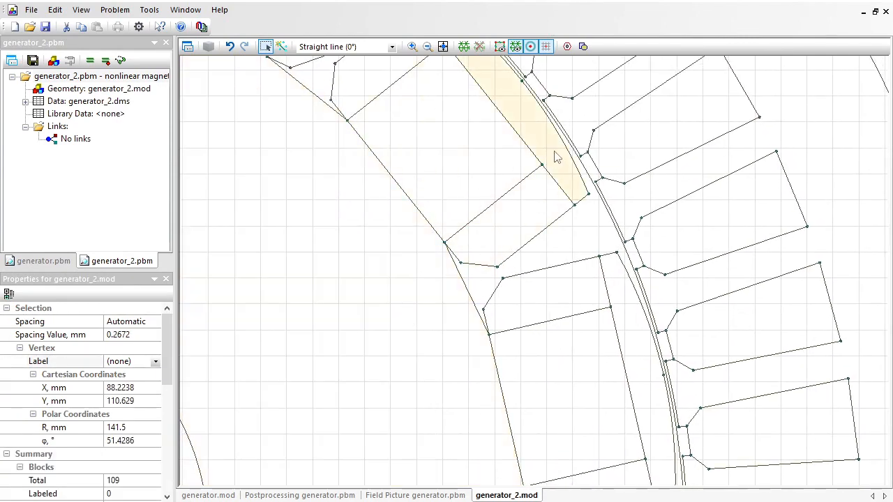
- Select the entire generator geometry and assign the air label to all blocks
click(443, 46)
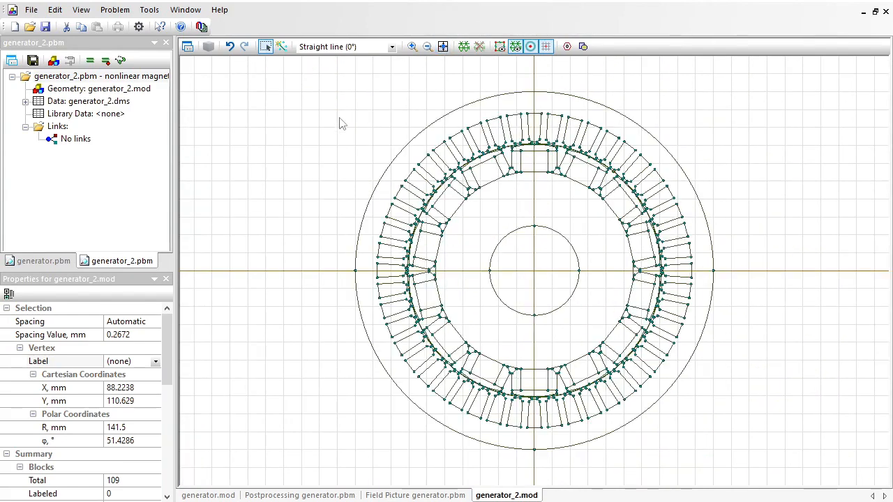
key(ctrl+a)
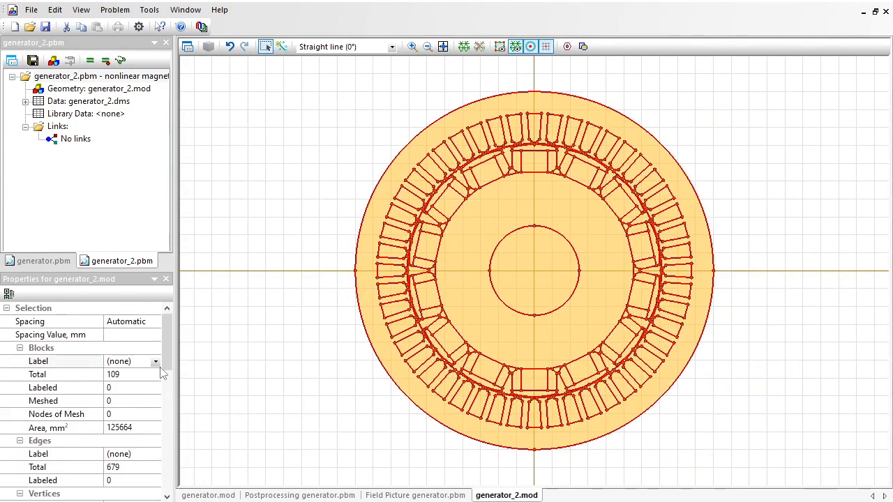
click(155, 362)
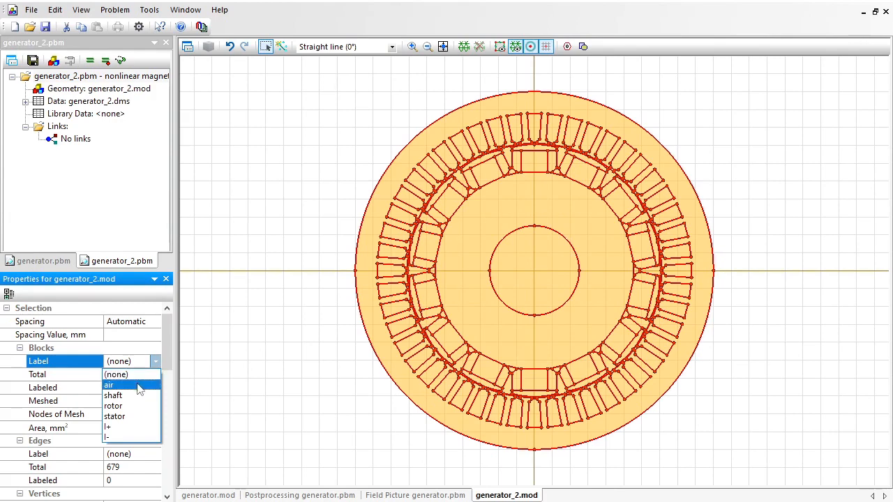
click(143, 388)
- Label the central circular block as shaft and the ring block around it as rotor
click(541, 270)
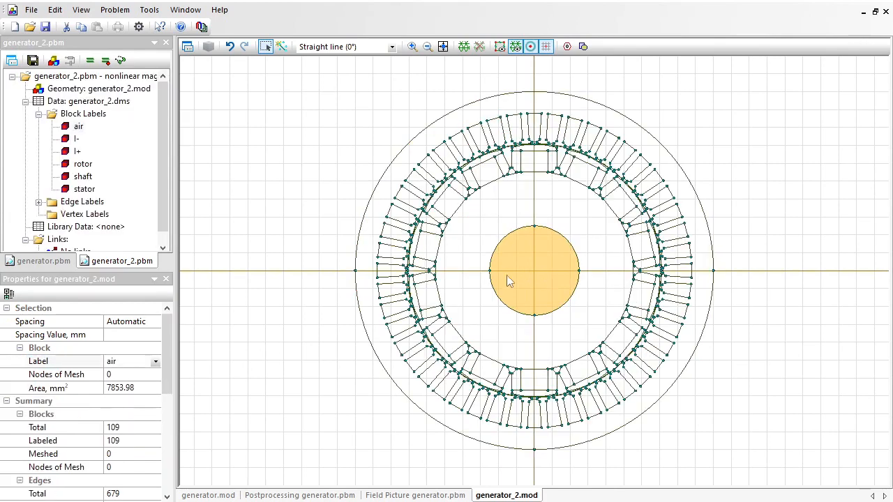
click(155, 361)
click(136, 397)
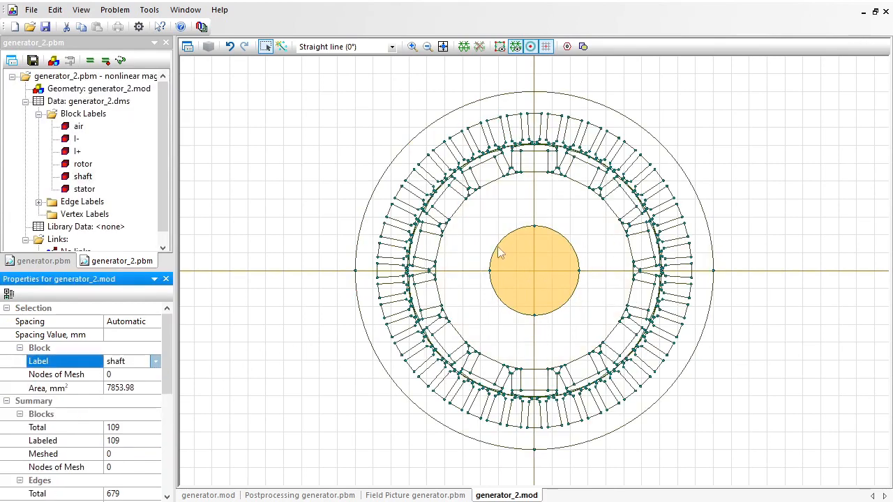
click(507, 230)
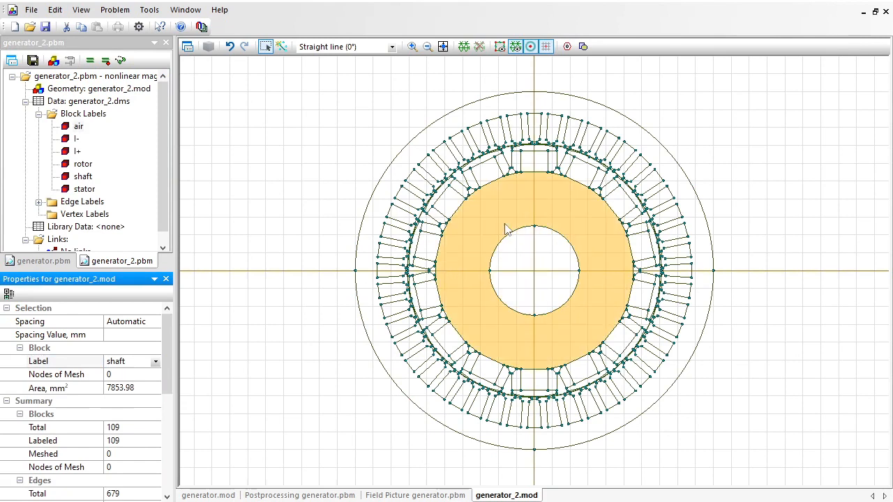
click(156, 362)
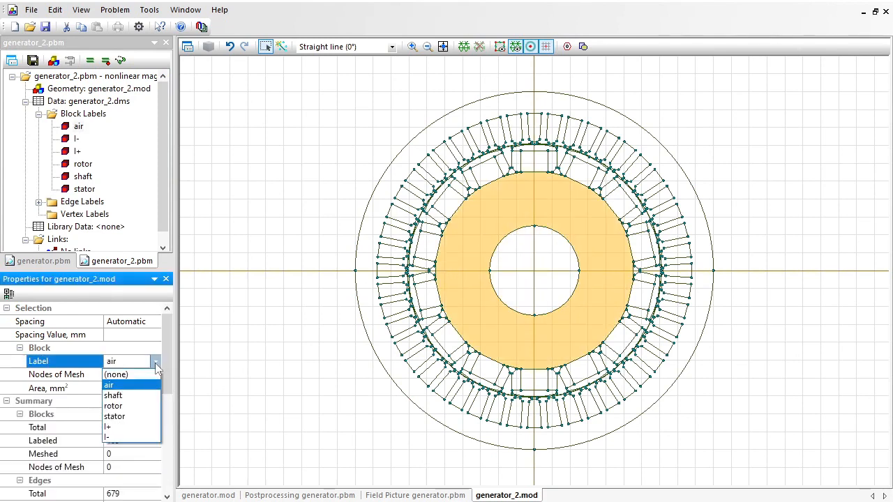
click(130, 407)
- Select all 14 rotor pole cores together with their pole shoes and assign them the rotor block label
click(536, 162)
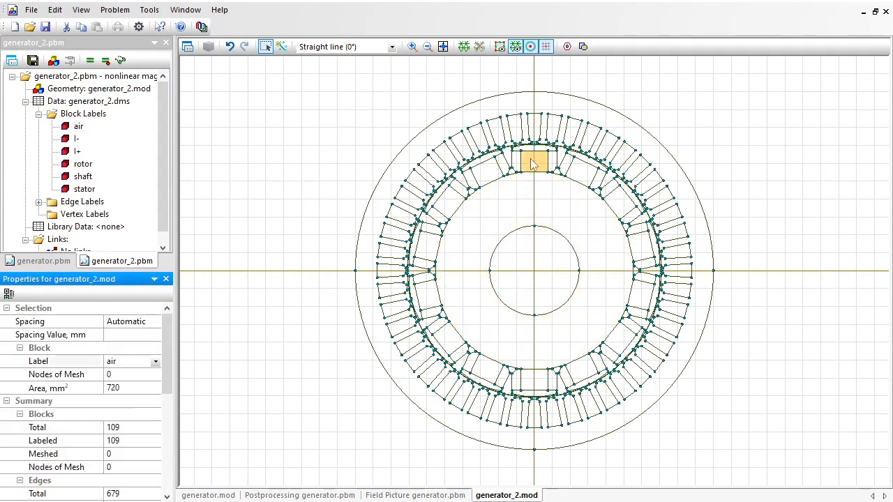
click(412, 46)
drag(388, 103, 683, 241)
click(265, 46)
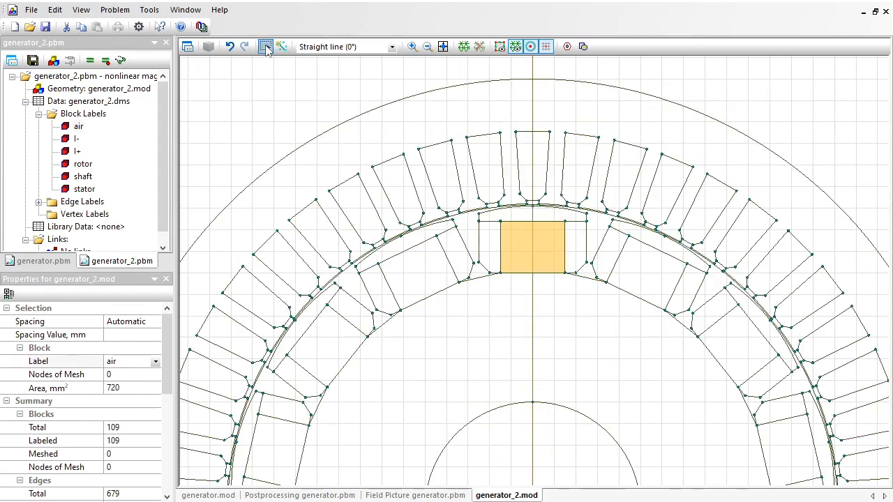
ctrl+click(530, 222)
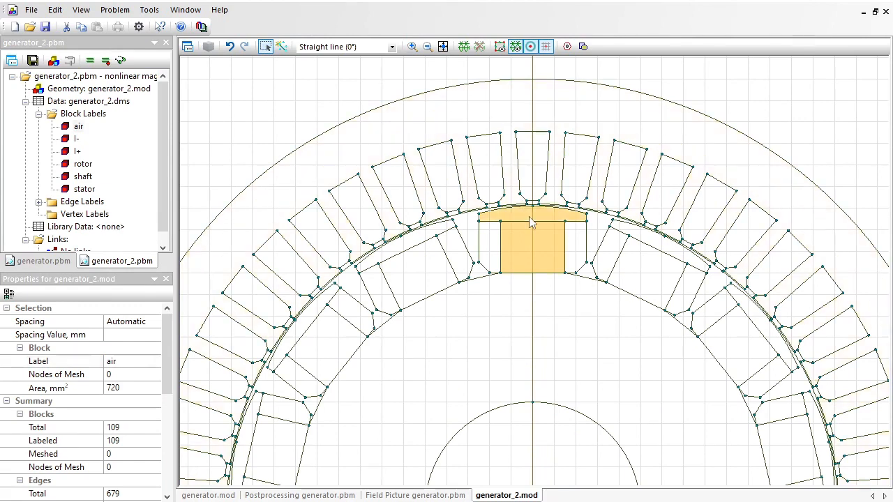
ctrl+click(427, 263)
ctrl+click(414, 245)
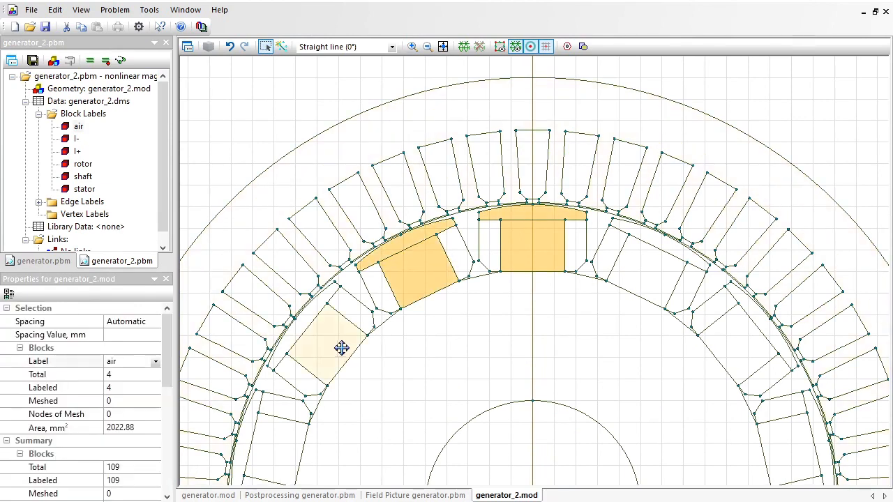
ctrl+click(314, 329)
ctrl+click(311, 334)
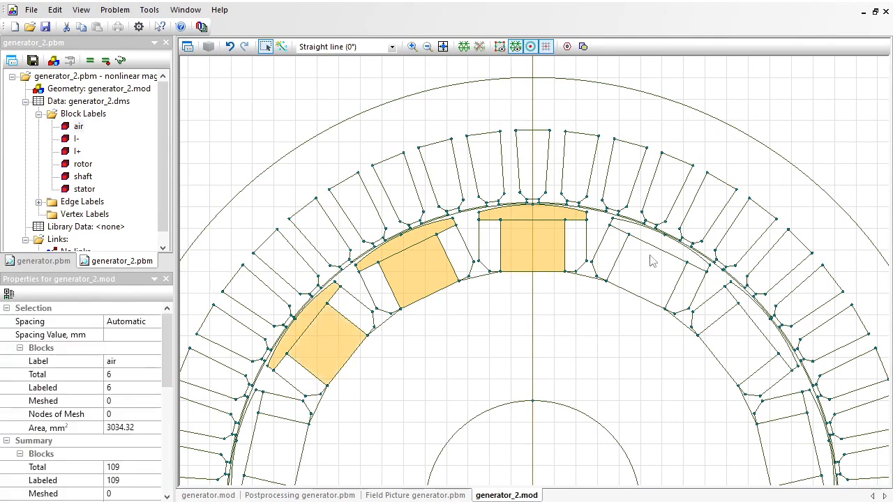
ctrl+click(659, 251)
ctrl+click(663, 245)
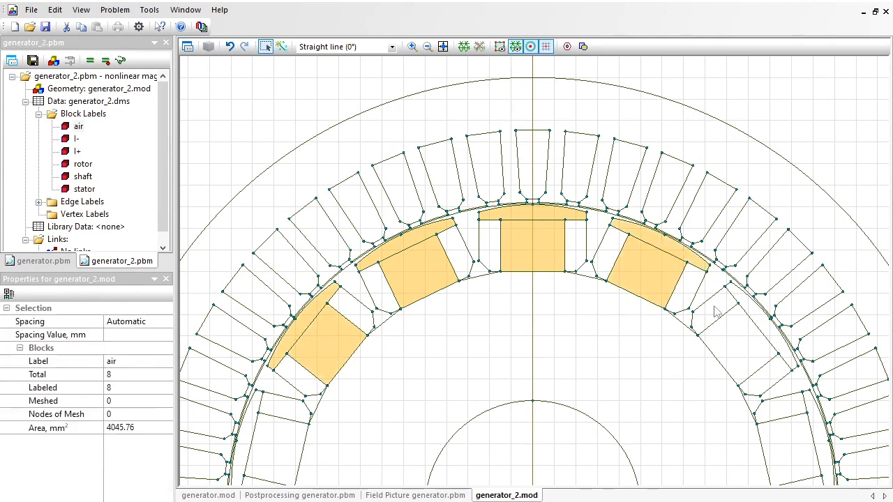
ctrl+click(735, 340)
ctrl+click(764, 326)
ctrl+click(786, 449)
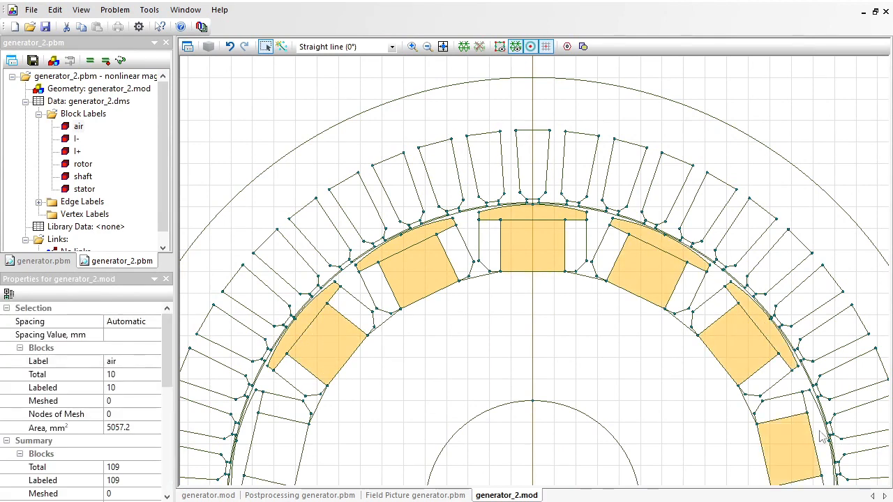
ctrl+click(817, 436)
ctrl+click(291, 441)
ctrl+click(253, 435)
scroll(431, 269, down, 3)
scroll(430, 268, down, 5)
ctrl+click(312, 264)
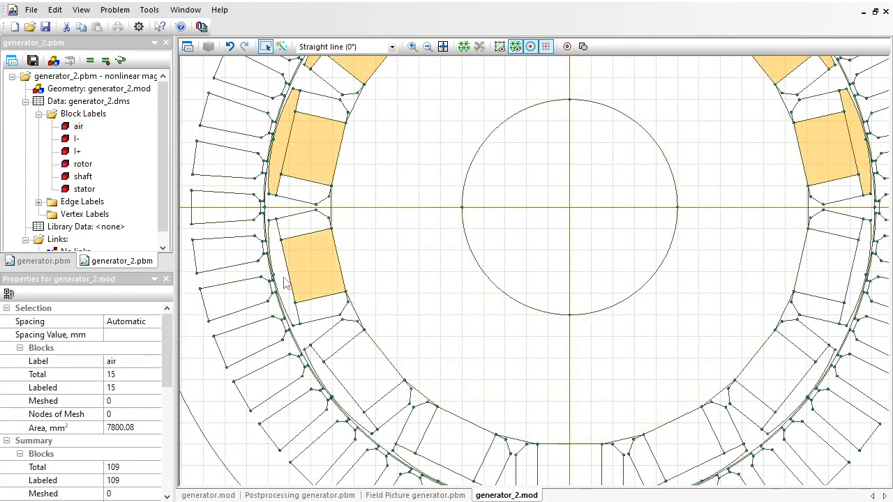
ctrl+click(283, 272)
ctrl+click(363, 370)
ctrl+click(441, 472)
ctrl+click(566, 460)
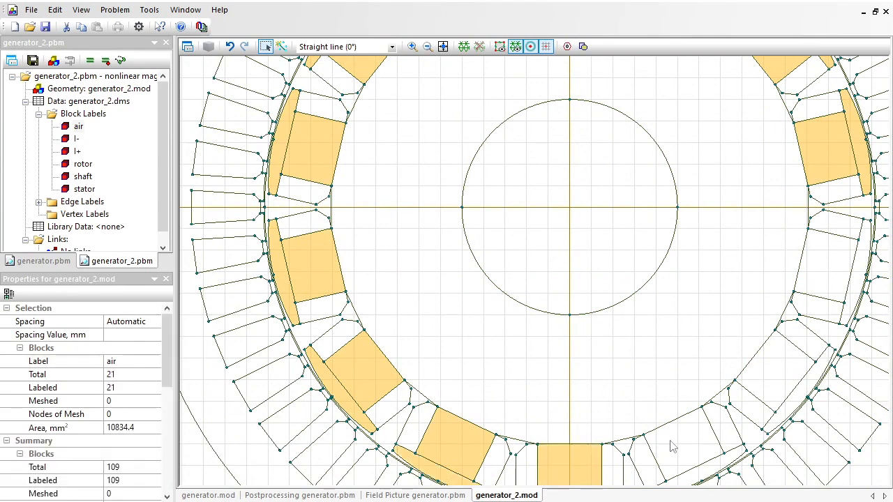
ctrl+click(680, 445)
ctrl+click(776, 374)
ctrl+click(843, 269)
ctrl+click(856, 276)
drag(618, 246, 575, 147)
ctrl+click(752, 297)
ctrl+click(652, 372)
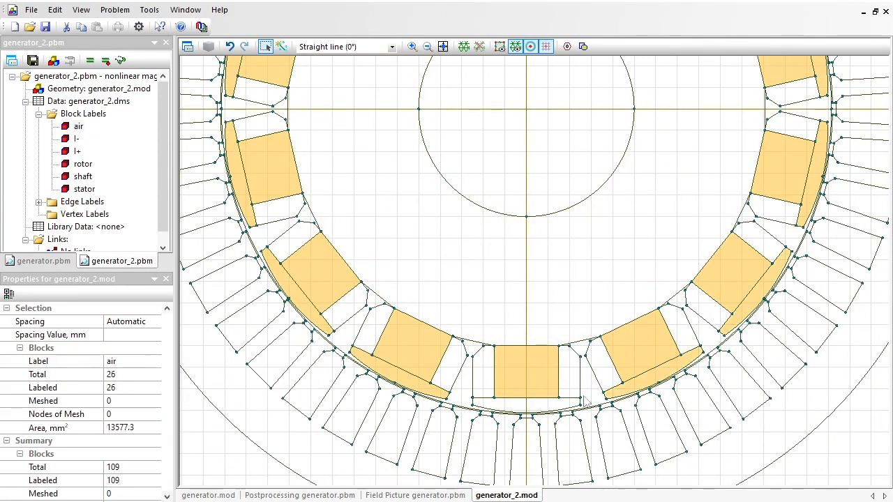
ctrl+click(540, 406)
click(155, 361)
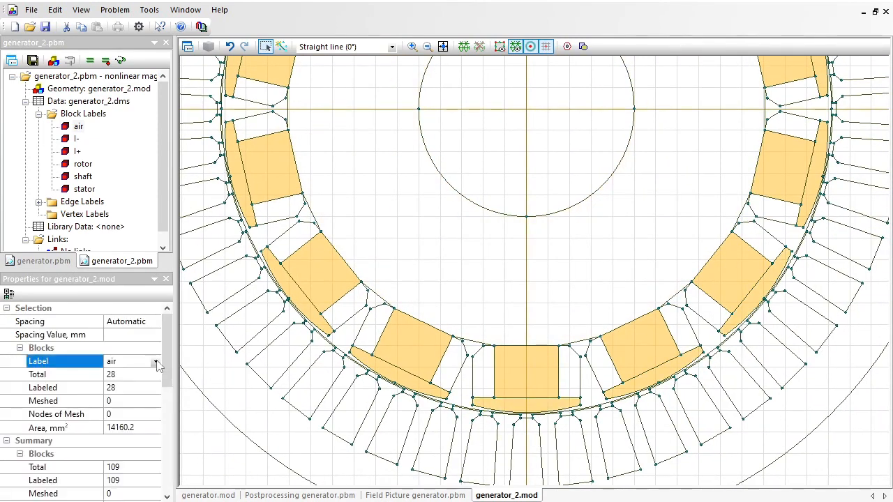
click(125, 406)
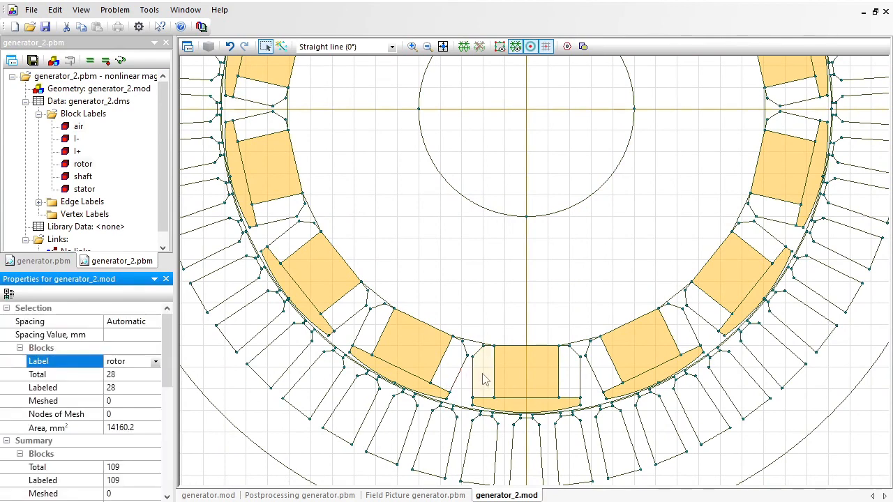
- Label the adjacent winding block pairs in every second interpolar gap as I+, including the gaps on the positive x-axis and left of the top pole
click(485, 379)
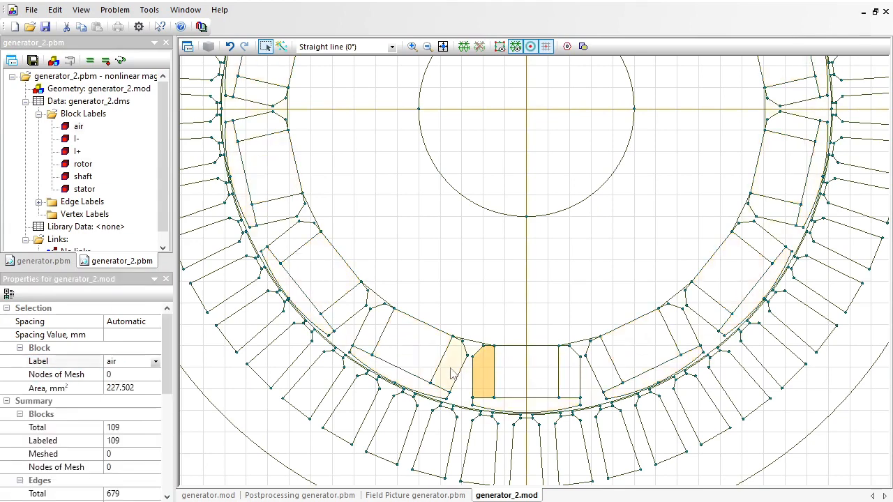
ctrl+click(452, 373)
ctrl+click(294, 242)
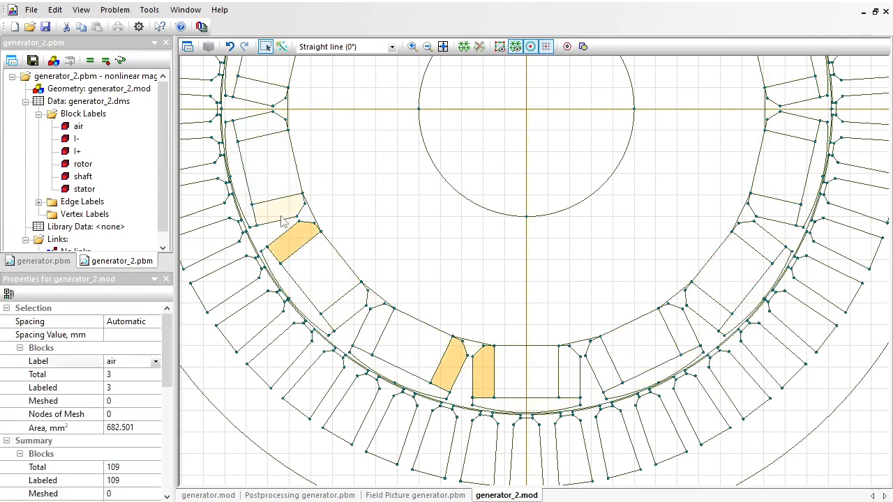
ctrl+click(281, 216)
drag(368, 131, 397, 323)
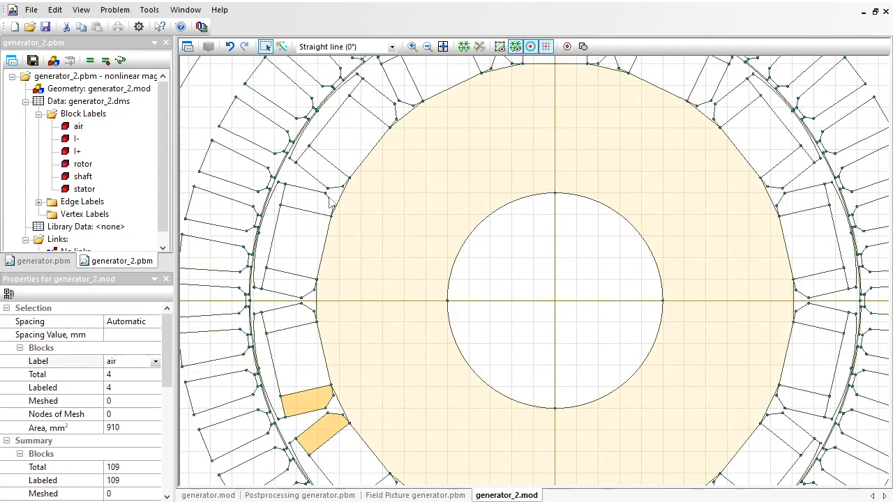
ctrl+click(310, 199)
ctrl+click(321, 166)
drag(480, 119, 461, 180)
ctrl+click(464, 104)
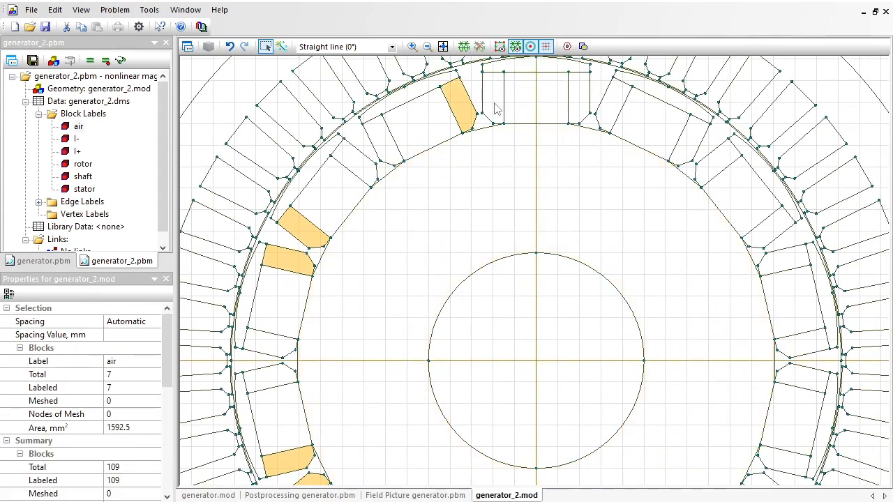
ctrl+click(494, 105)
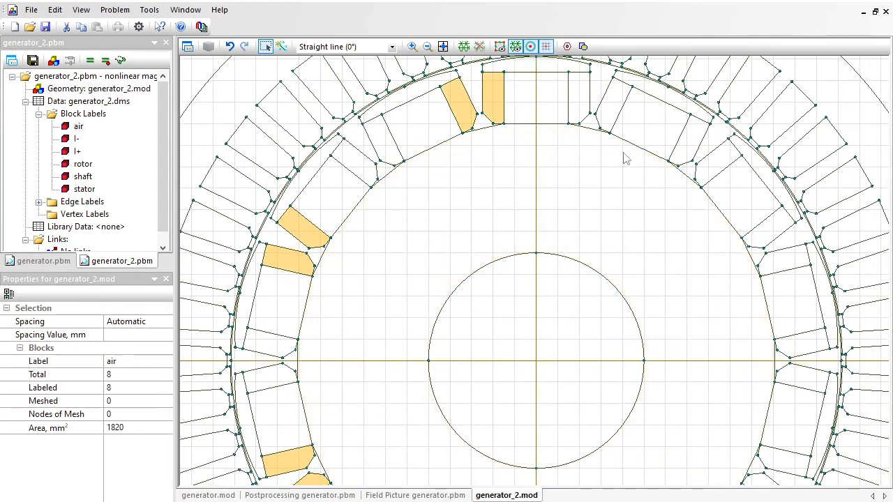
ctrl+click(695, 142)
ctrl+click(716, 166)
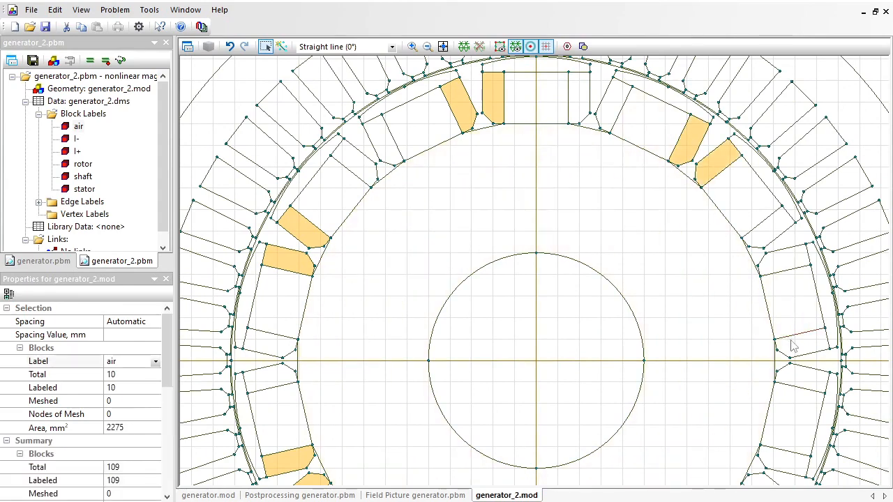
ctrl+click(795, 344)
ctrl+click(798, 376)
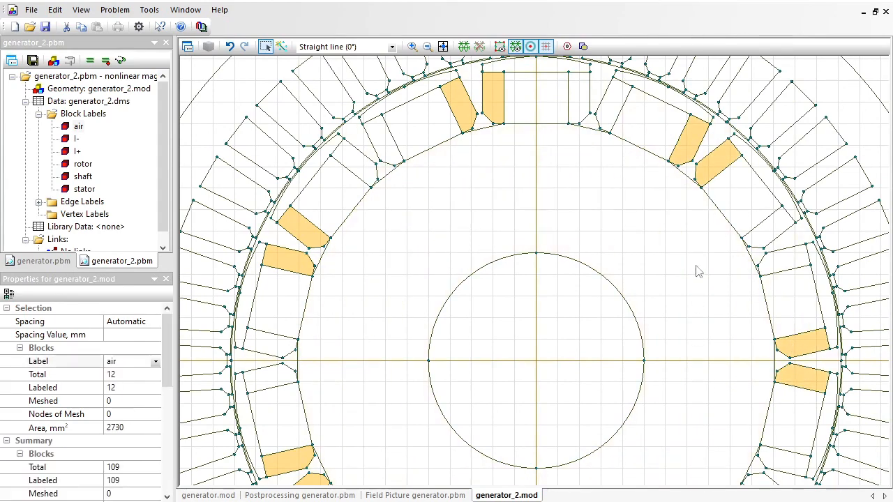
scroll(701, 167, down, 5)
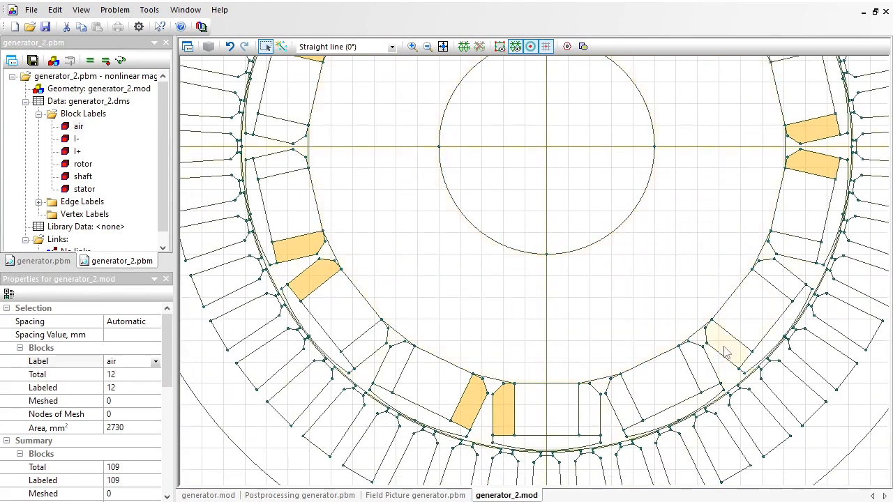
ctrl+click(725, 354)
ctrl+click(701, 363)
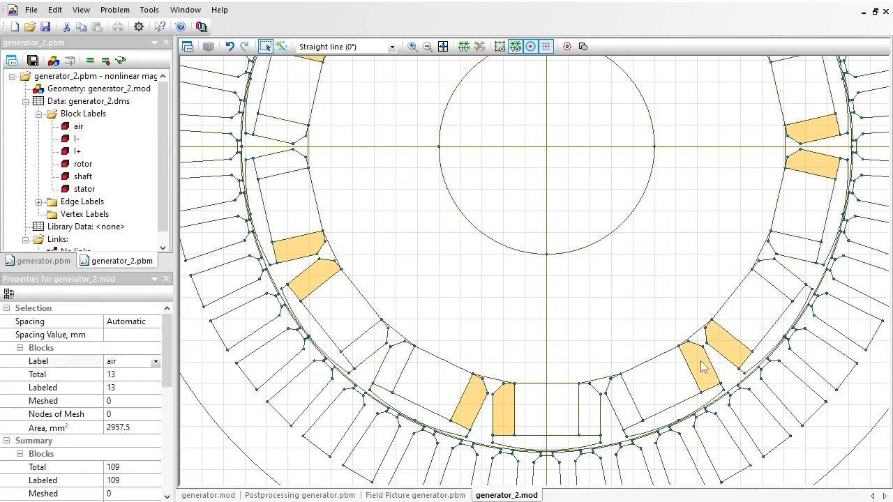
click(155, 361)
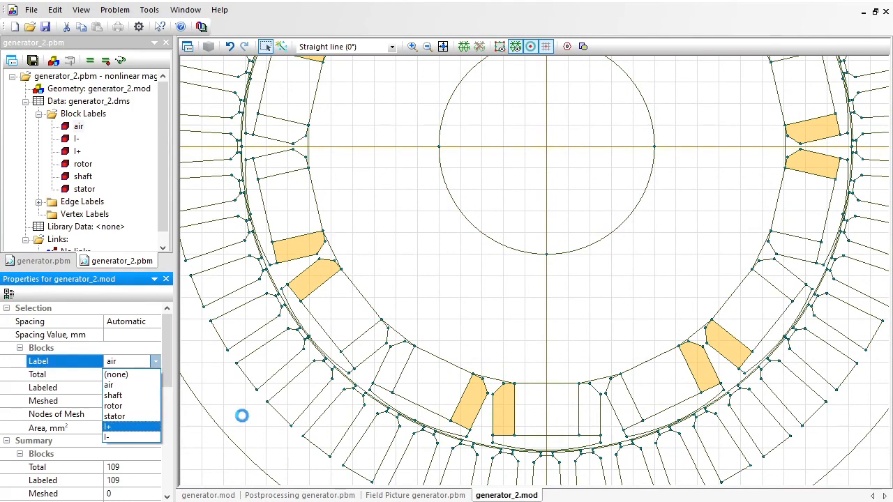
click(149, 425)
- Label the winding block pairs in the remaining alternate interpolar gaps as I-, including the gaps on the negative x-axis and right of the top pole
click(592, 416)
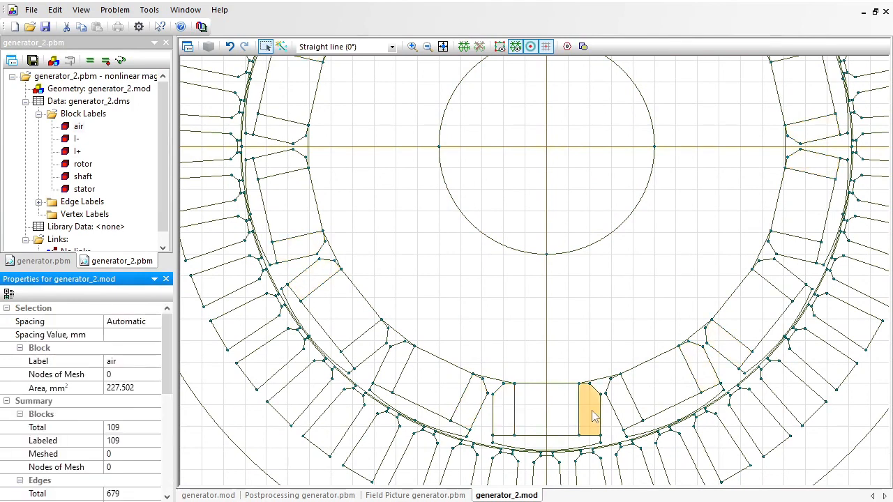
ctrl+click(622, 408)
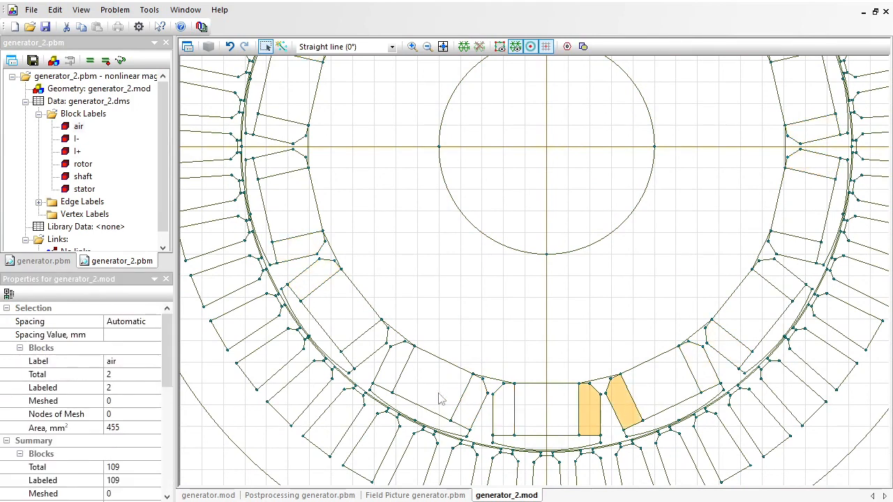
ctrl+click(393, 366)
ctrl+click(364, 348)
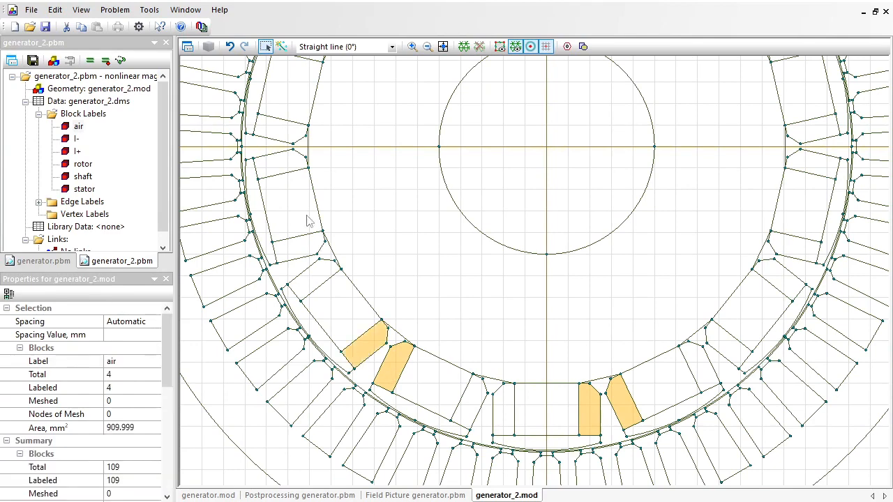
ctrl+click(288, 169)
ctrl+click(280, 130)
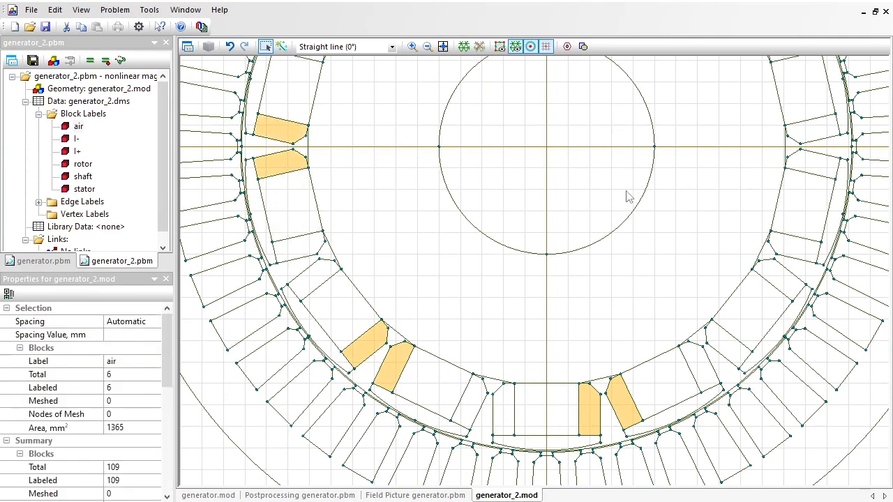
ctrl+click(787, 259)
ctrl+click(793, 243)
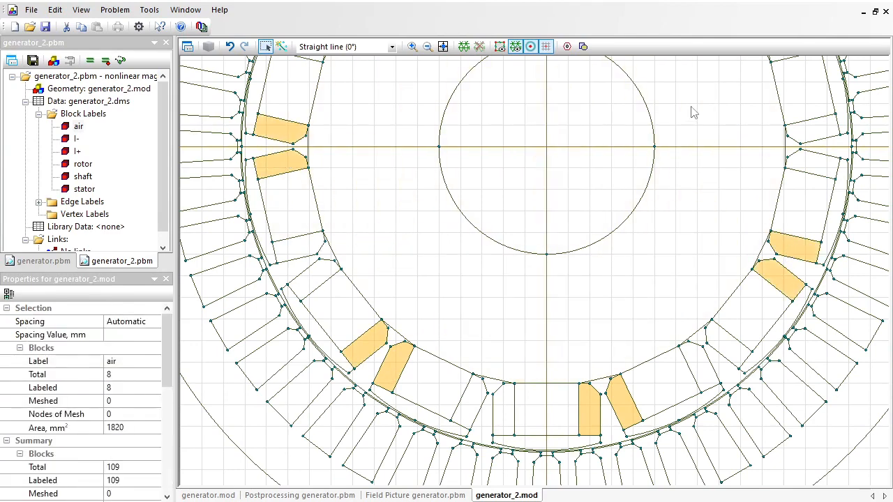
scroll(688, 235, up, 3)
scroll(687, 330, up, 4)
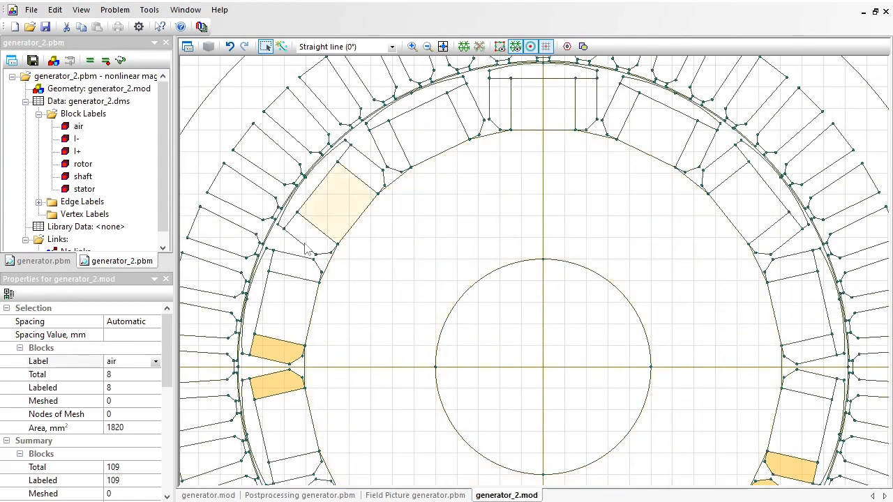
ctrl+click(374, 177)
ctrl+click(389, 148)
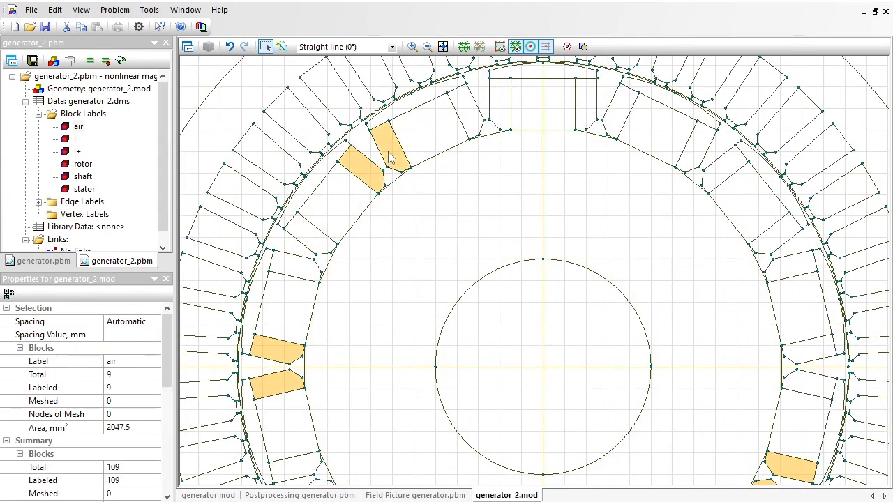
ctrl+click(796, 277)
ctrl+click(768, 237)
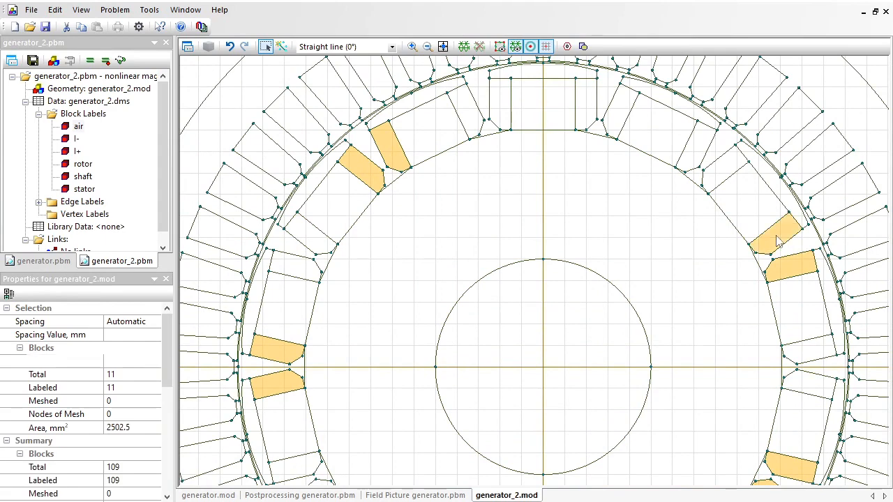
ctrl+click(615, 126)
ctrl+click(586, 105)
click(154, 362)
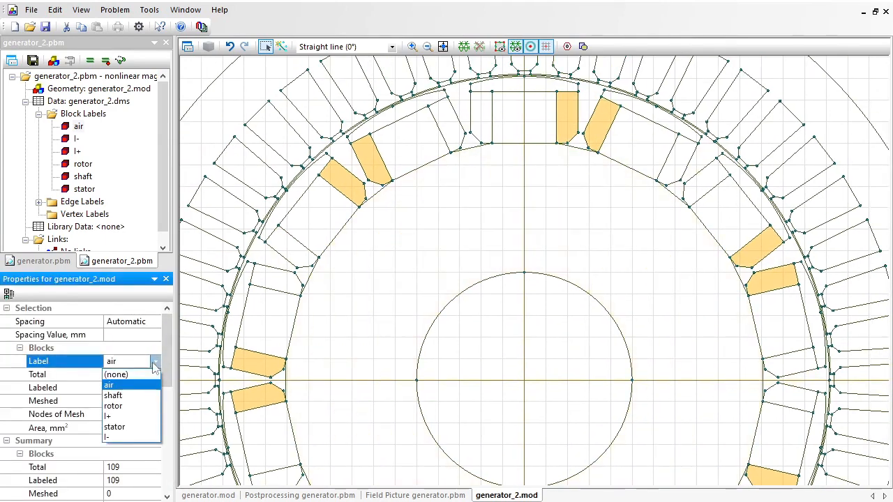
click(115, 437)
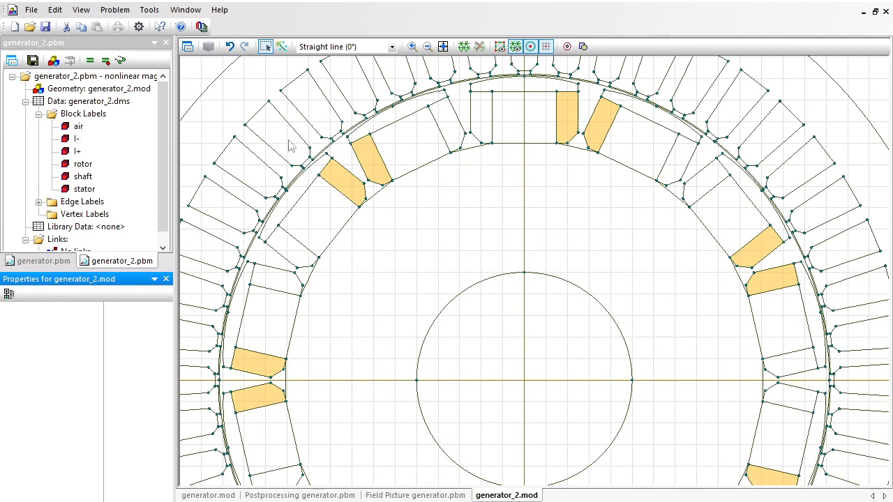
- Select the three arcs of the model's outermost circle and assign them the external edge label
click(445, 49)
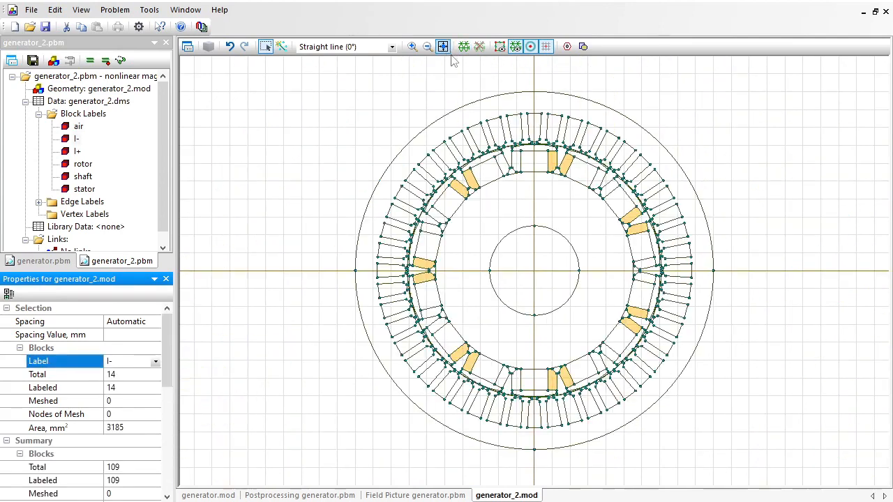
click(472, 105)
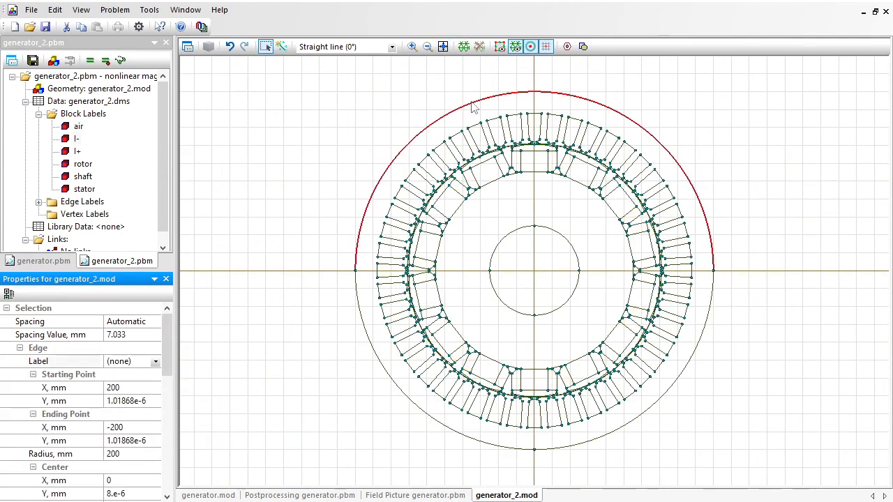
ctrl+click(361, 314)
ctrl+click(634, 423)
click(154, 362)
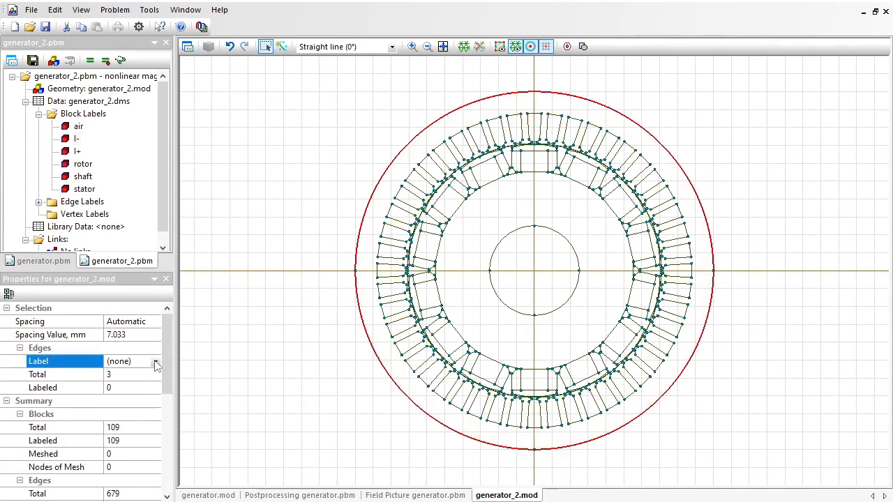
click(156, 362)
click(120, 383)
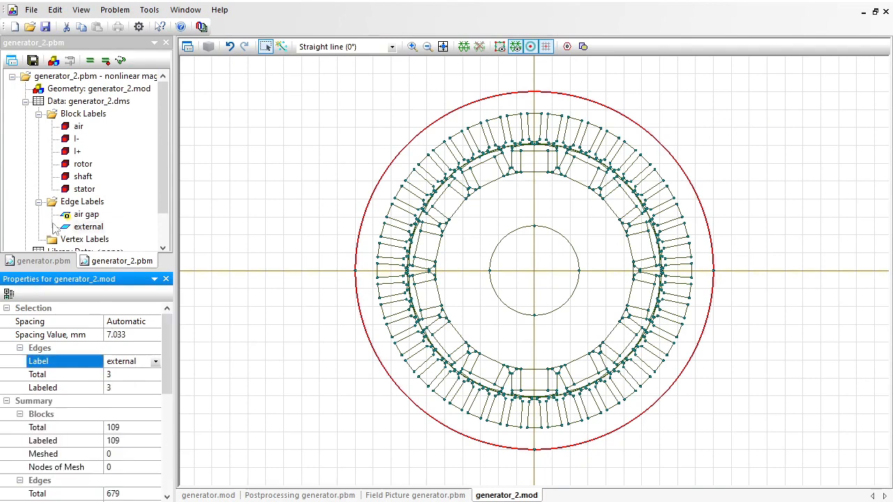
- Change the label of the outer toothed ring block from air to stator
click(503, 117)
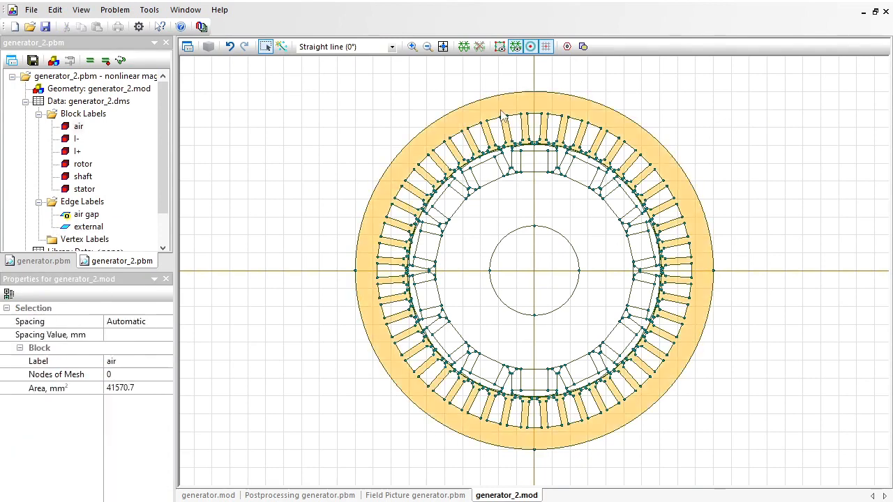
click(156, 362)
click(157, 361)
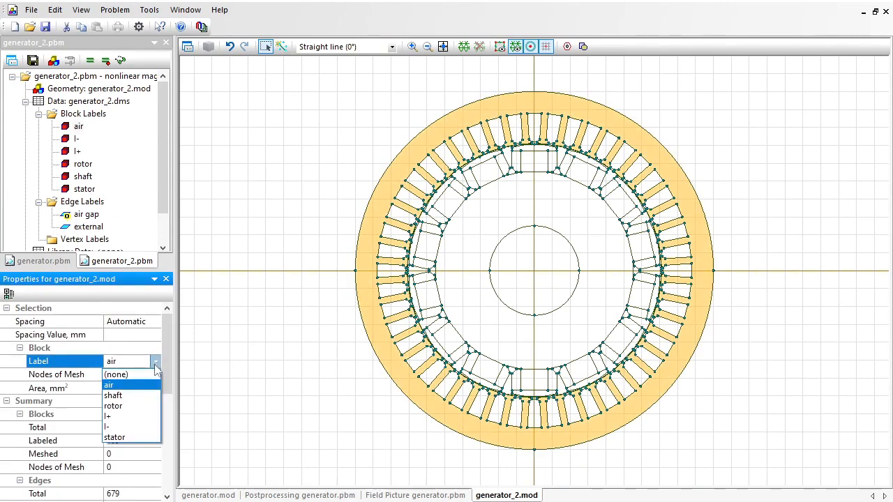
click(131, 439)
click(214, 179)
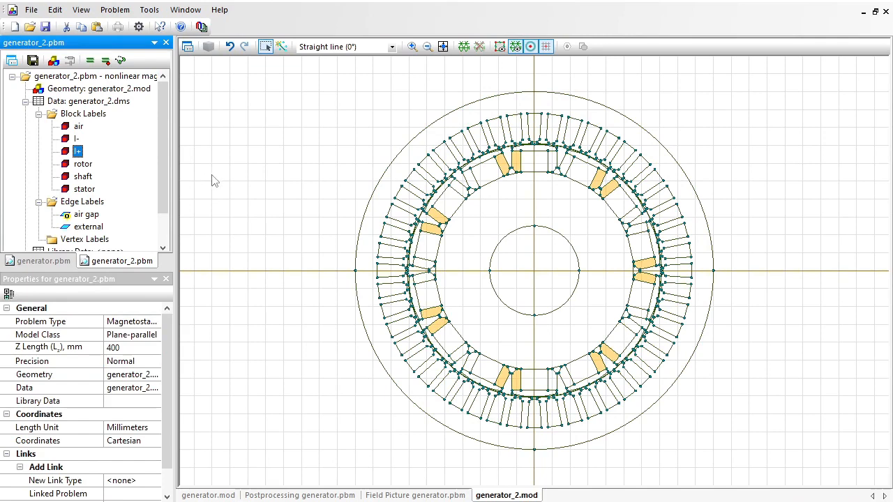
- Mesh all blocks of the second model, then solve the generator_2 problem and open its field results
click(431, 84)
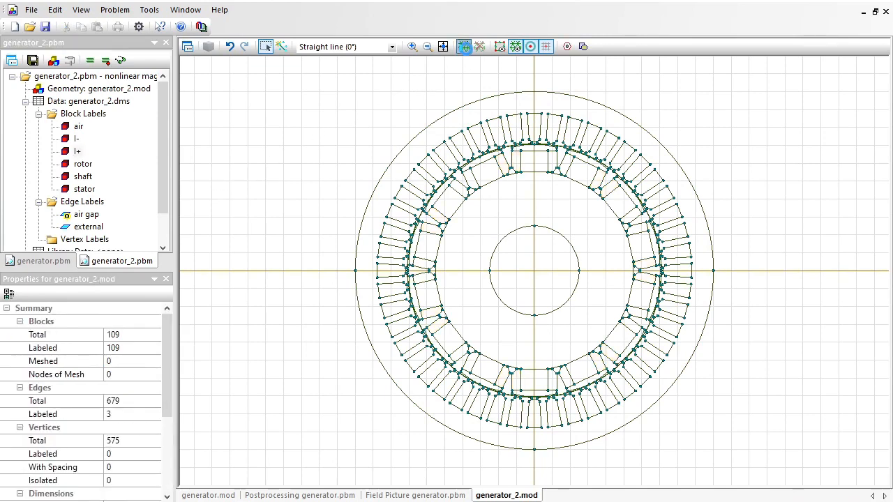
click(464, 46)
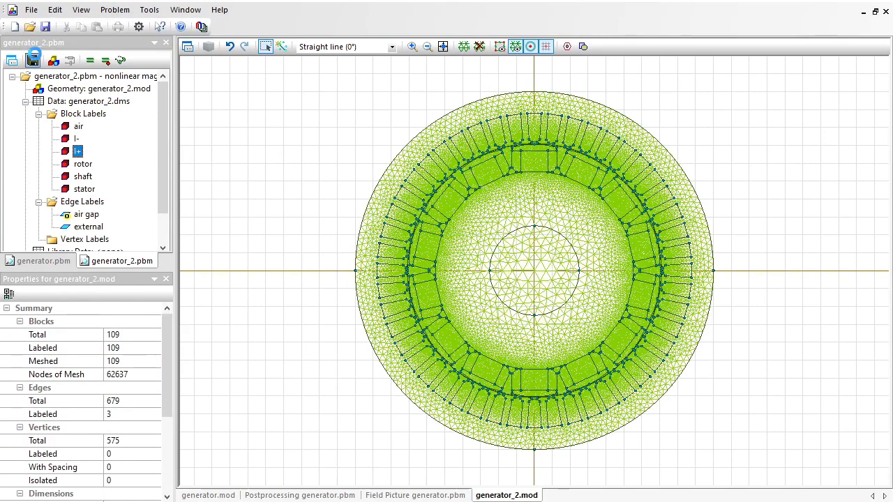
click(93, 62)
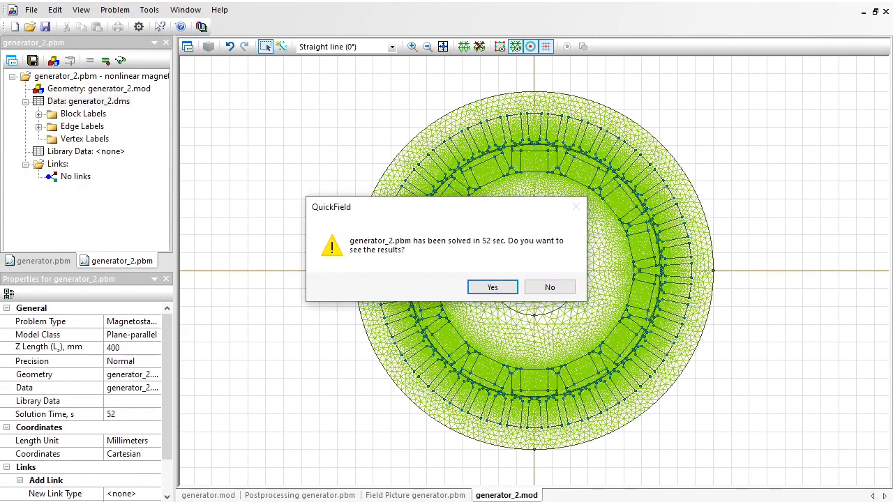
click(493, 287)
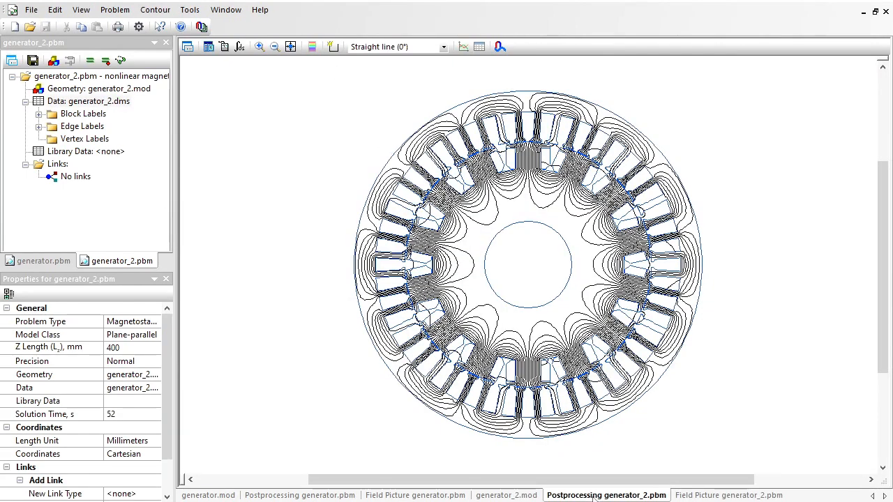
- Define a contour along the air gap arc, running upward from the positive x-axis
click(259, 46)
drag(602, 190, 695, 302)
click(333, 47)
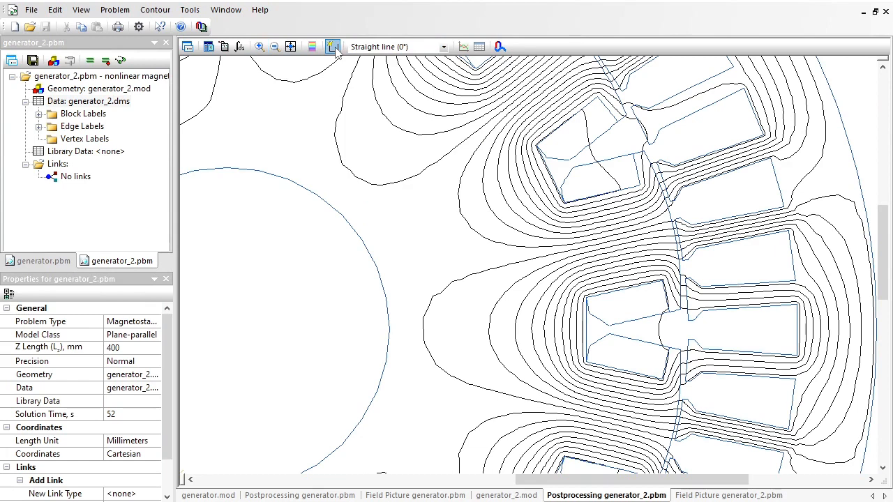
click(683, 271)
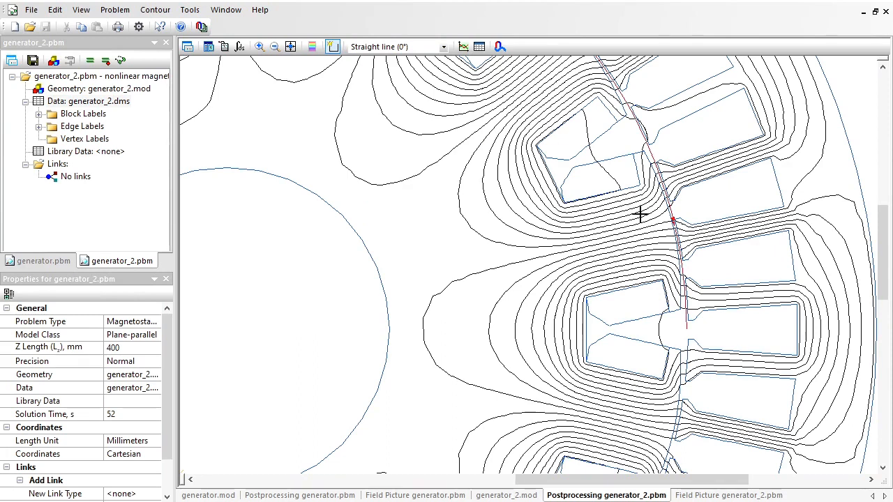
- Plot only the normal flux density component Bn along the contour and compare it with the first generator's plot
click(463, 47)
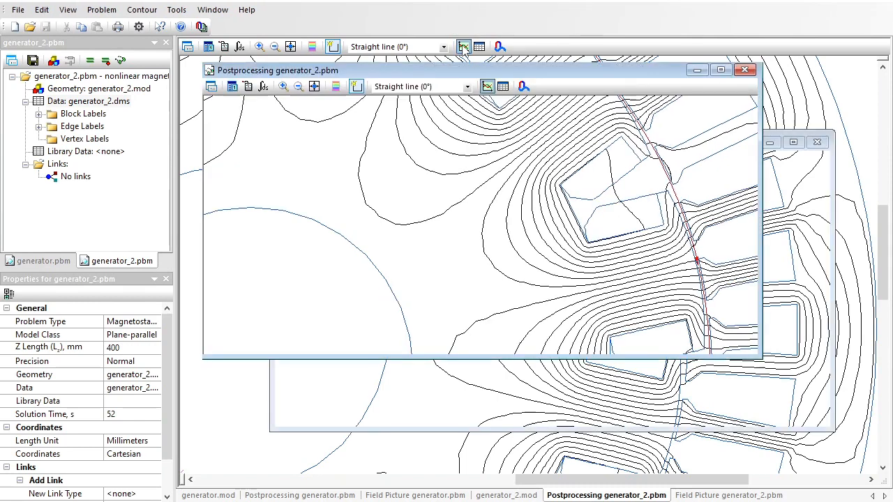
click(811, 155)
click(811, 109)
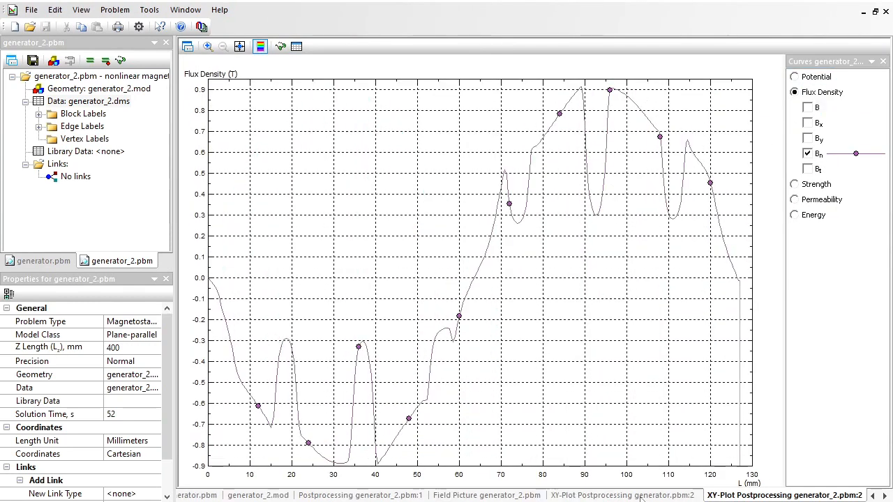
click(639, 496)
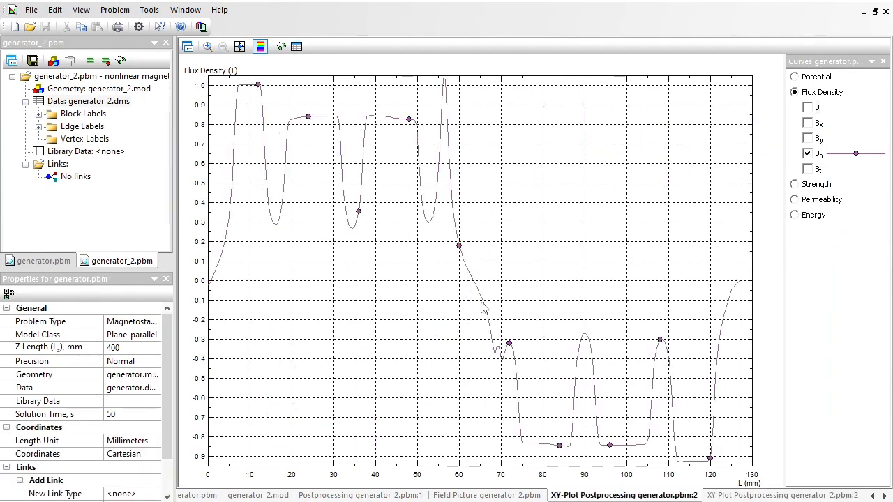
click(731, 496)
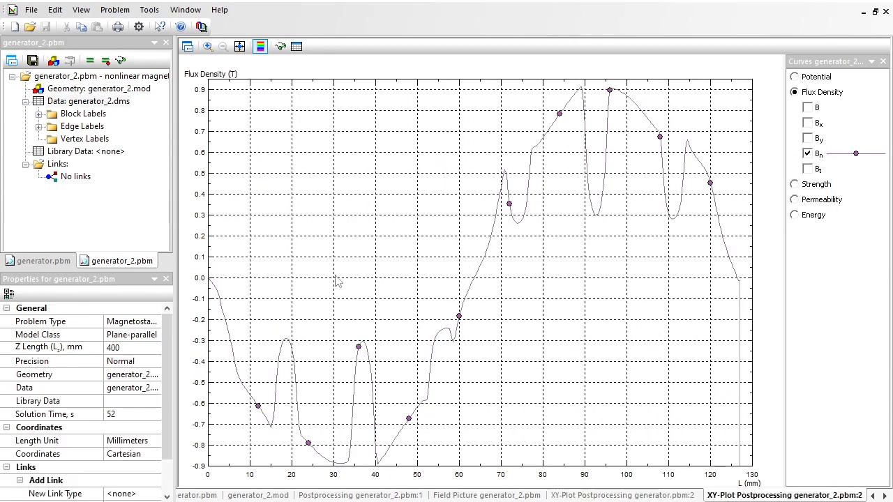
- Run the harmonic analysis of the contour for the normal component, Flux Density N
click(55, 9)
mouse_move(82, 14)
click(140, 260)
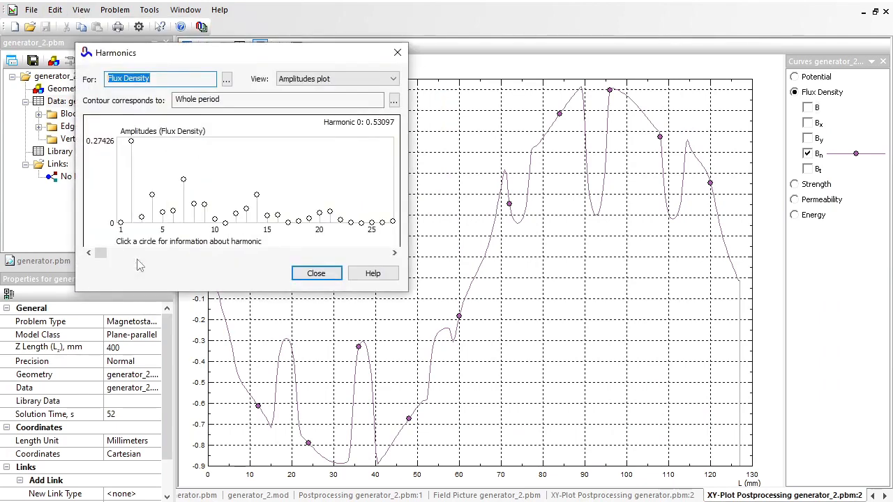
click(226, 81)
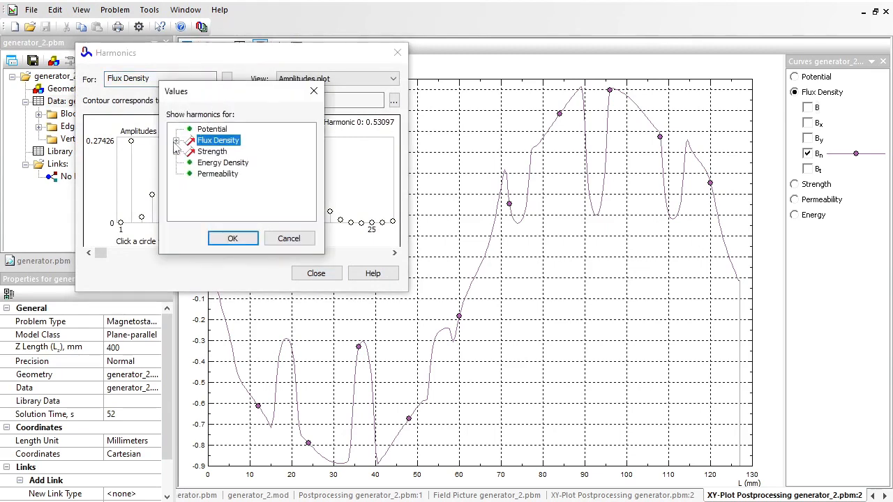
click(177, 140)
click(211, 176)
click(233, 238)
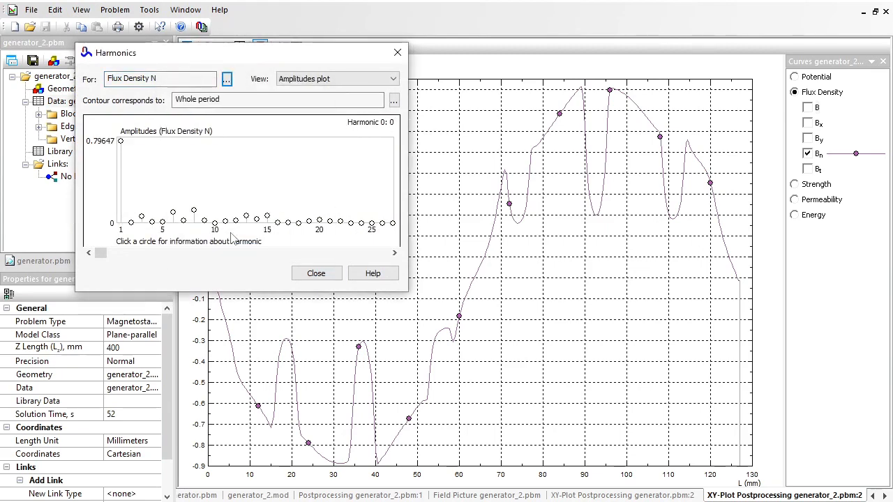
- Examine the amplitude and phase of harmonics 1 and 3 in the amplitudes plot
click(121, 142)
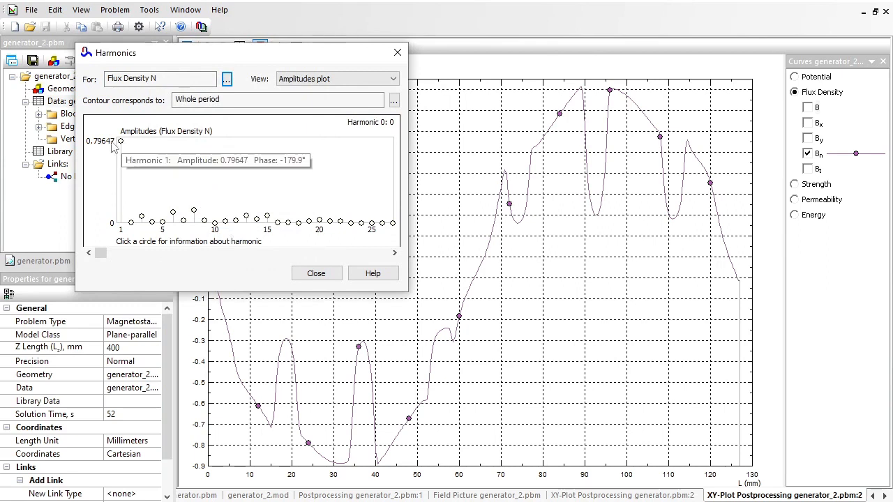
click(122, 142)
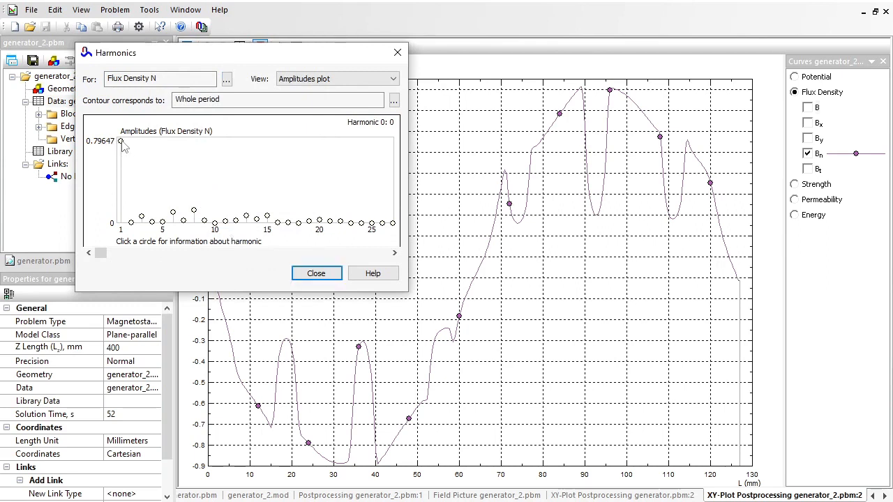
click(141, 218)
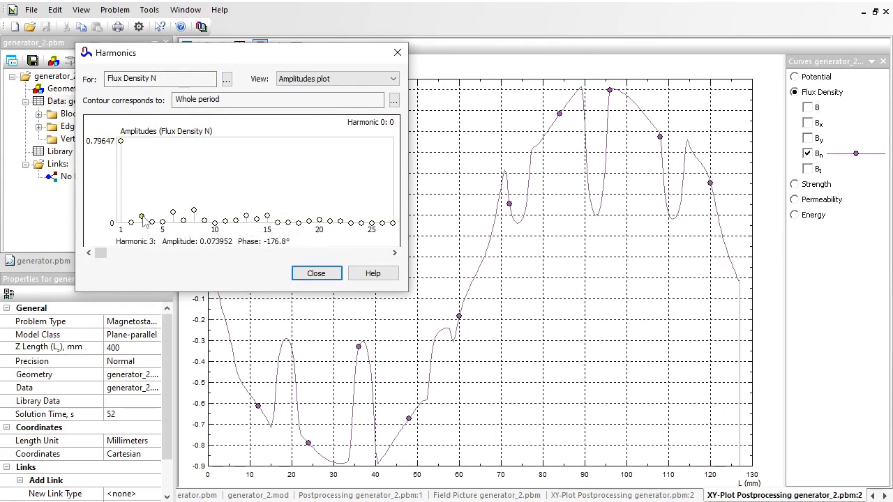
- Show the harmonics as a table and copy the rows for harmonics 0 to 15
click(392, 82)
click(314, 106)
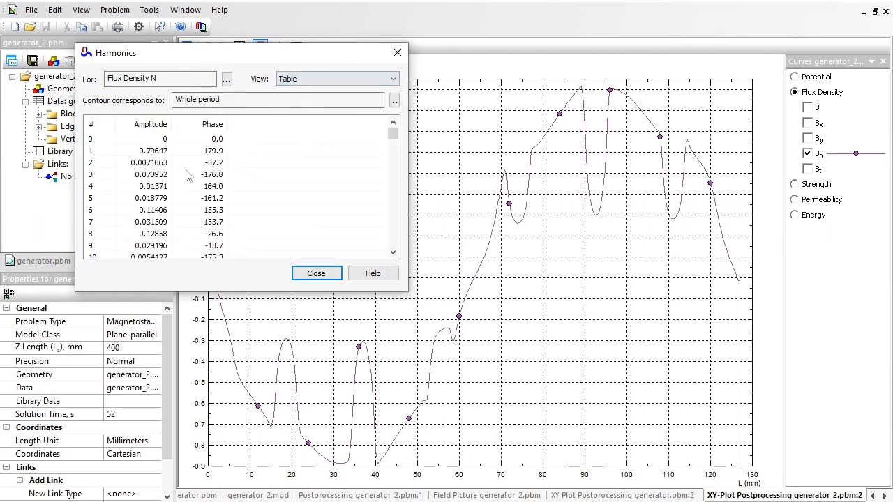
click(133, 140)
key(shift+Down)
key(shift+Down)
key(shift+Down)
key(shift+Down)
key(shift+Down)
key(shift+Down)
key(shift+Down)
key(shift+Down)
key(shift+Down)
key(shift+Down)
key(shift+Down)
key(shift+Down)
key(shift+Down)
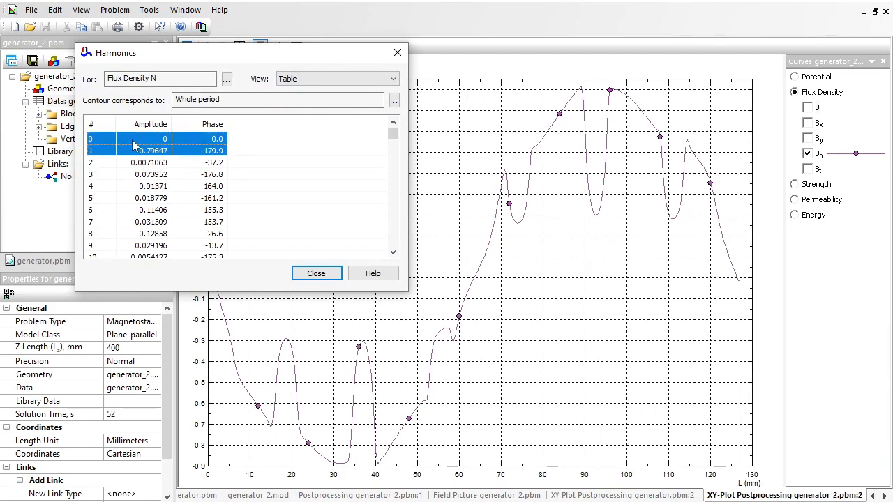
key(shift+Down)
key(shift+Down)
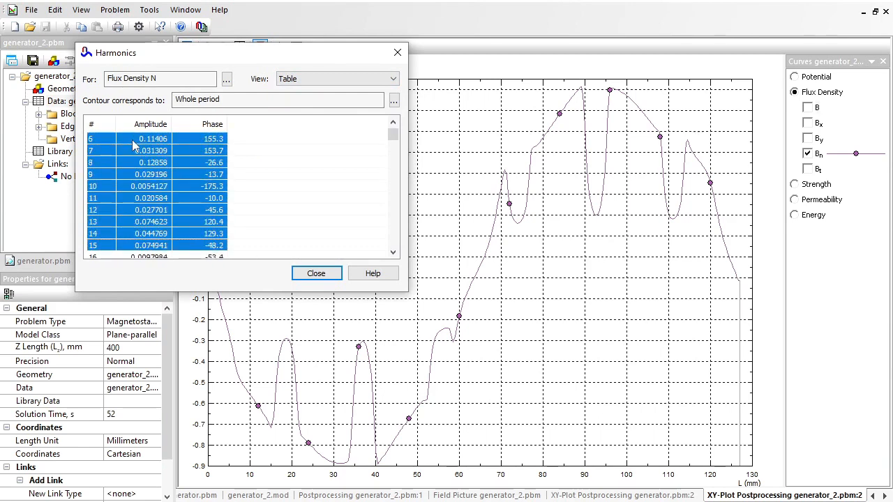
right_click(133, 144)
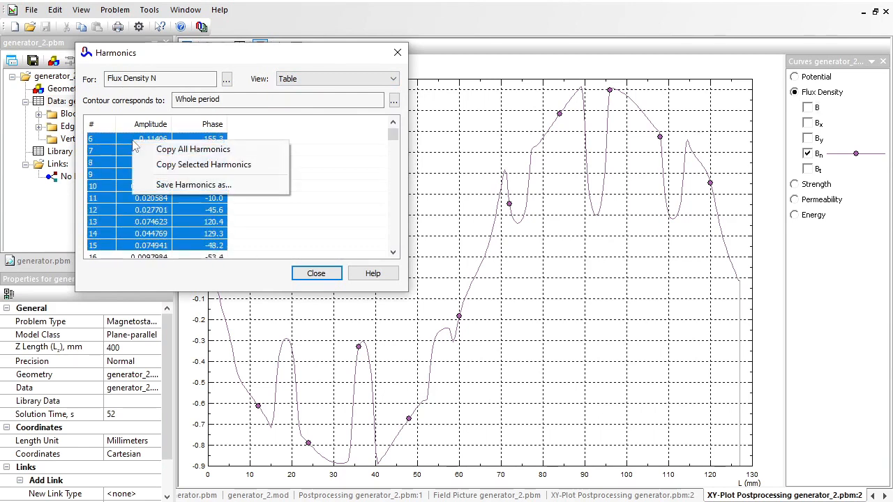
click(180, 165)
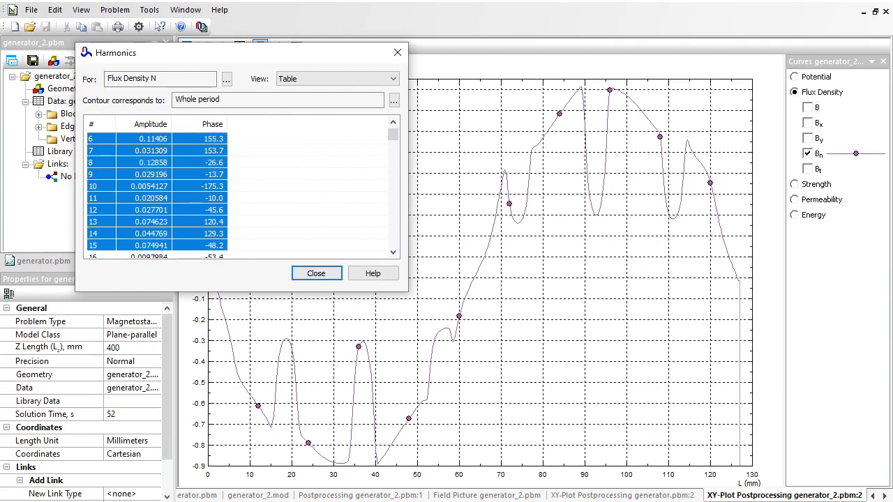
- Switch to the spreadsheet and paste the copied harmonics at cell E3 under Design #2, using tab and space separators
key(alt+Tab)
click(538, 140)
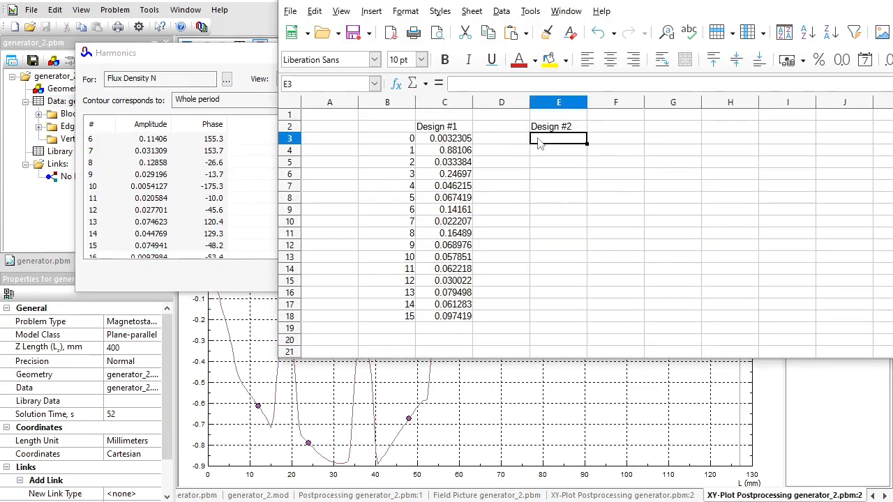
key(ctrl+v)
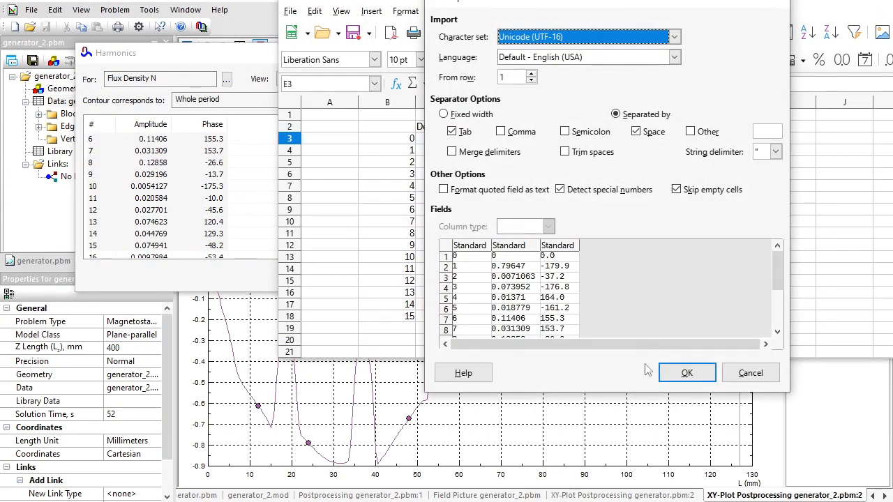
click(684, 373)
- Delete the pasted phase values in G3:G18 and the harmonic numbers in E3:E18
drag(687, 138, 695, 318)
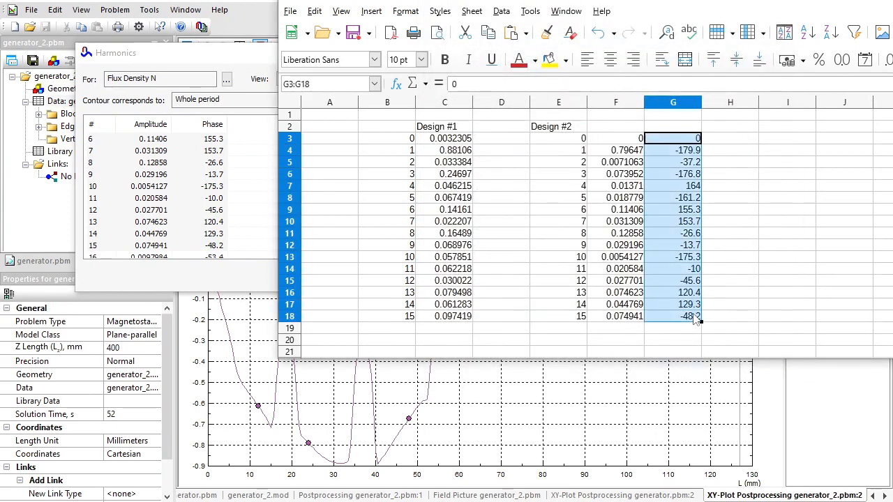
key(Delete)
drag(565, 138, 579, 319)
key(Delete)
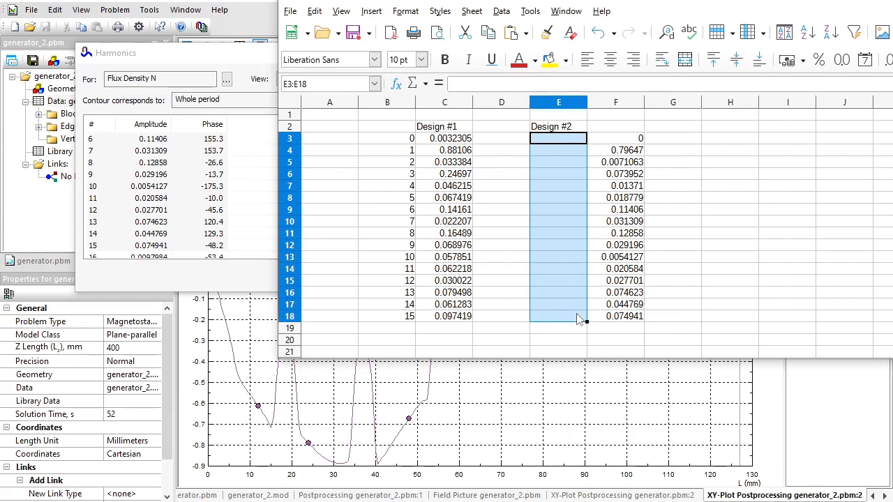
- Move the amplitude values from F3:F18 to E3:E18, directly below the Design #2 heading
drag(628, 141, 630, 313)
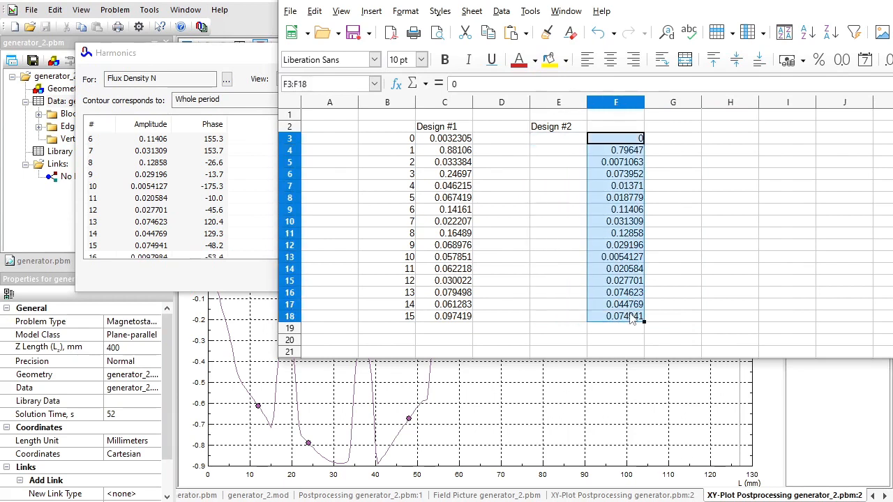
drag(626, 178, 582, 177)
click(599, 178)
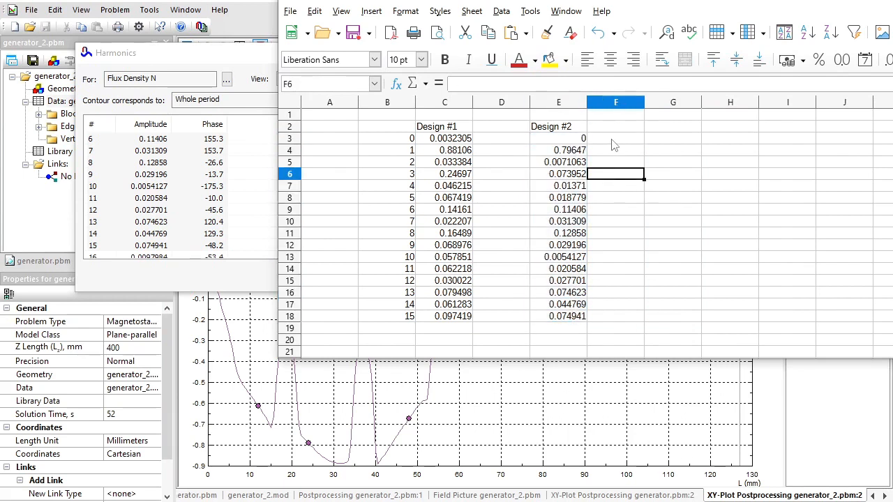
- Calculate the Design #2 to Design #1 ratio for harmonic 1 in cell F4 with the formula =E4/C4
click(637, 155)
text(=)
click(579, 152)
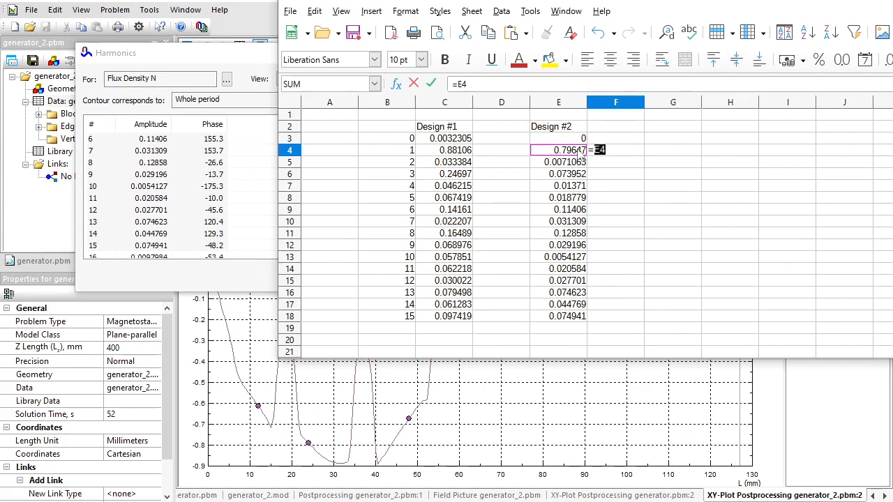
text(/)
click(450, 155)
key(Return)
key(Up)
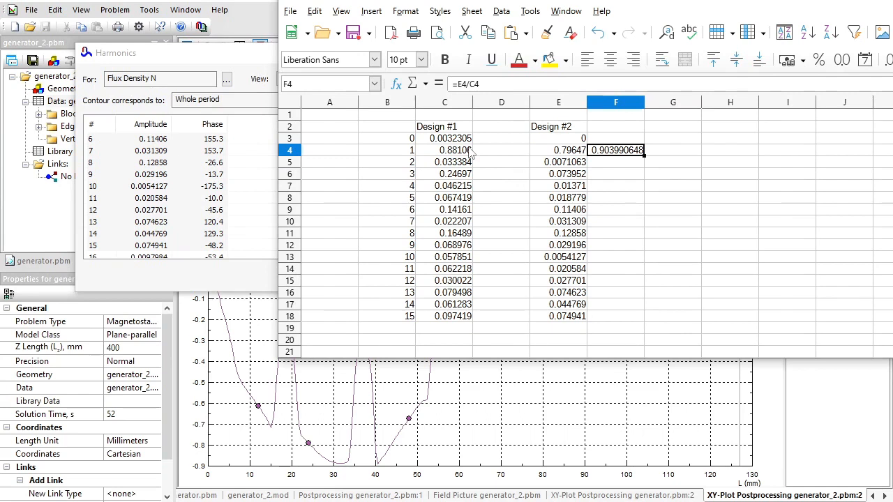
- Calculate the Design #2 to Design #1 ratio for harmonic 3 in cell F6 with the formula =E6/C6
click(619, 174)
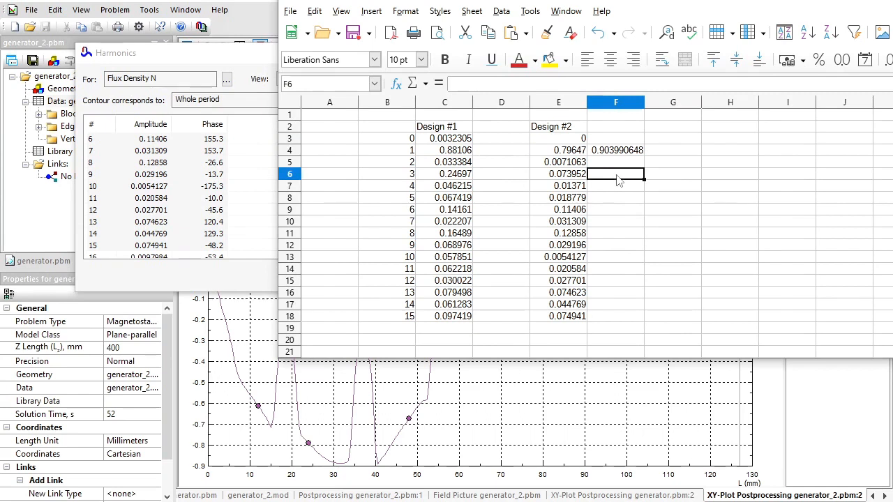
text(=)
key(Left)
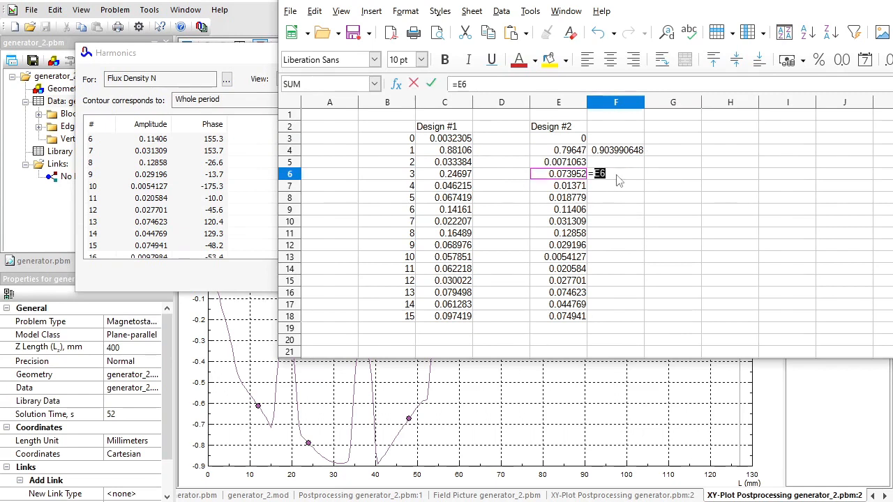
text(/)
click(462, 175)
key(Return)
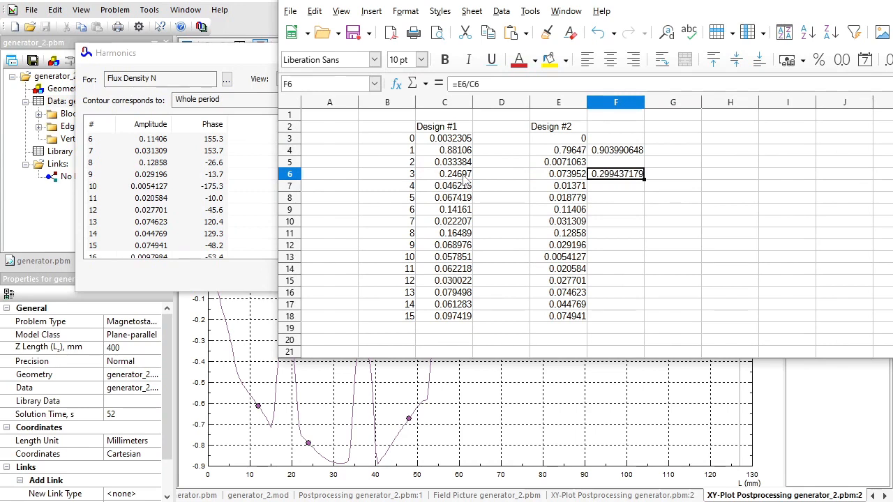
- Copy the ratio formula from F6 to F8 for harmonic 5 and from F8 to F14 for harmonic 11
click(611, 200)
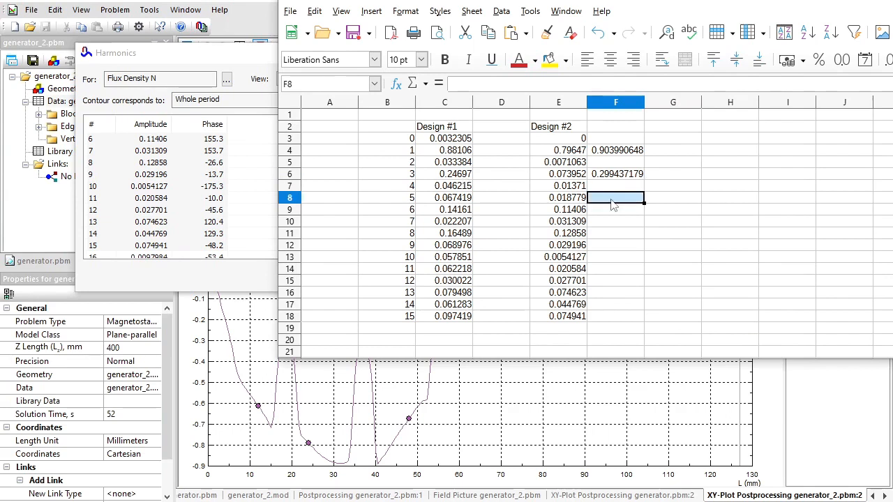
click(611, 176)
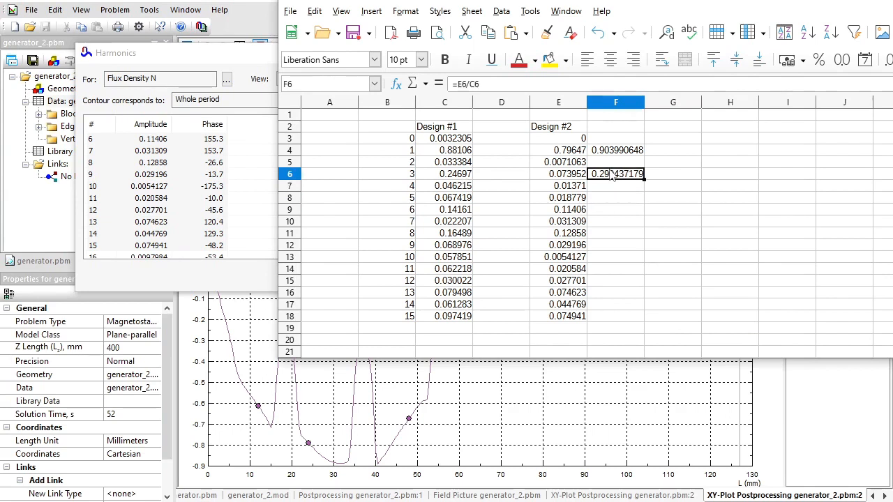
click(607, 200)
key(ctrl+v)
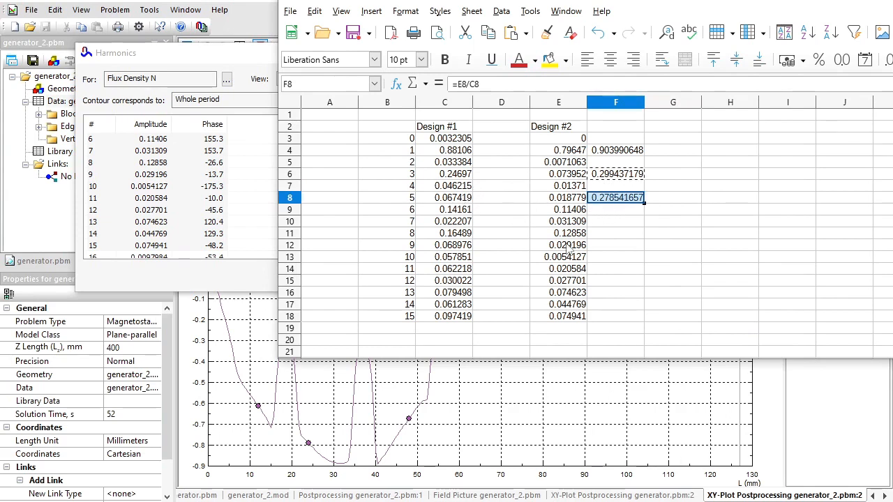
key(ctrl+c)
click(607, 270)
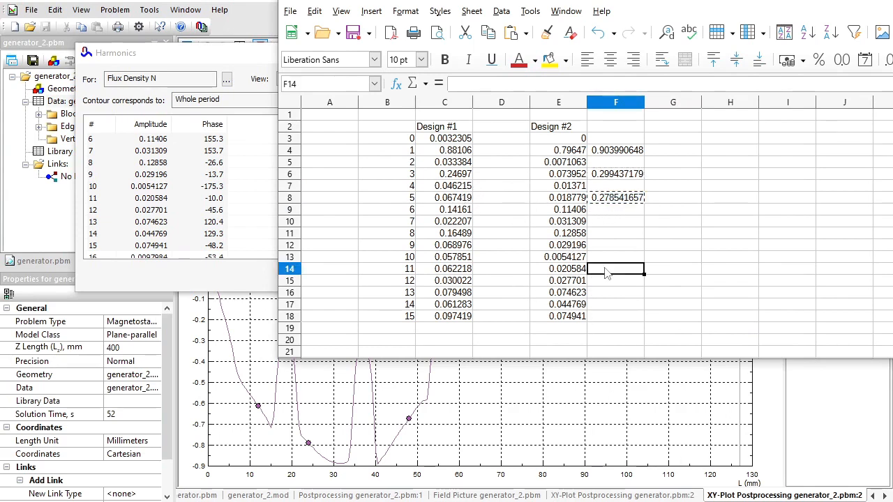
key(ctrl+v)
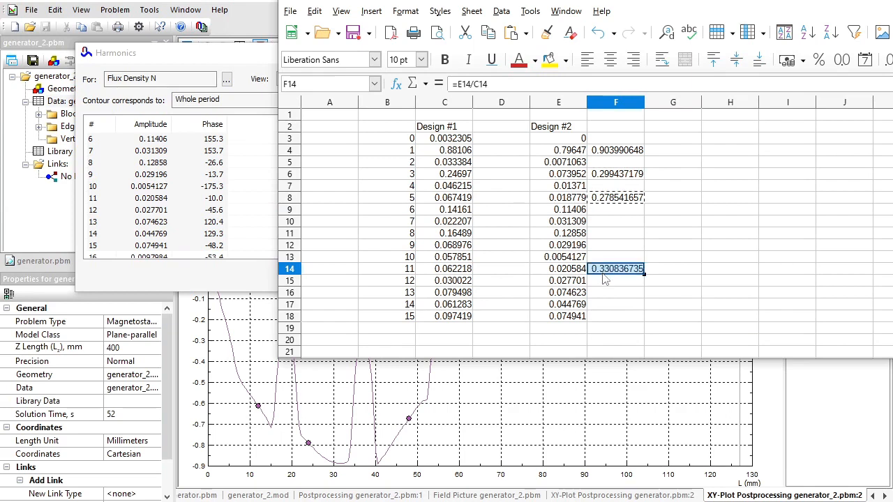